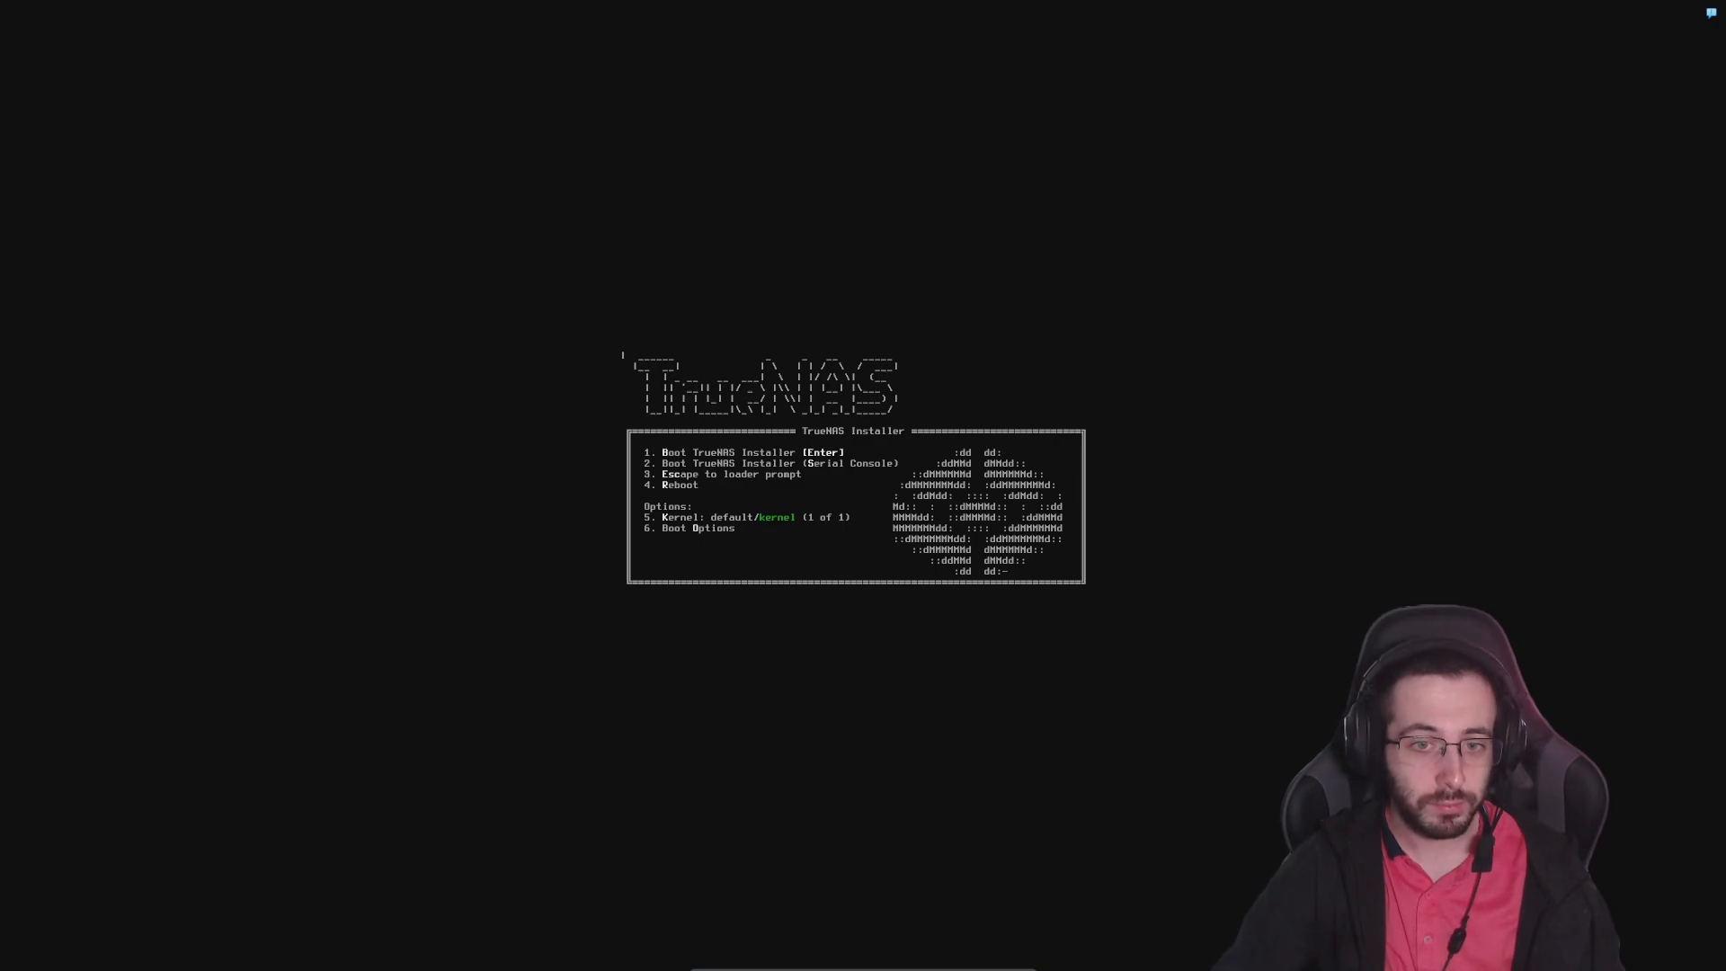
Leave the virtual machine's full-screen view, check the NAS machine's summary in the VirtualBox manager, and reopen the machine window
key(Control_R+f)
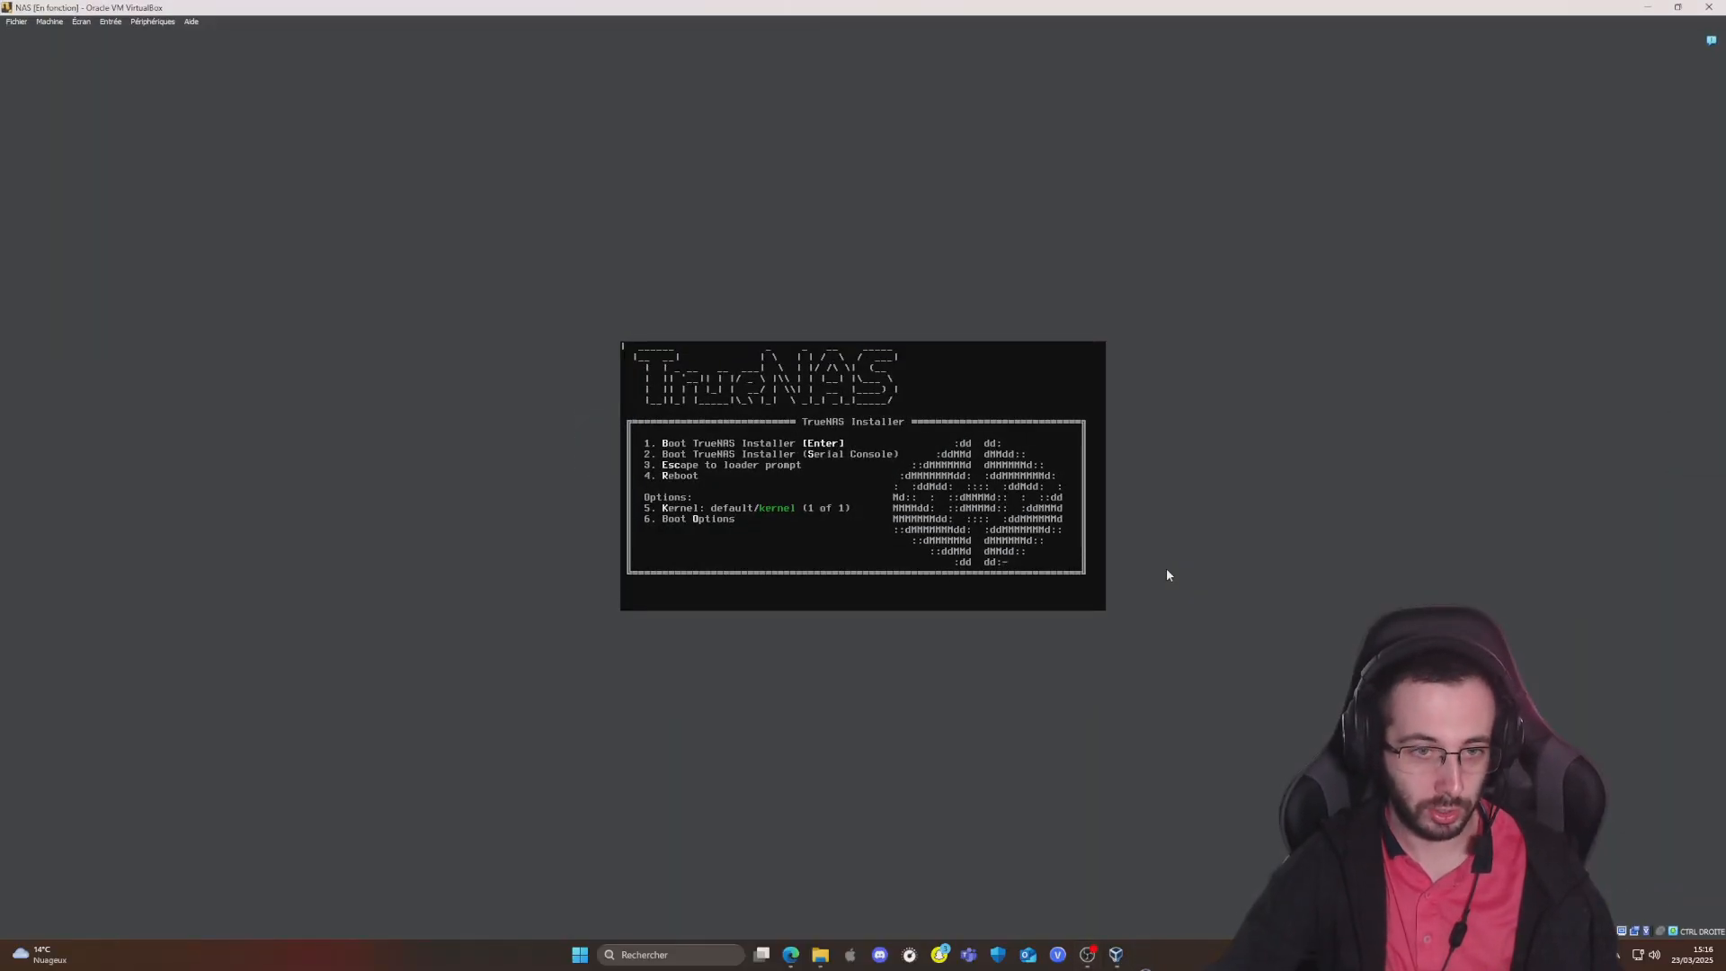
click(1648, 7)
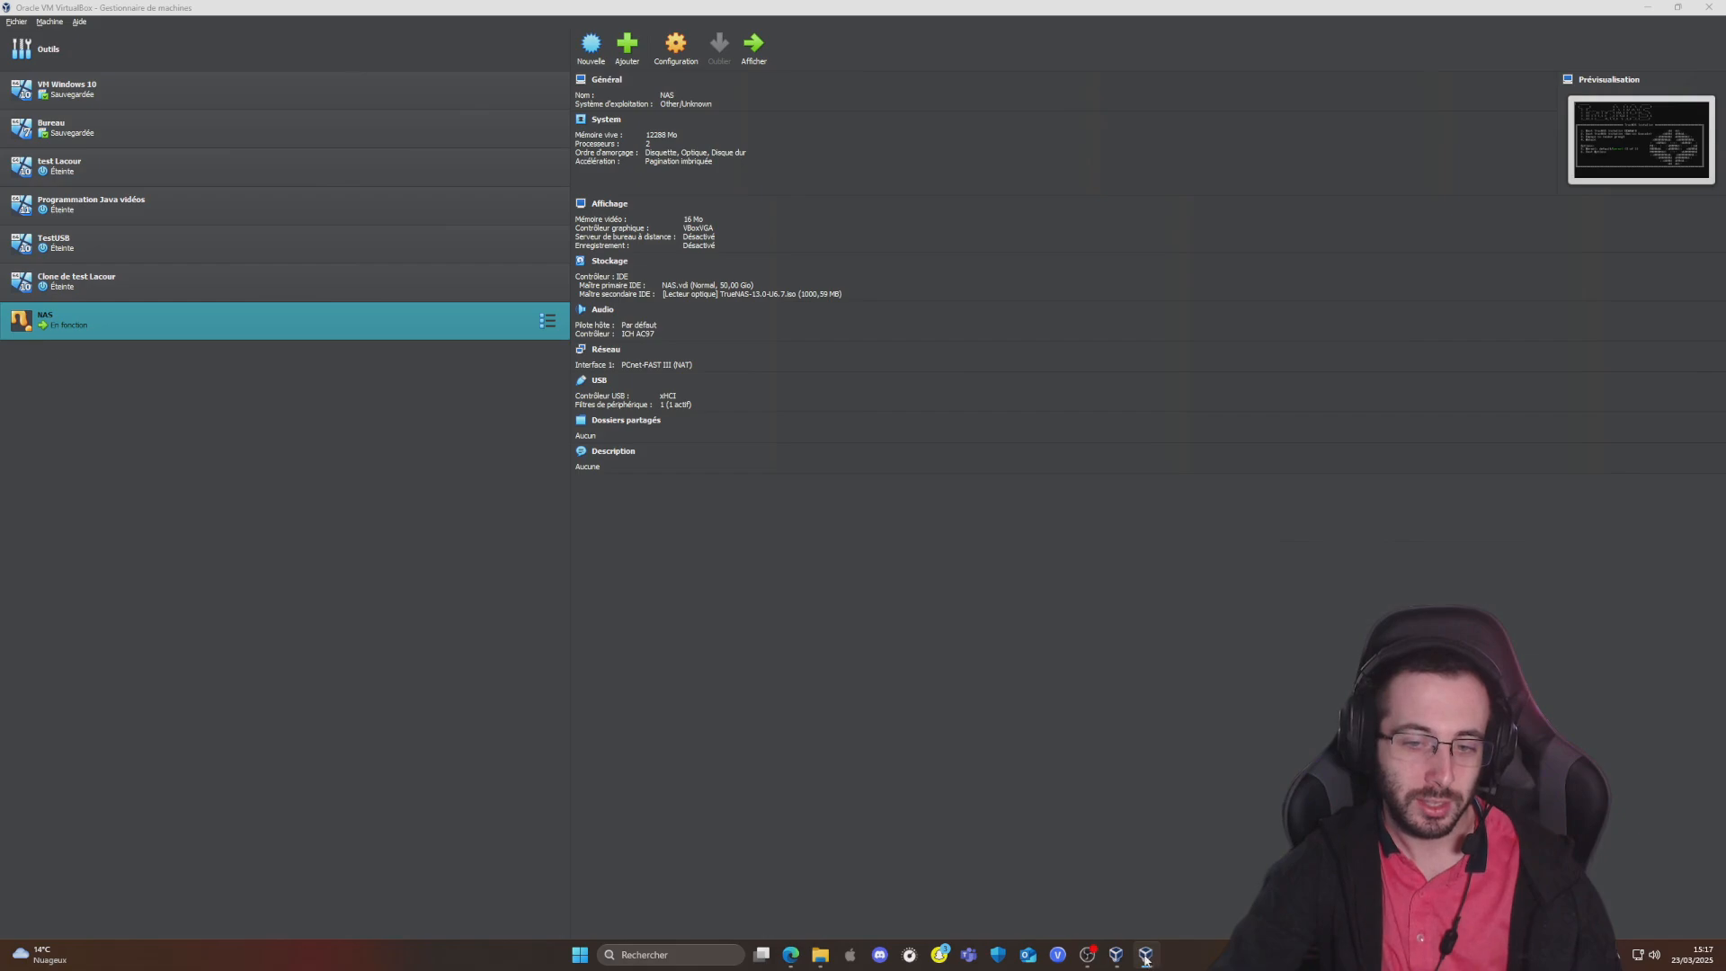
mouse_move(1105, 961)
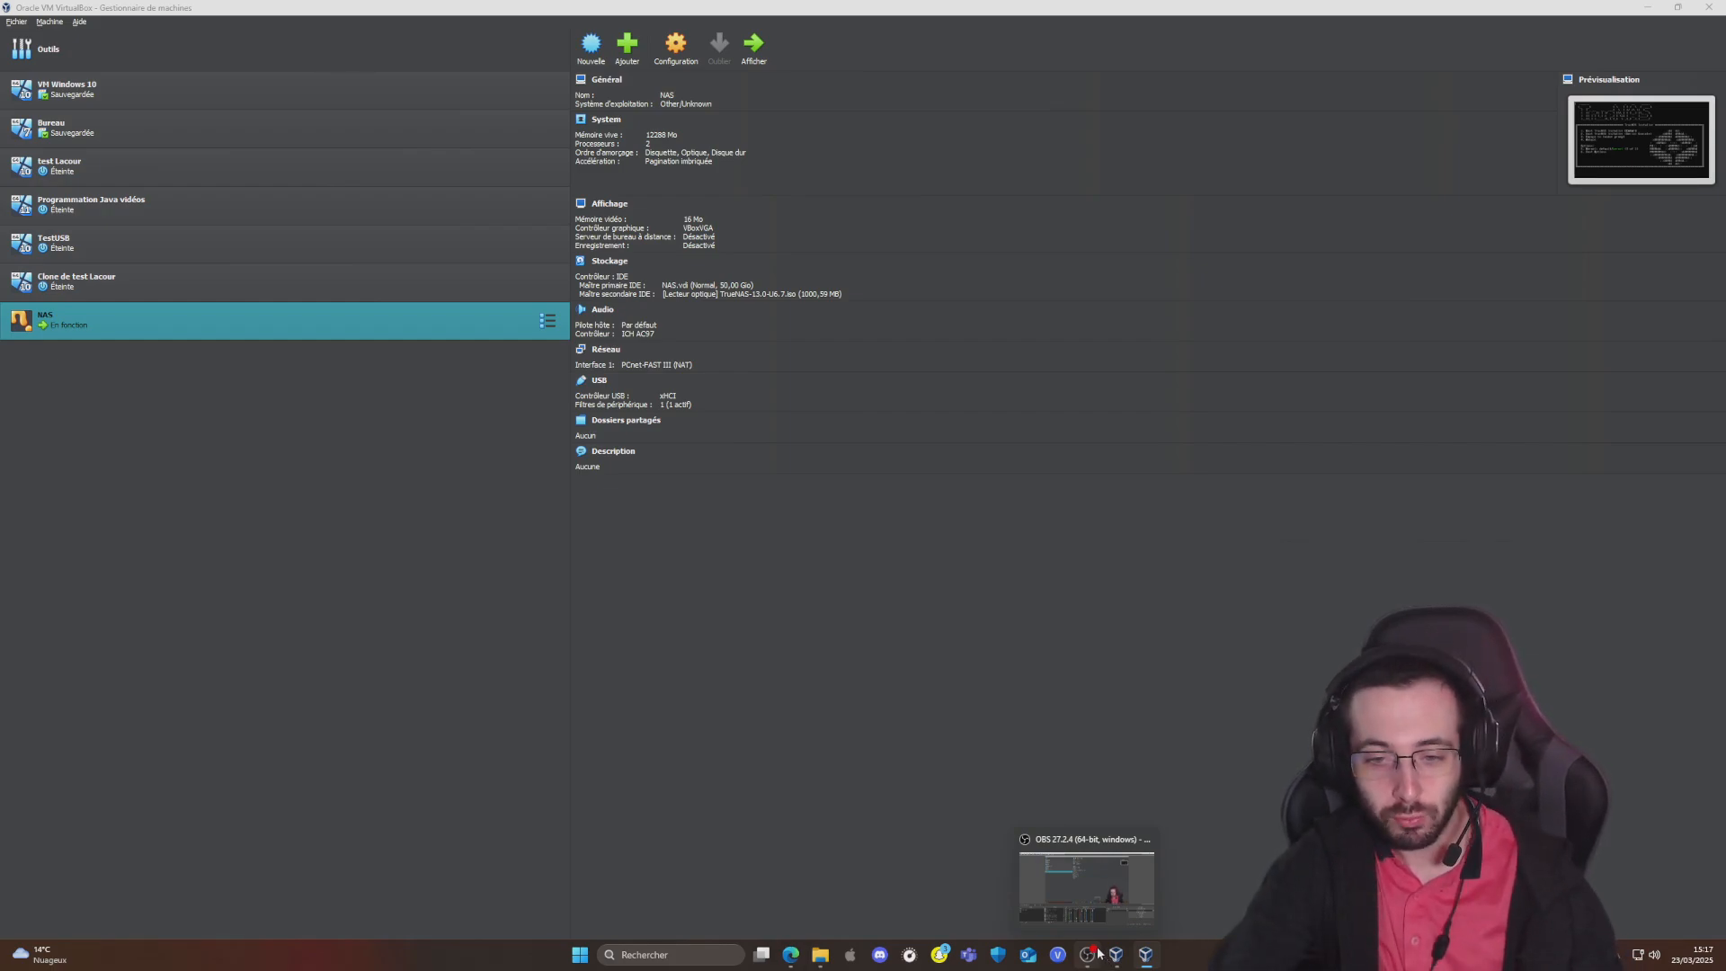
click(1147, 958)
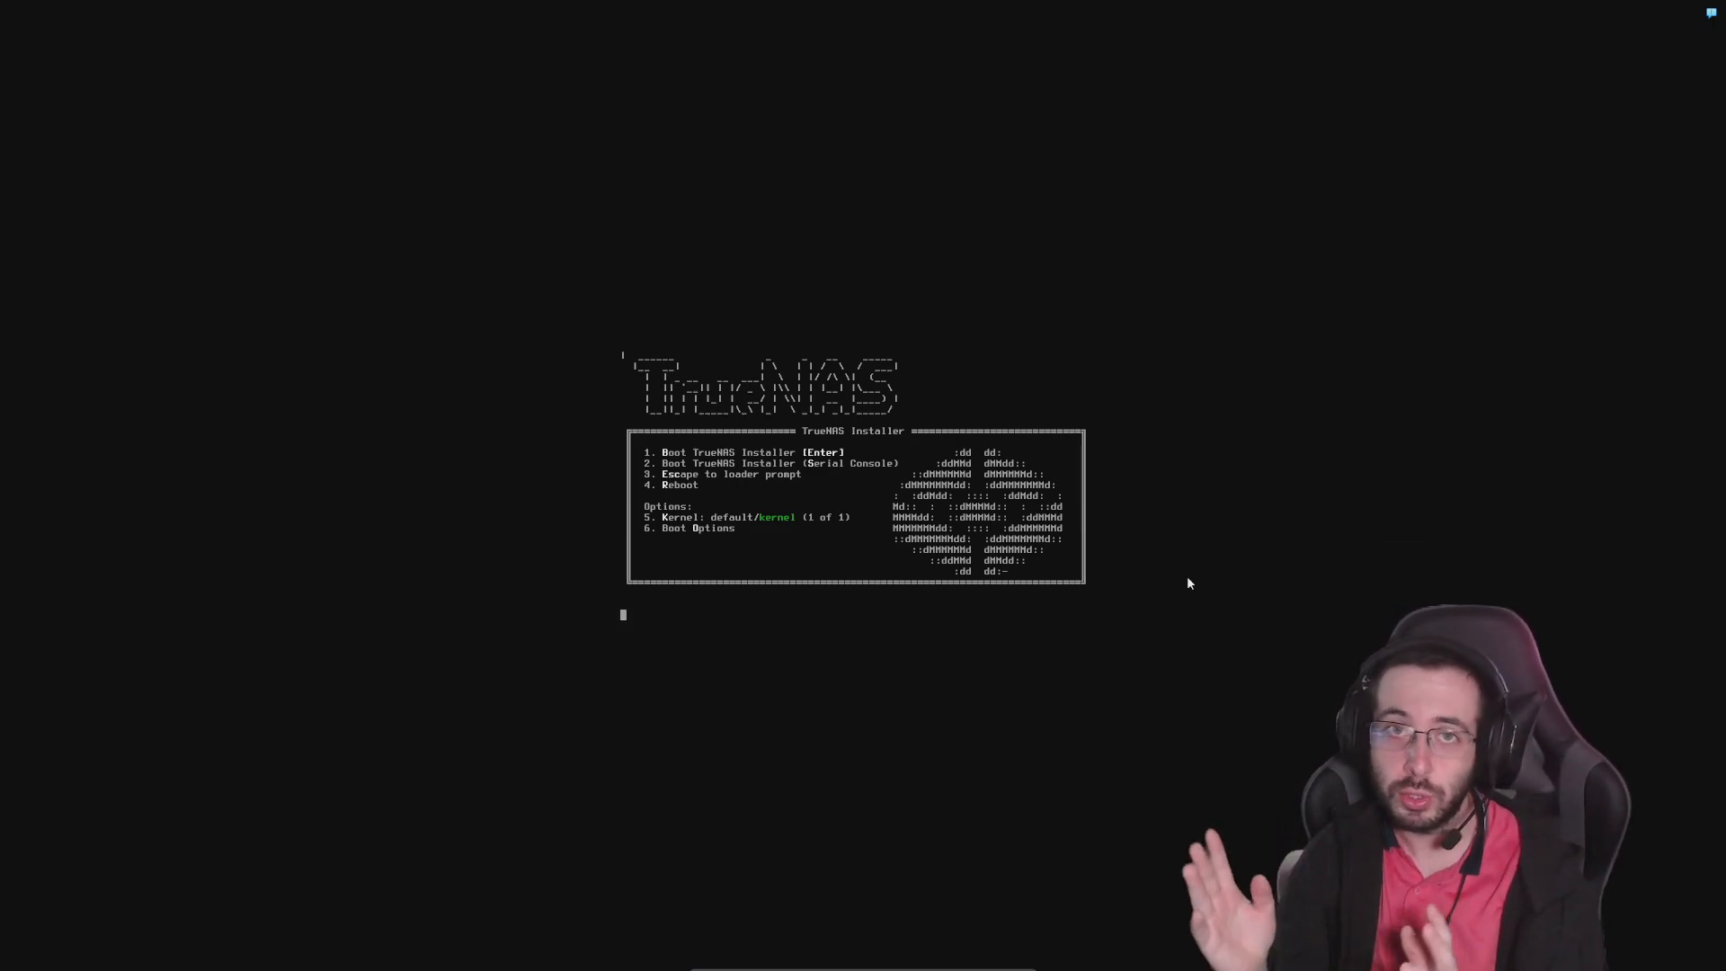
Boot the TrueNAS Installer from the boot menu and collapse the virtual machine's notification list
key(Return)
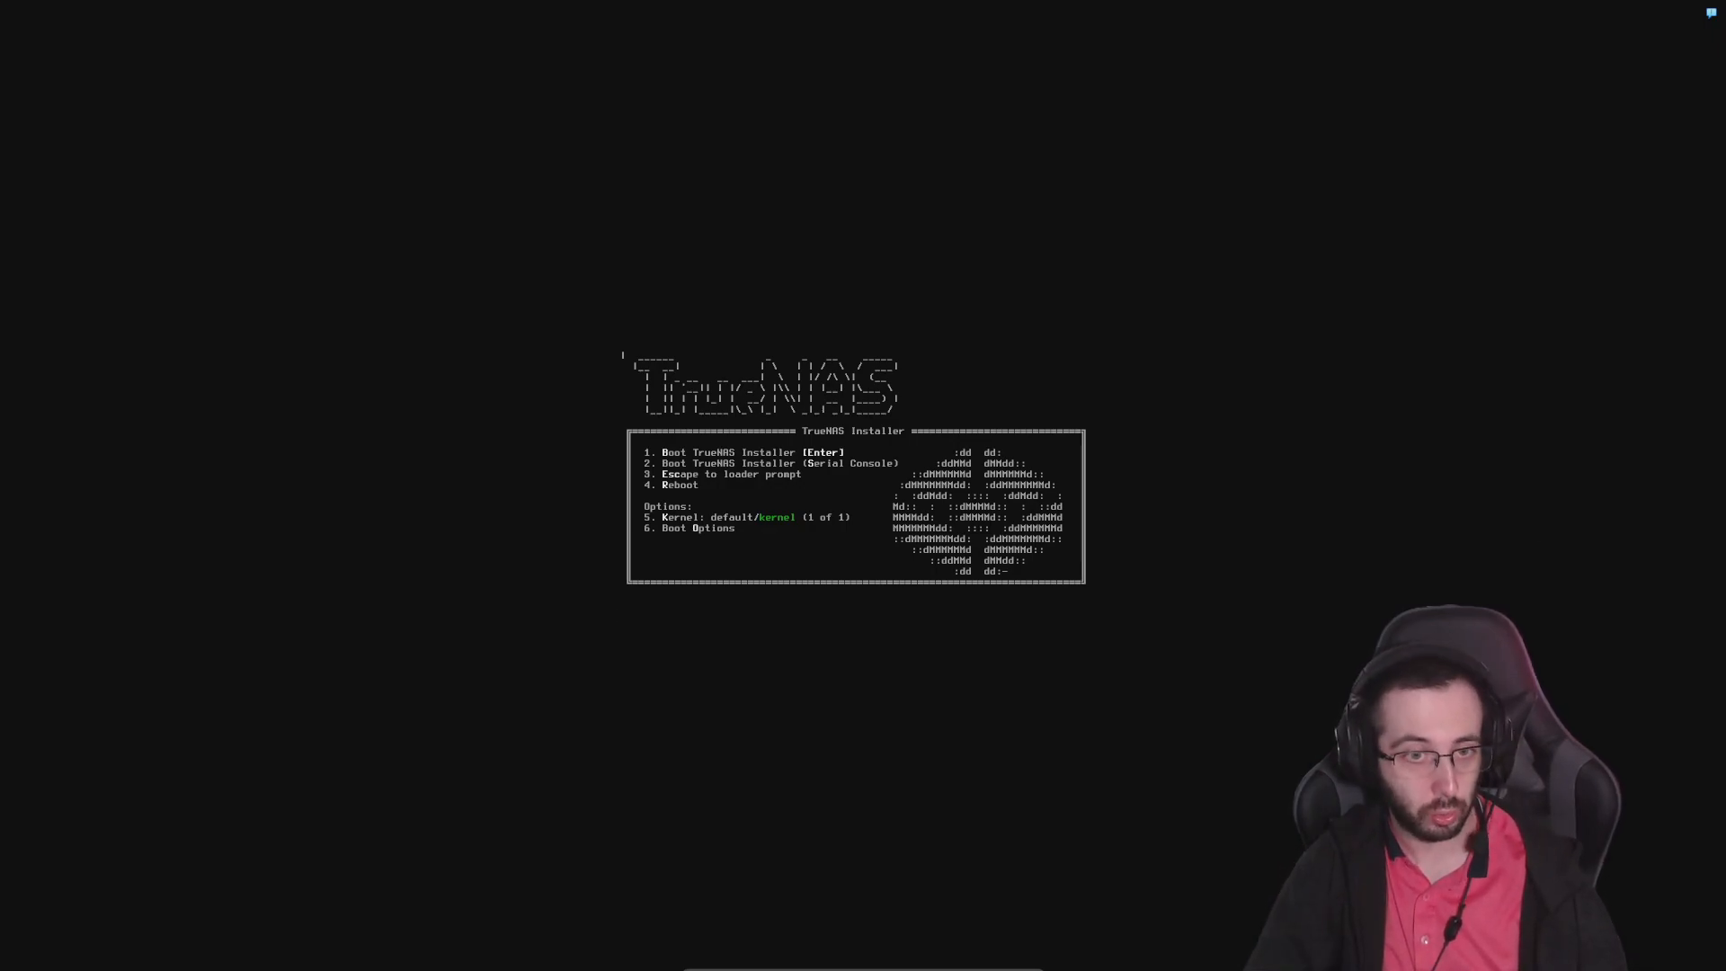
key(Return)
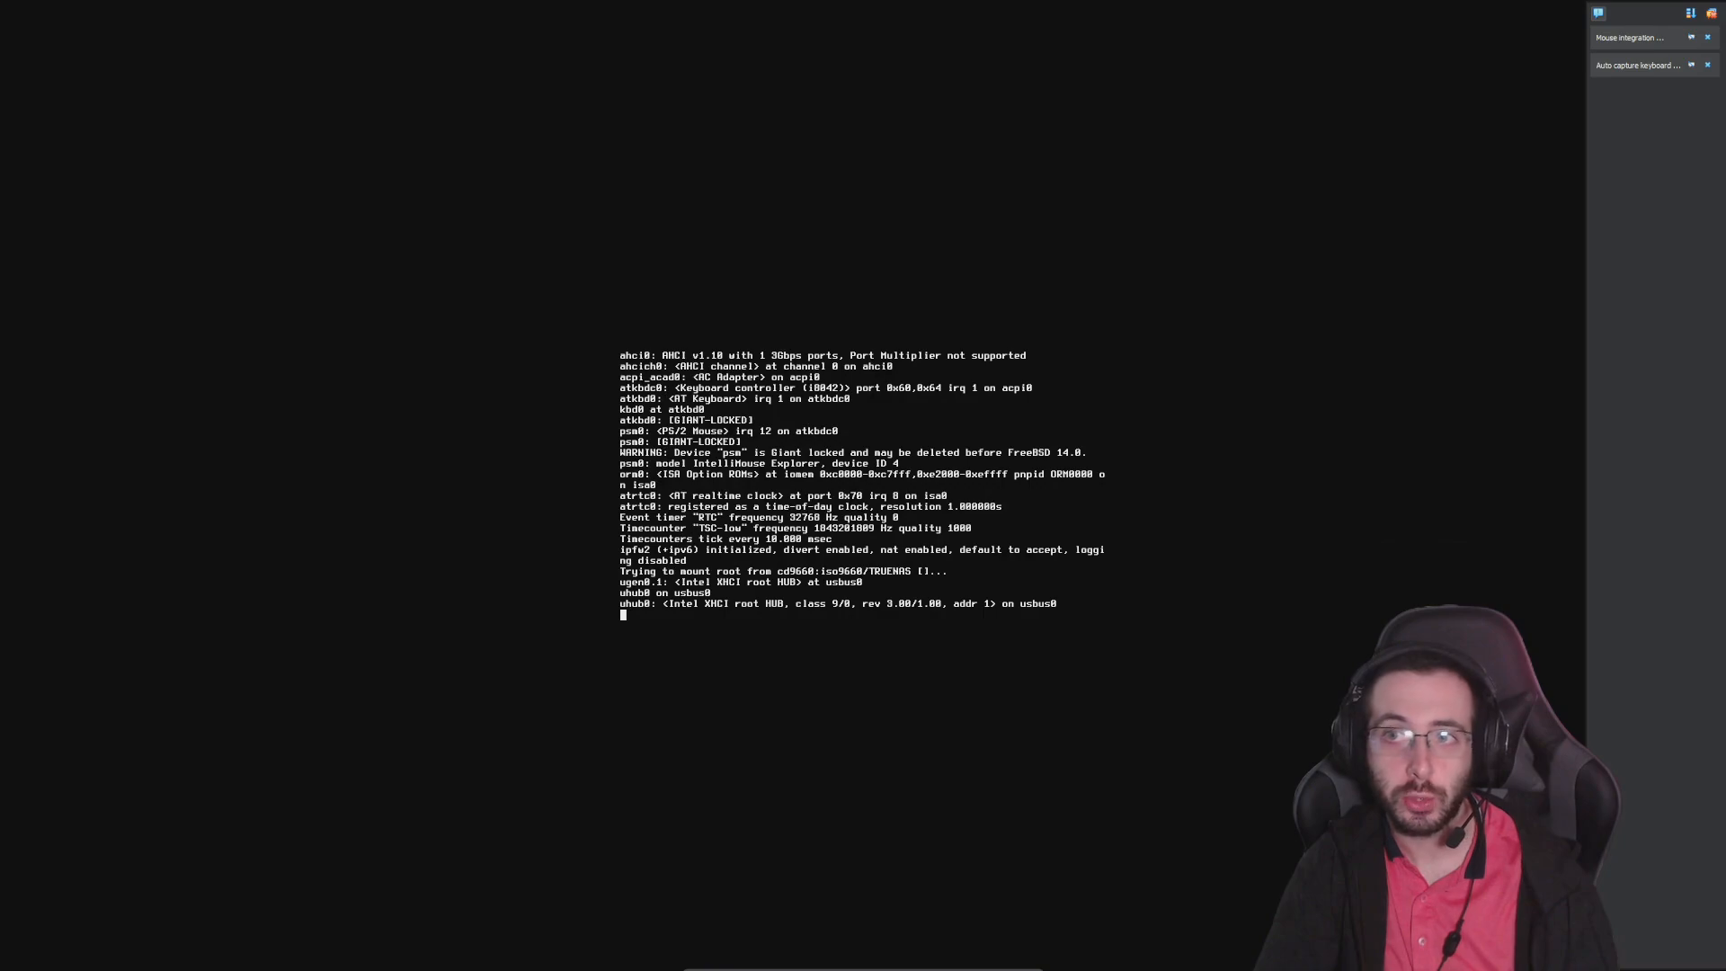
click(1599, 14)
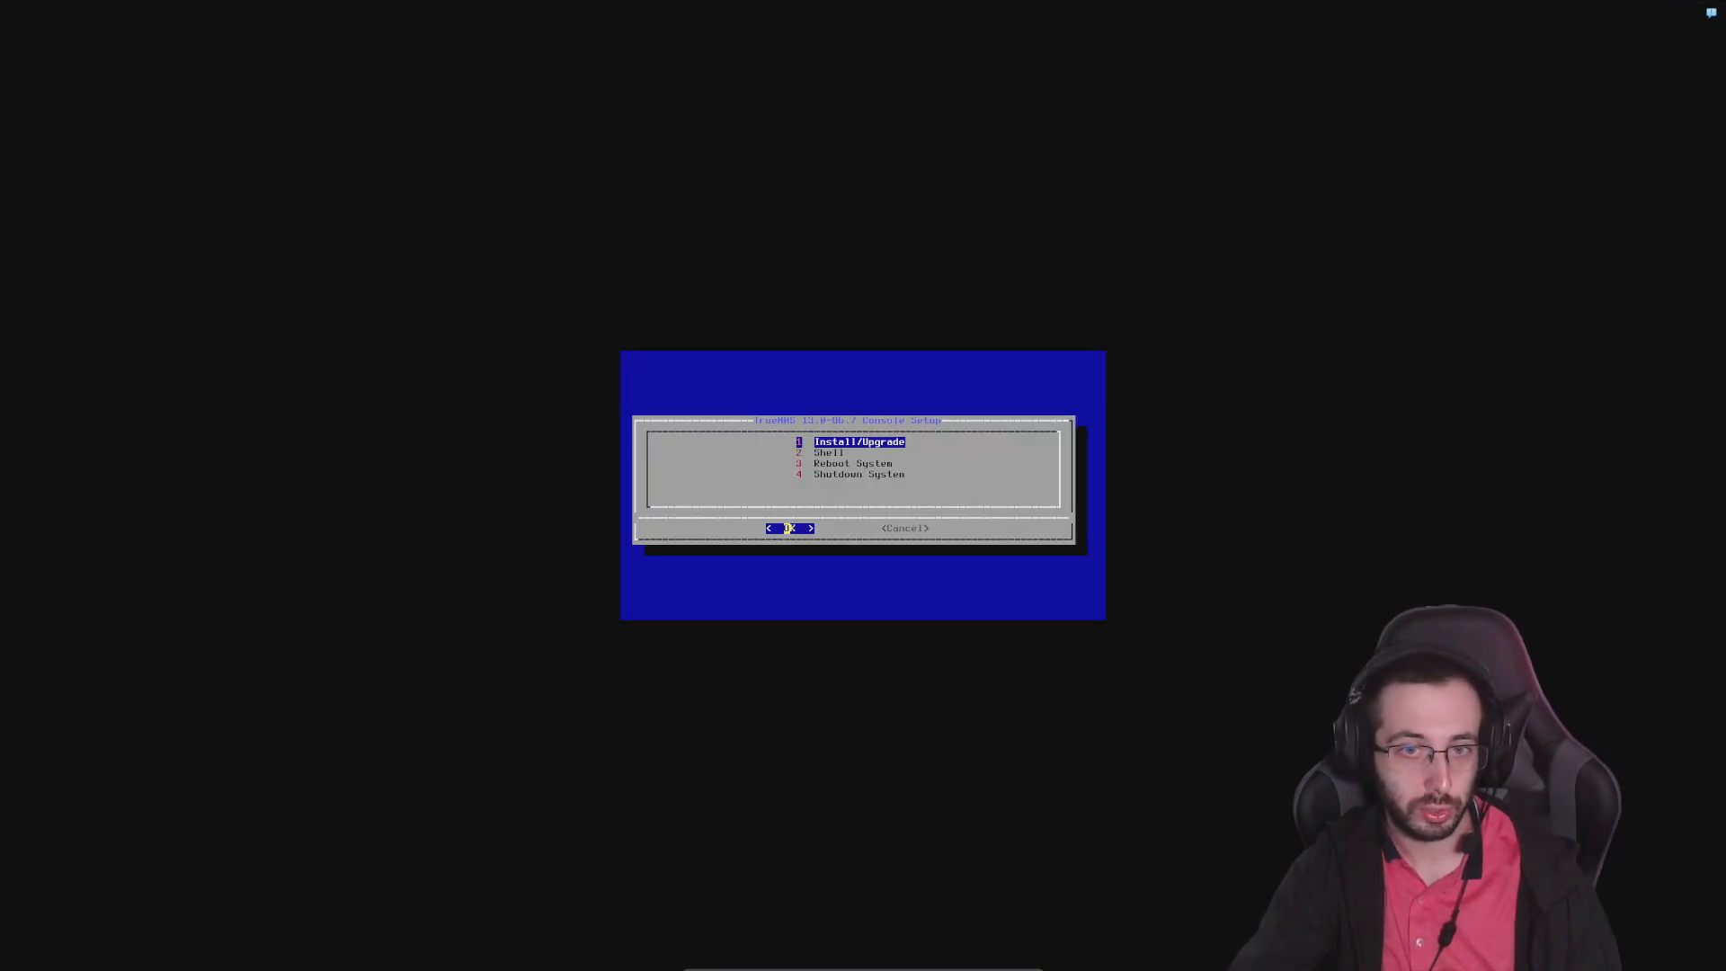
Start Install/Upgrade from the TrueNAS console setup
key(Down)
key(Up)
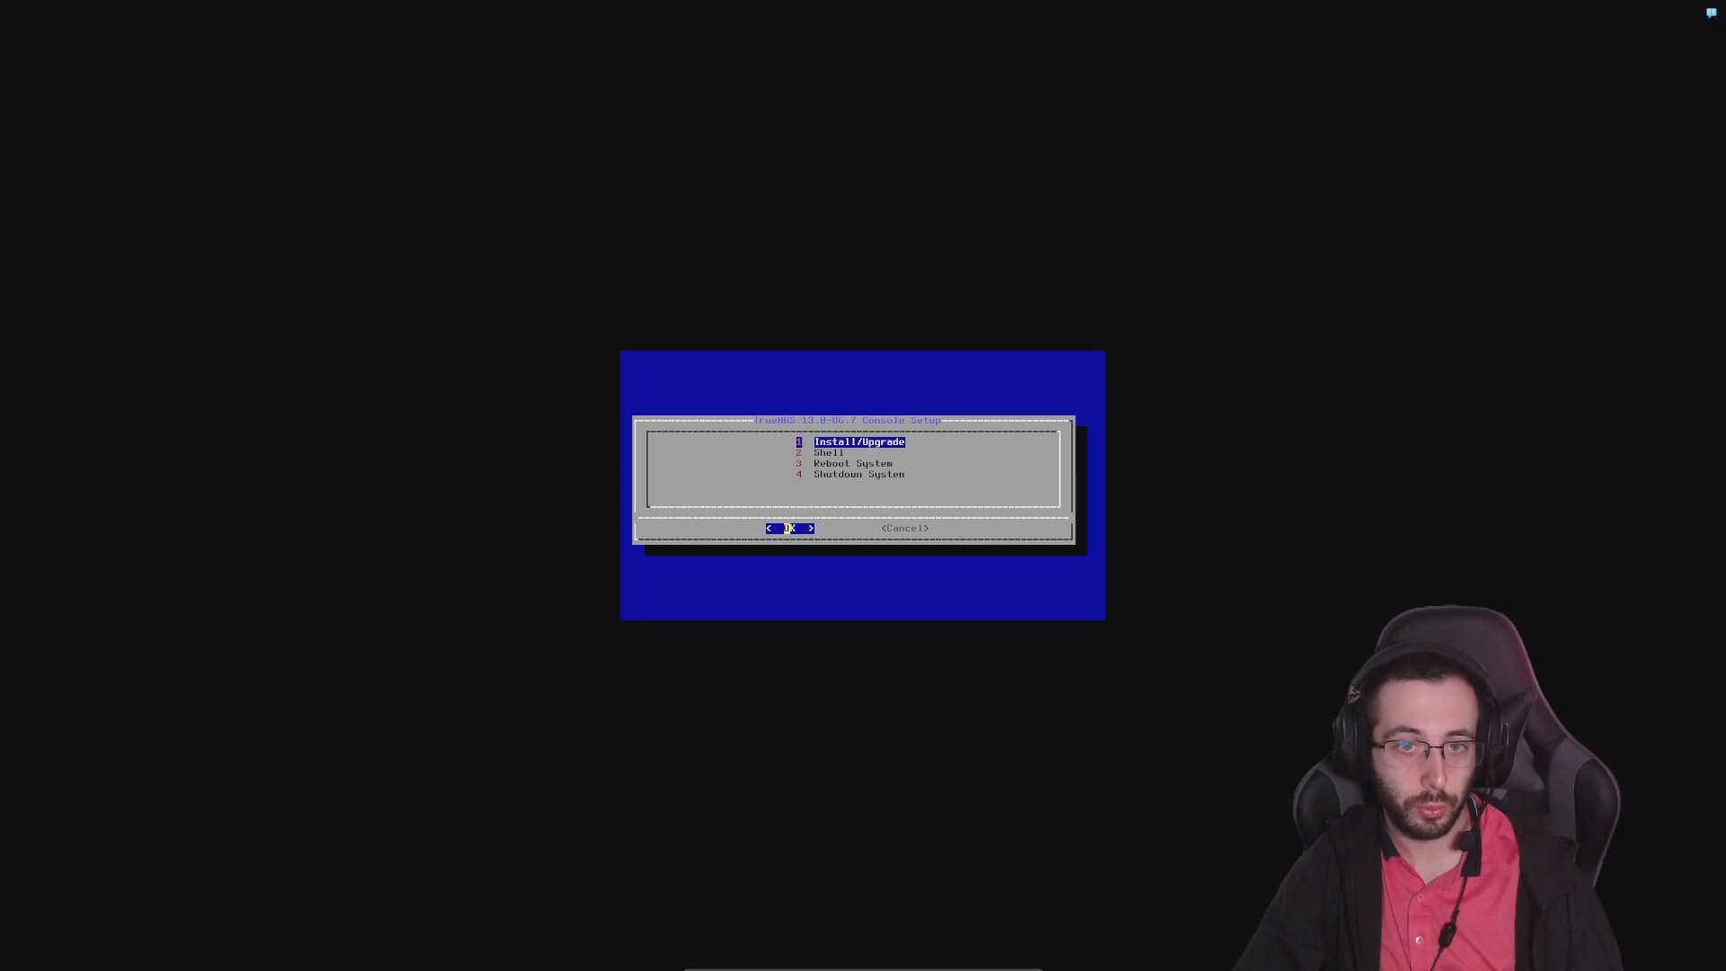
key(Down)
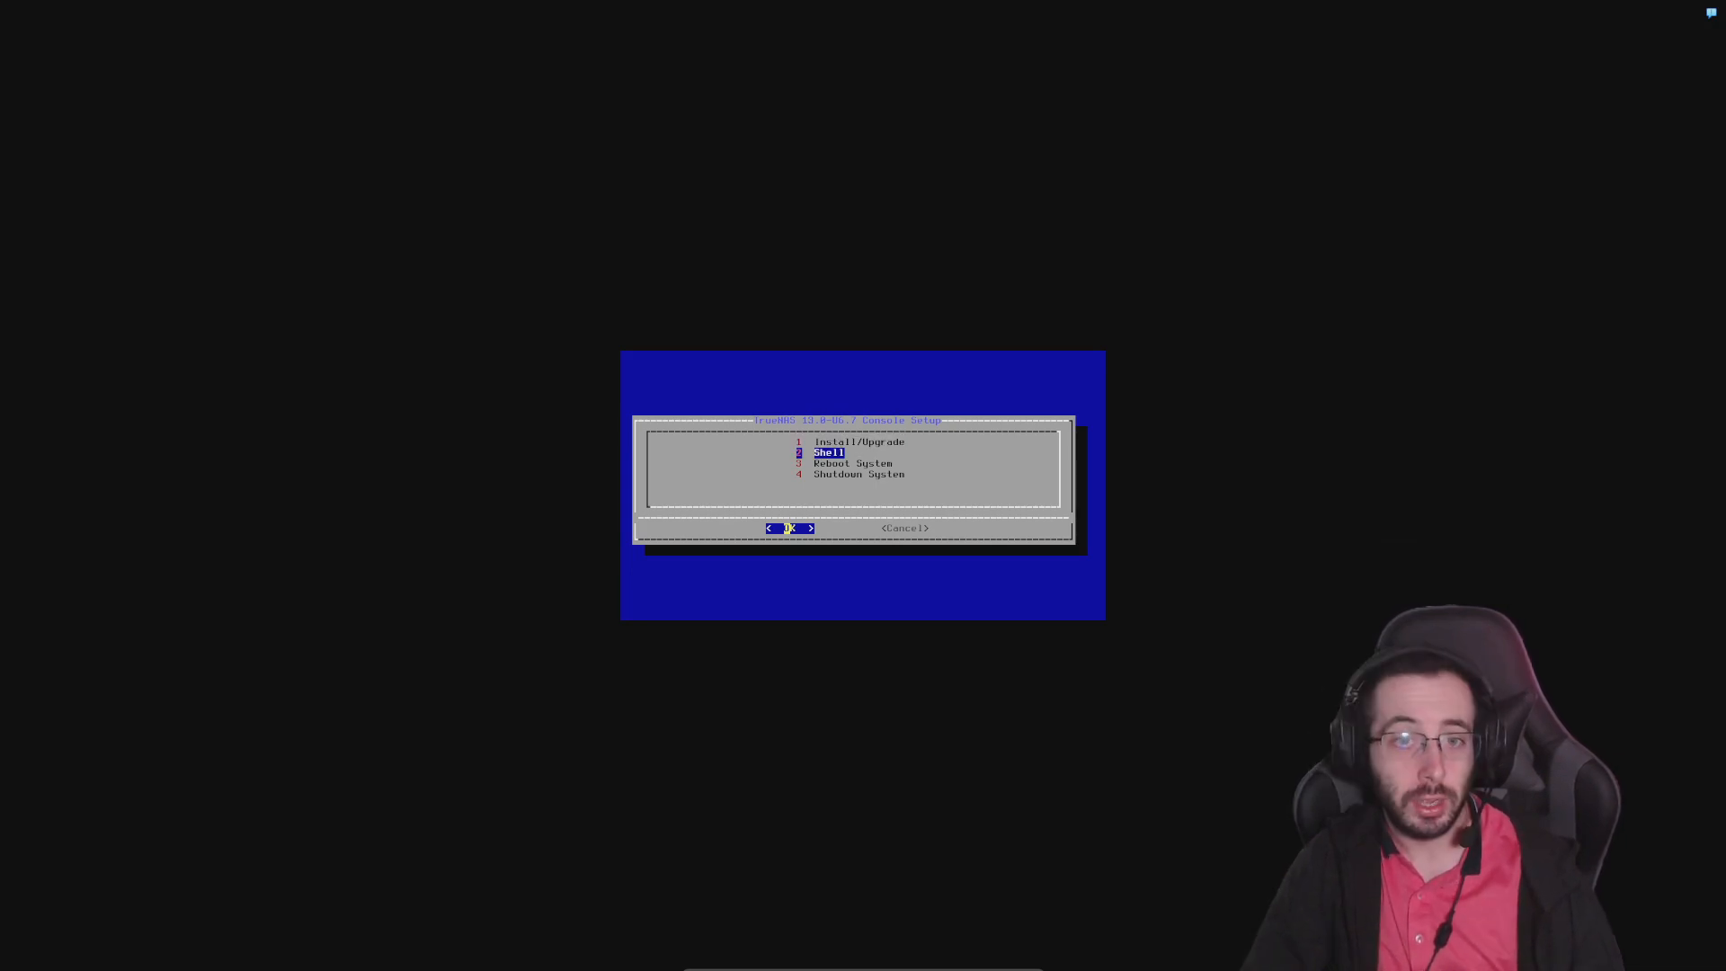
key(Down)
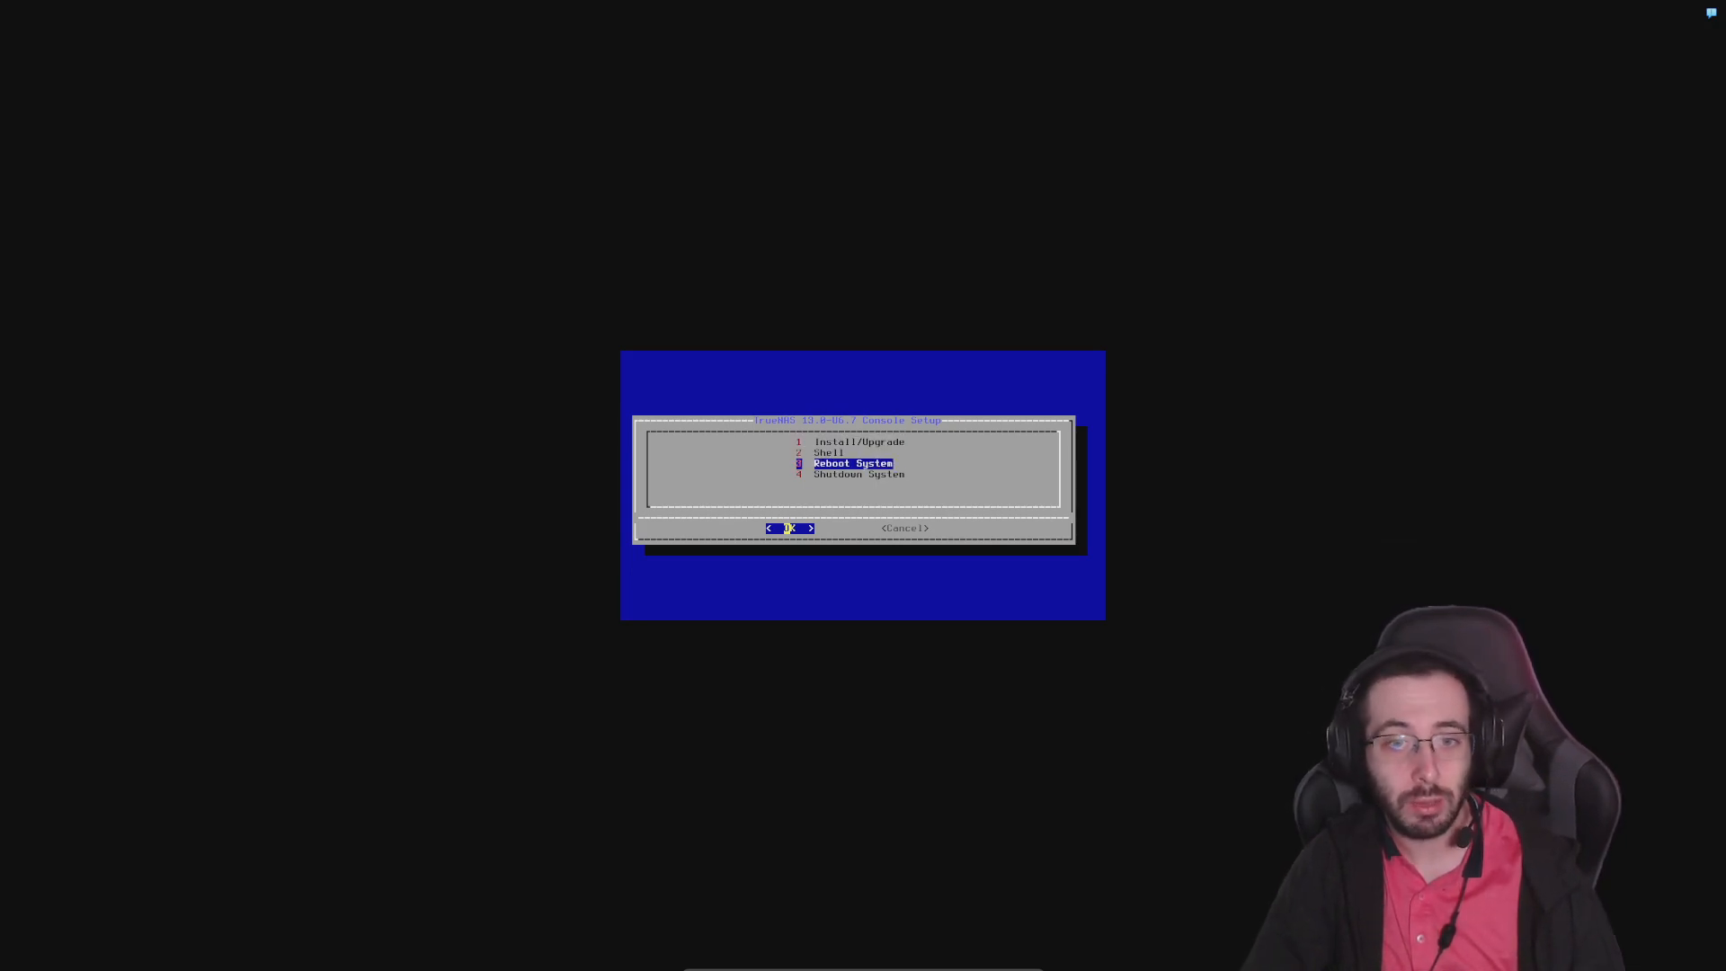
key(Up)
key(Up)
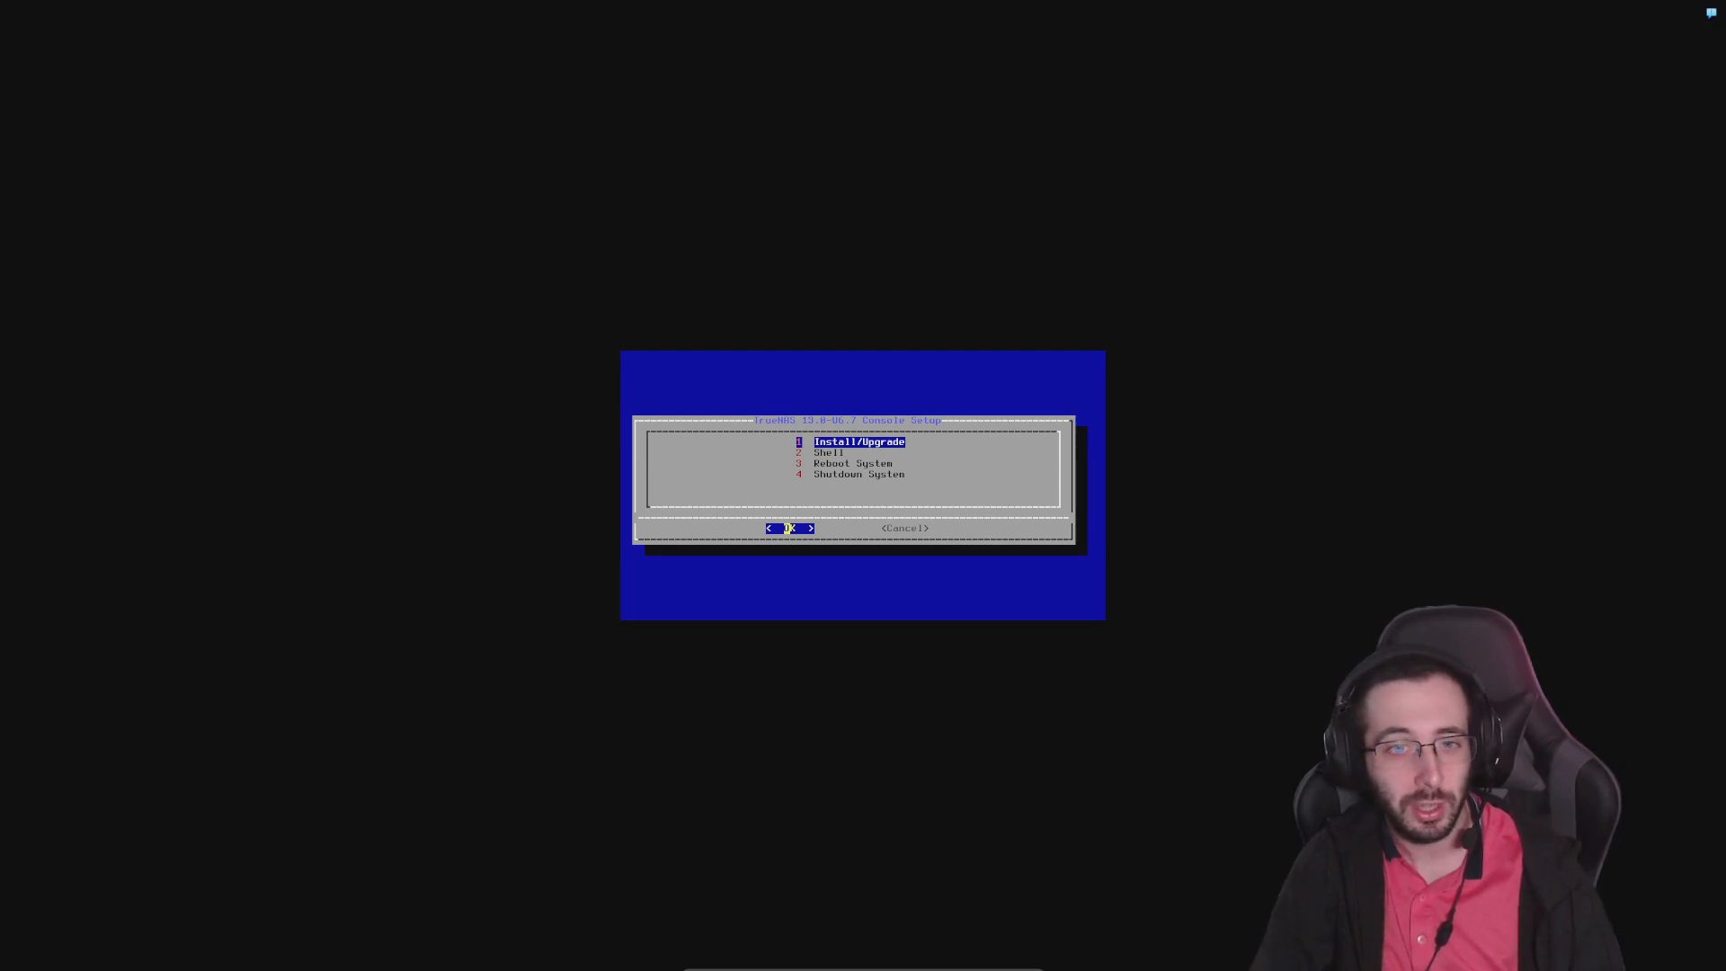
key(Return)
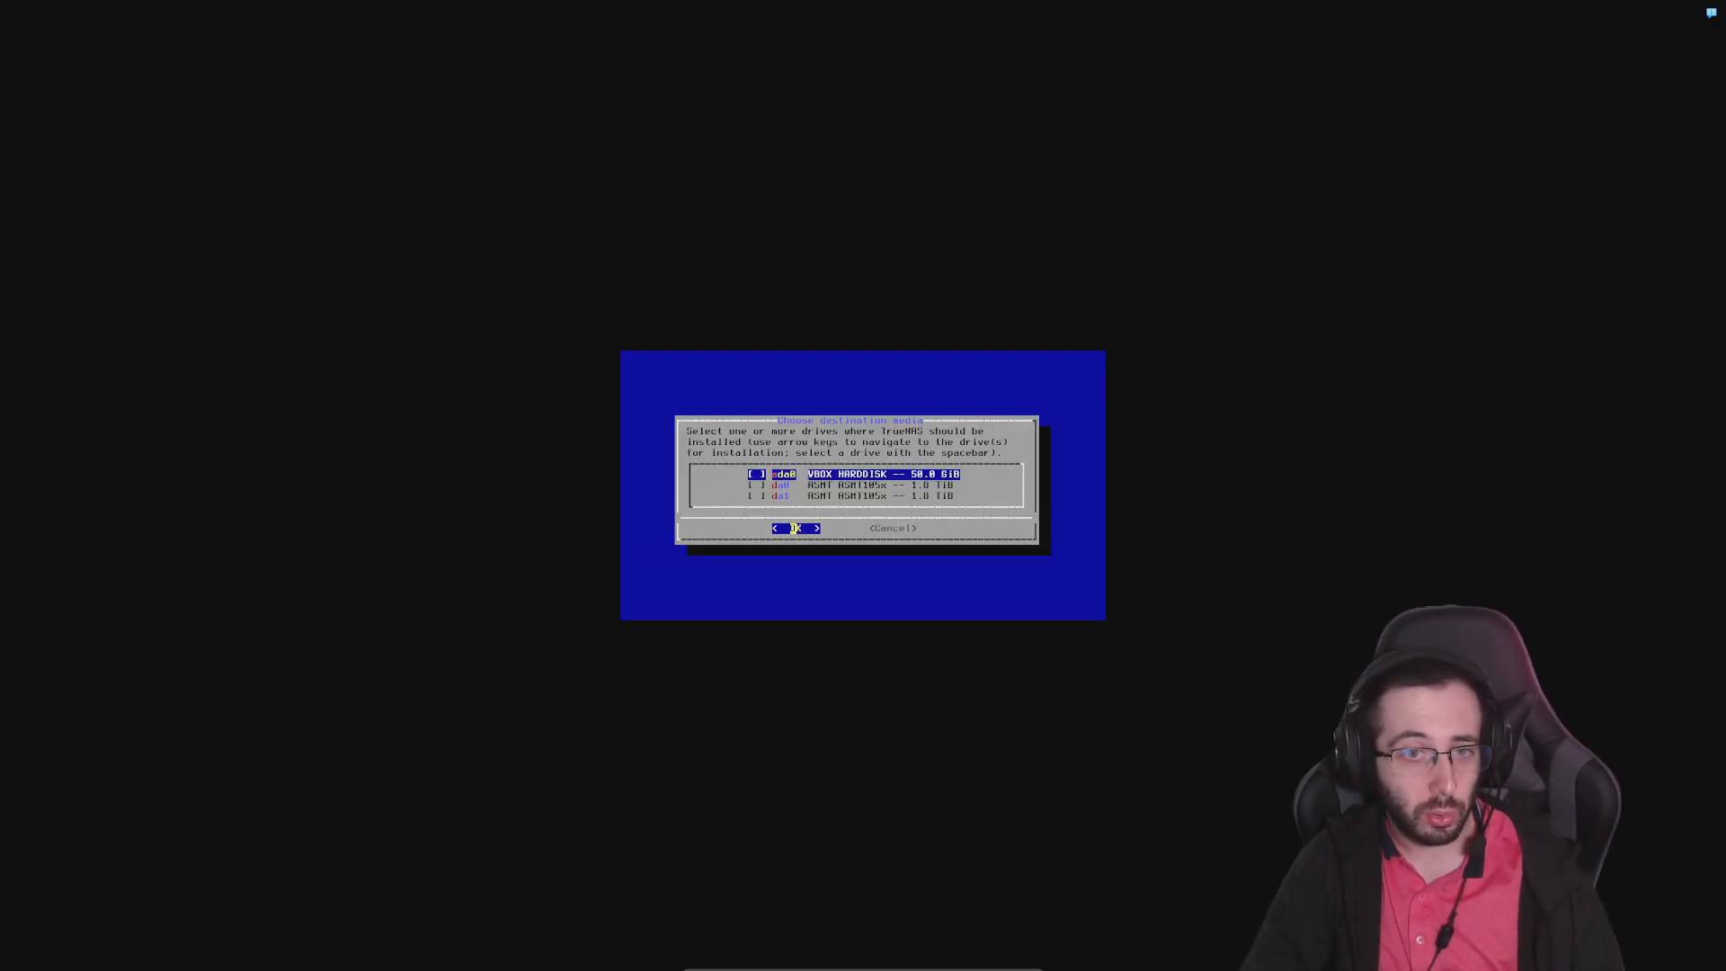
Review the available destination drives and try to continue with the 50.0 GiB VBOX HARDDISK highlighted but not marked
key(Down)
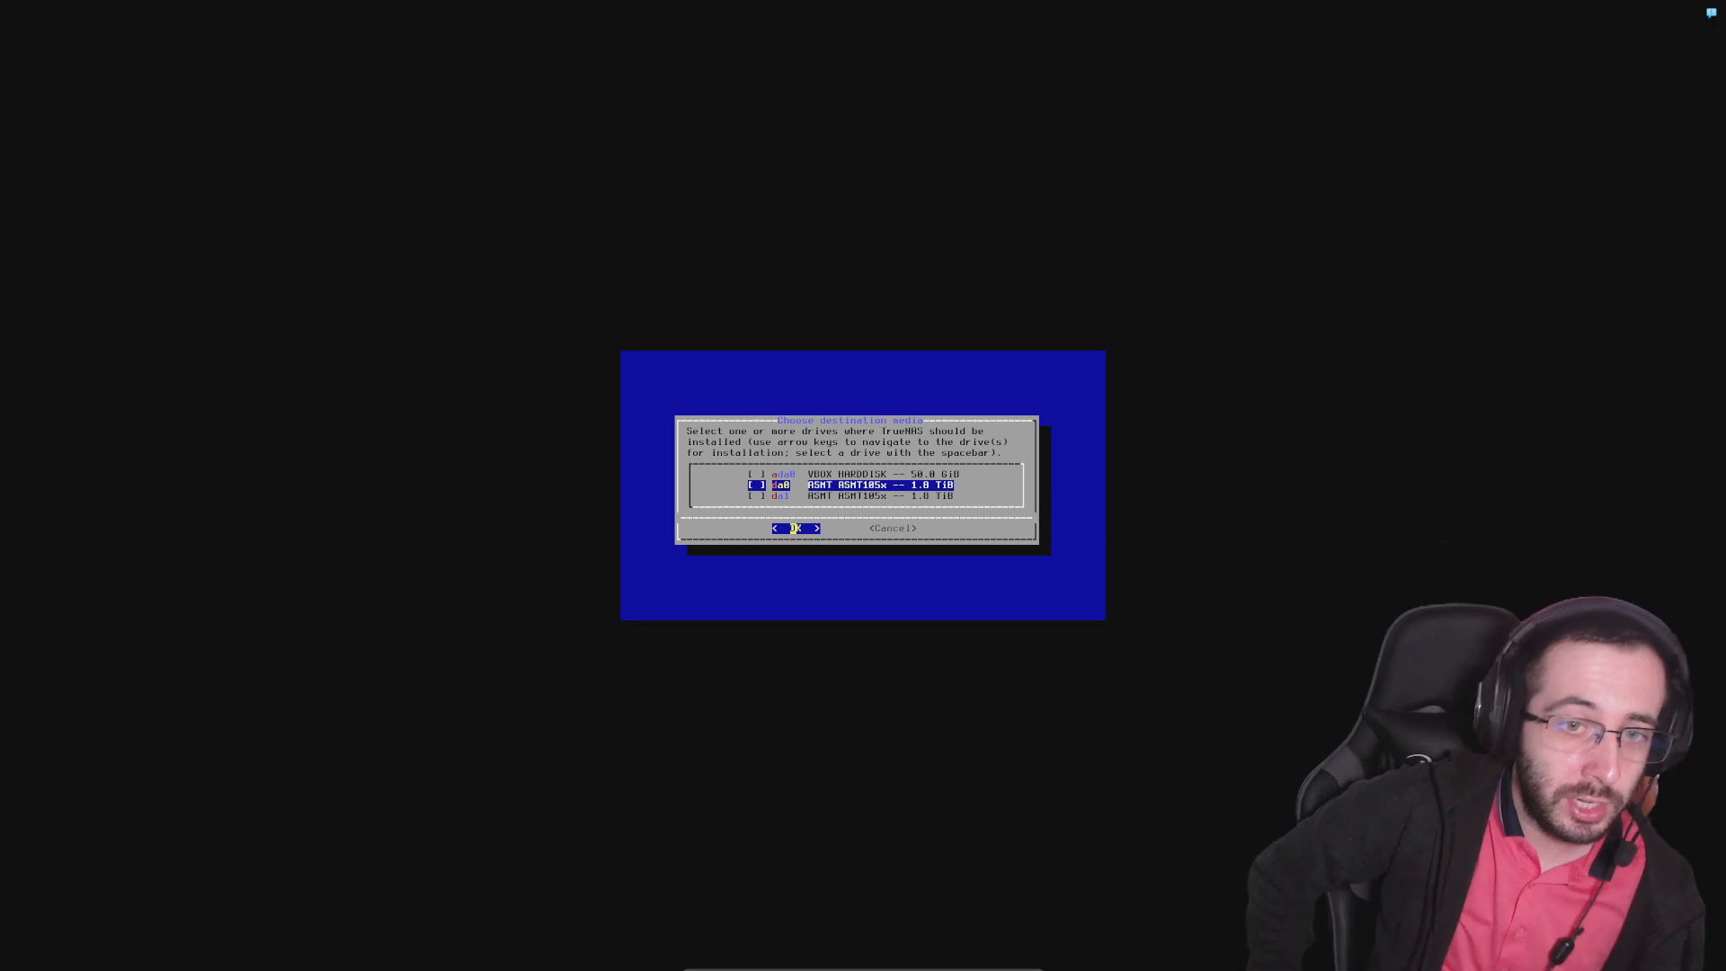
key(Up)
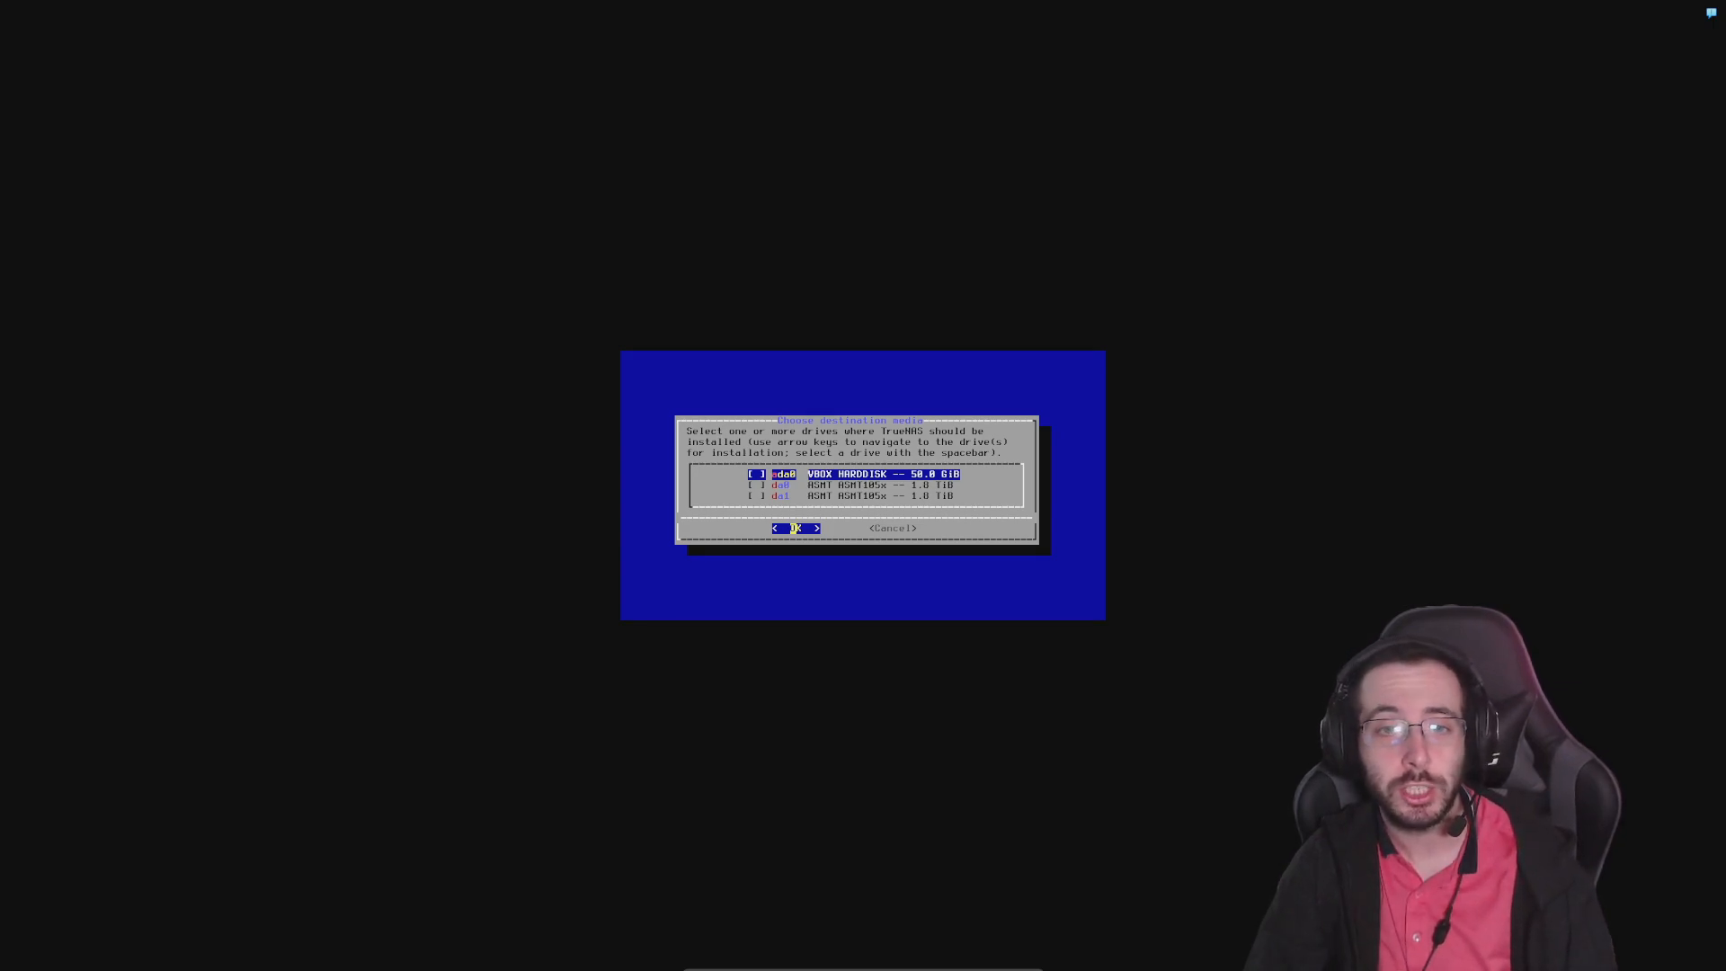
key(Down)
key(Down)
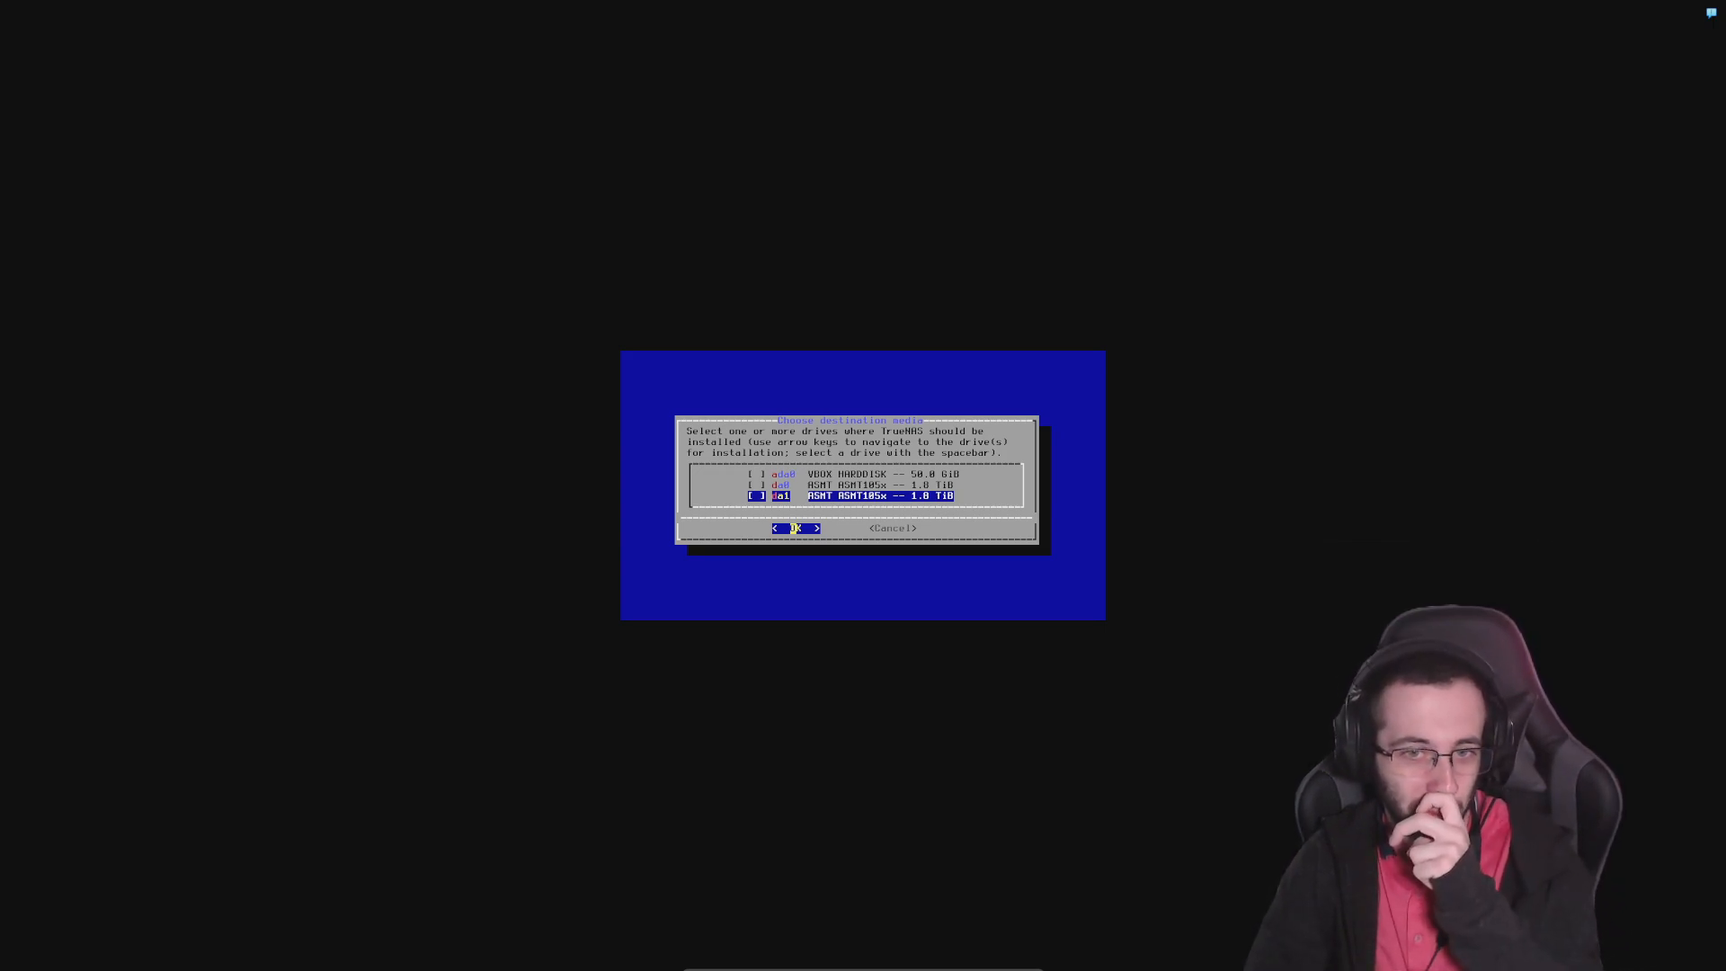
key(Up)
key(Up)
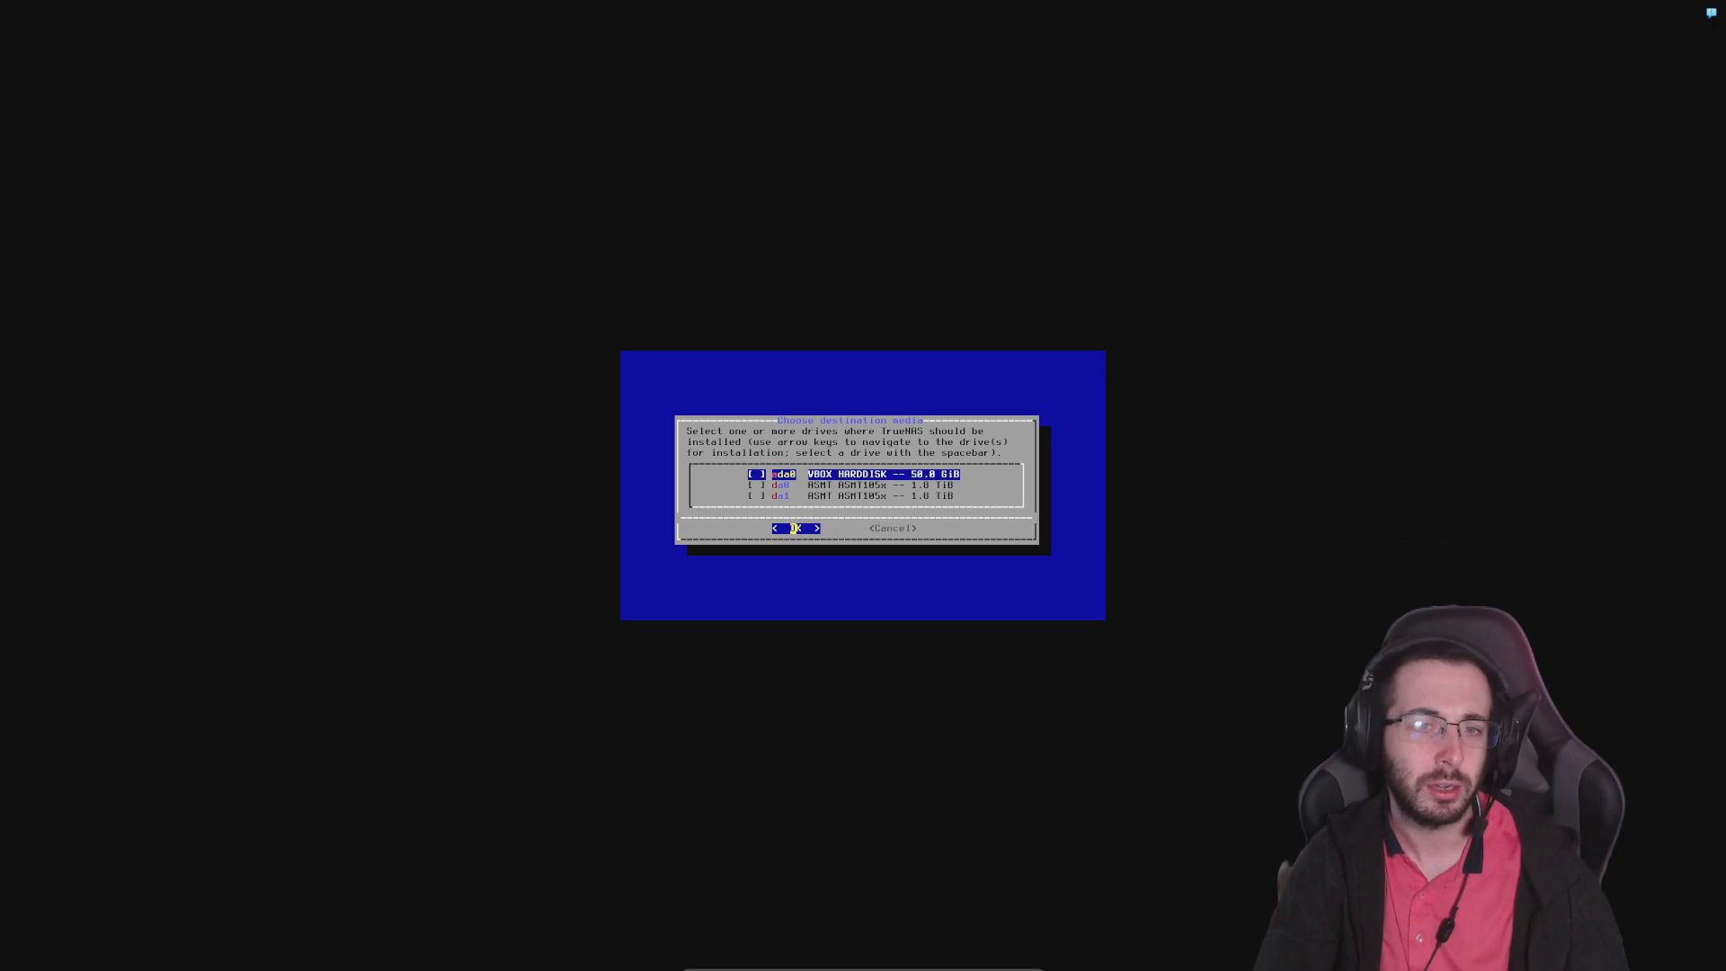
key(Return)
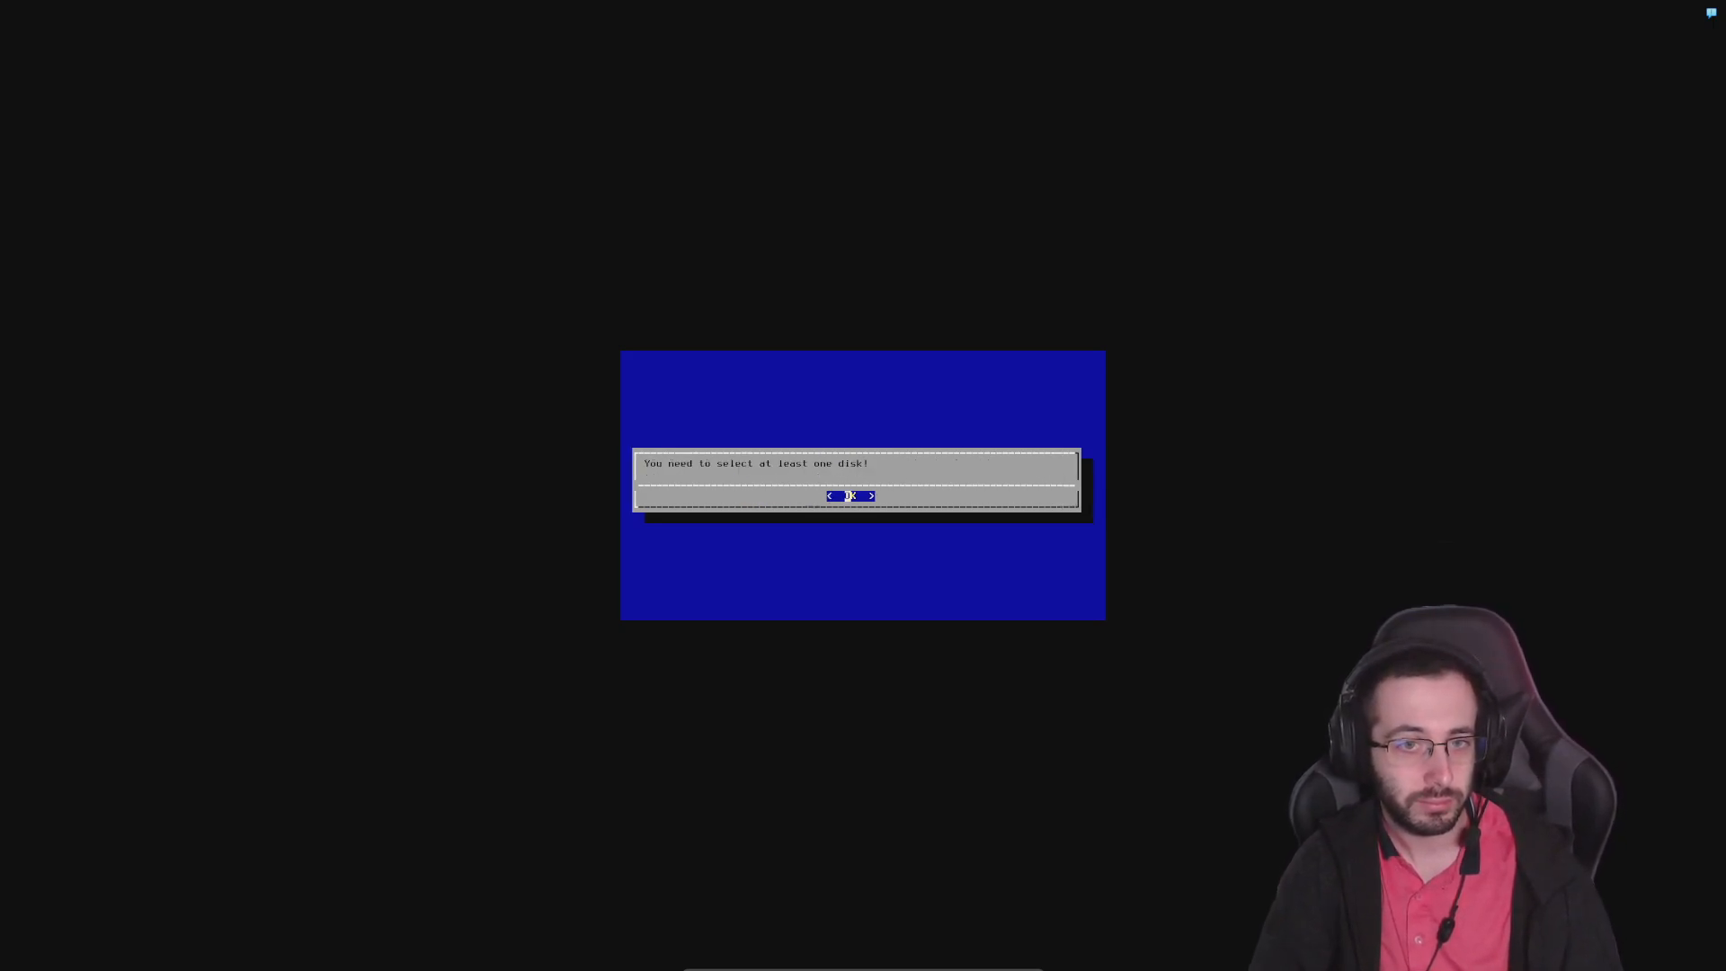
key(Return)
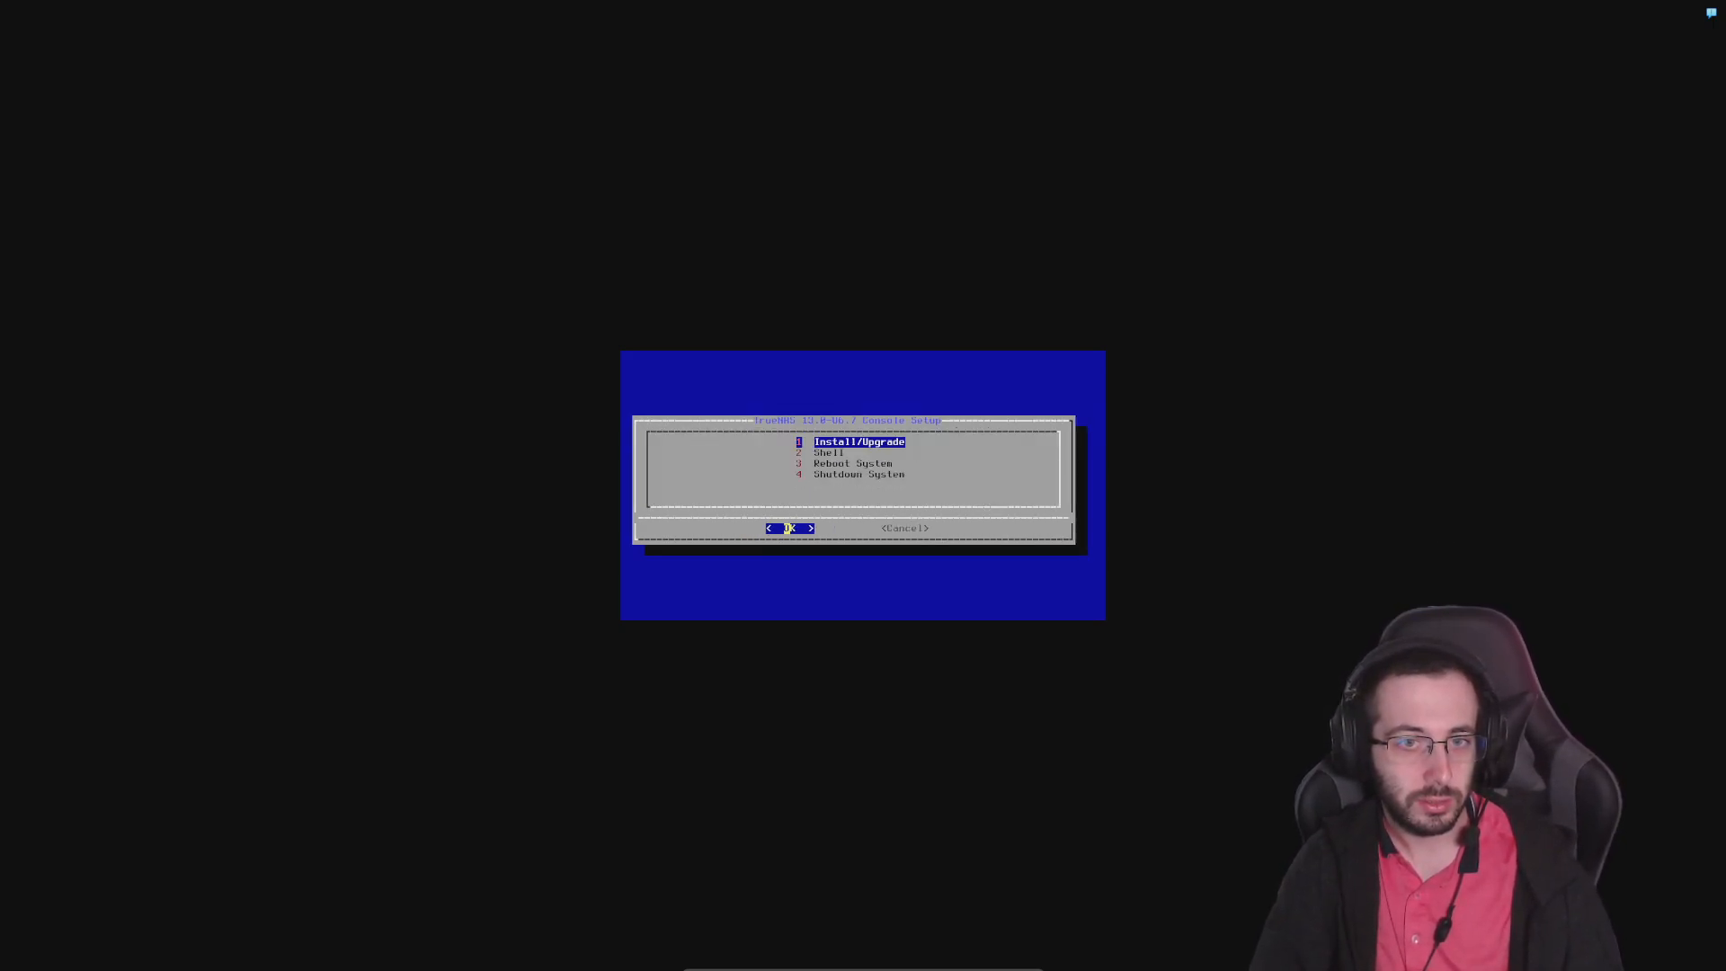
Start Install/Upgrade again and mark only the 50.0 GiB VBOX HARDDISK (ada0) as the destination drive
key(Return)
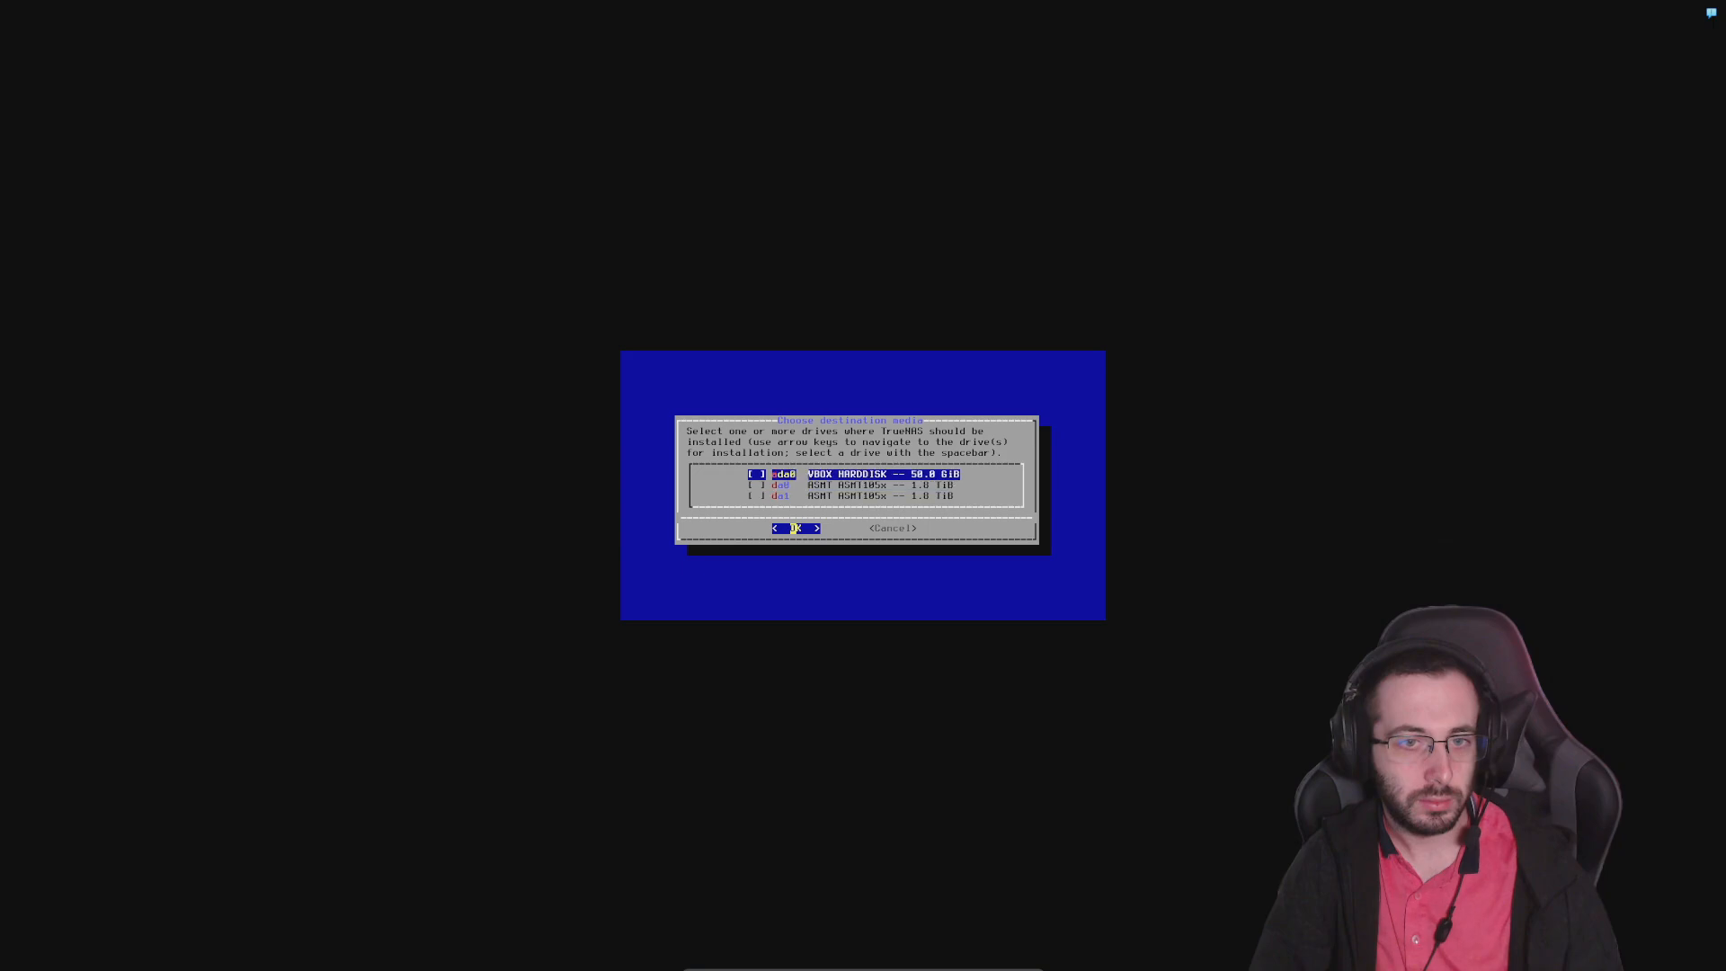
key(Right)
key(Left)
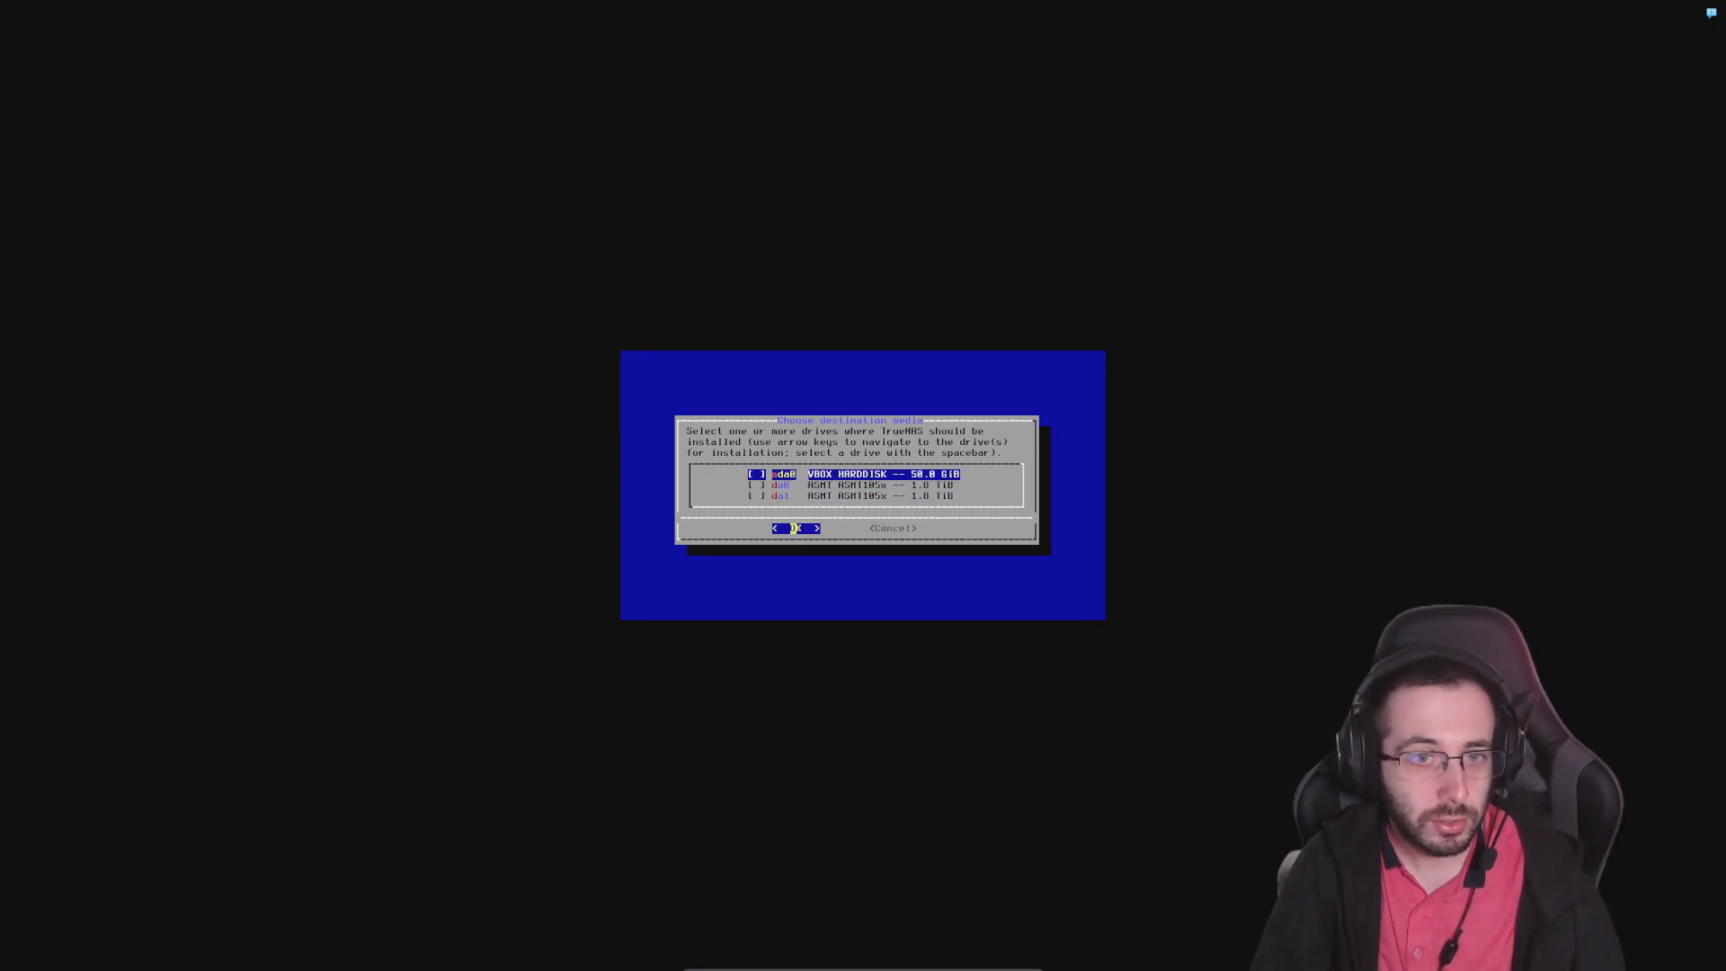
key(space)
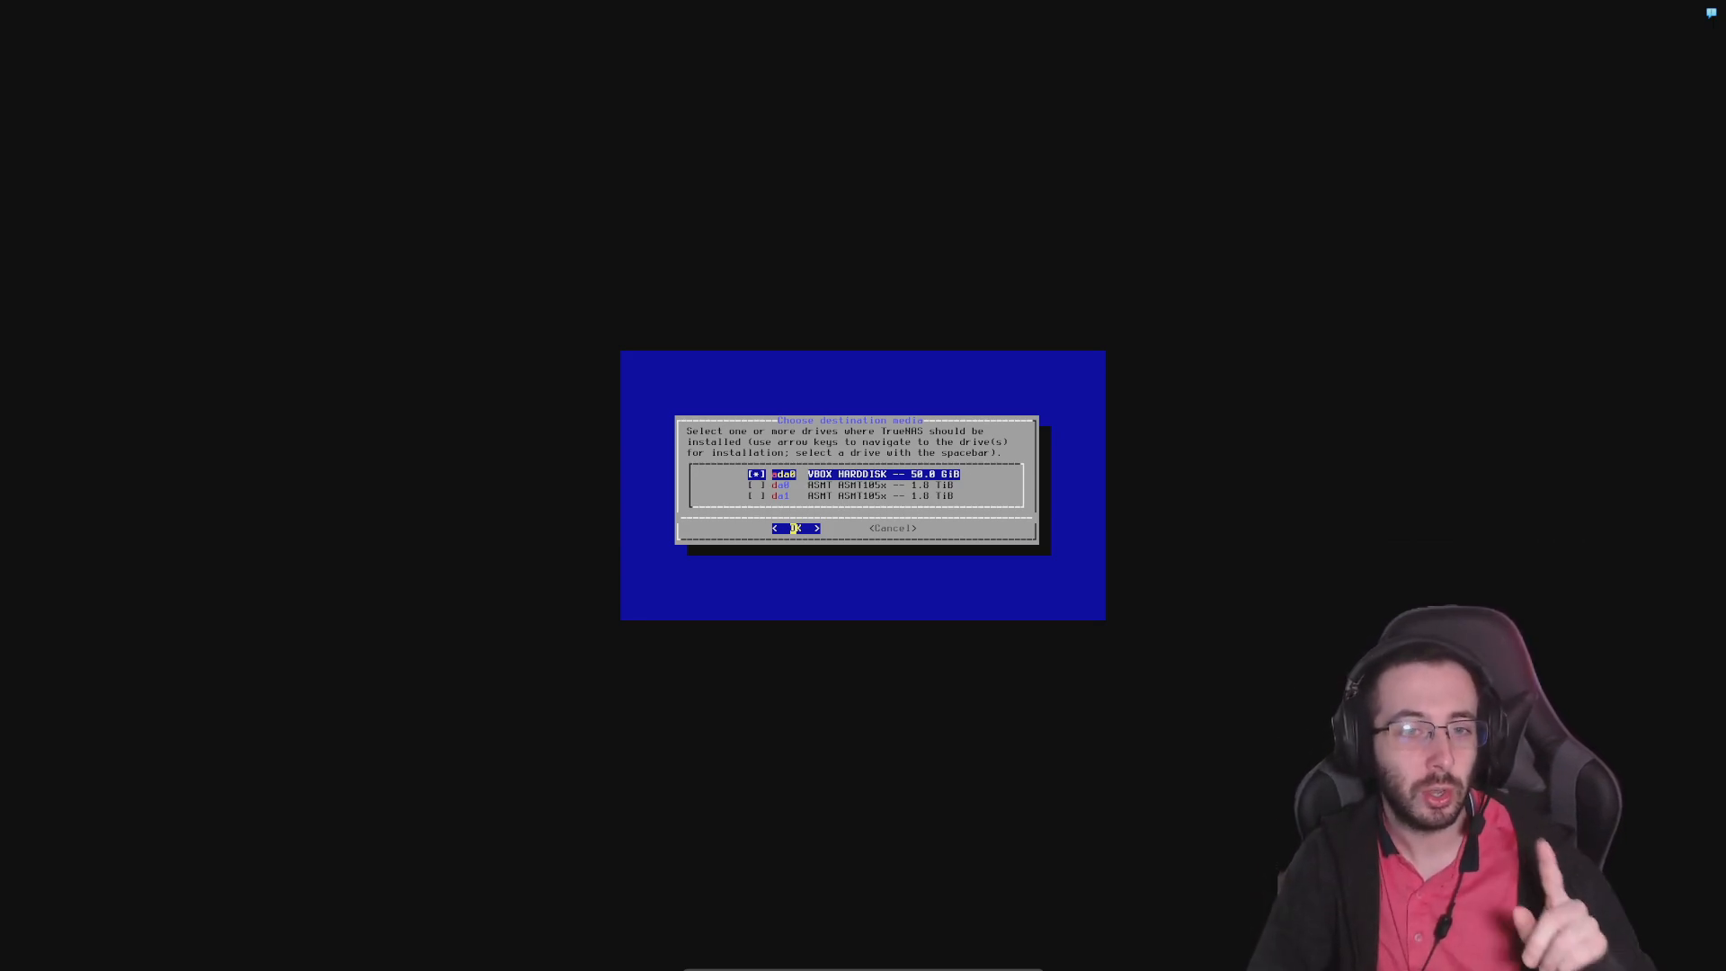
key(Down)
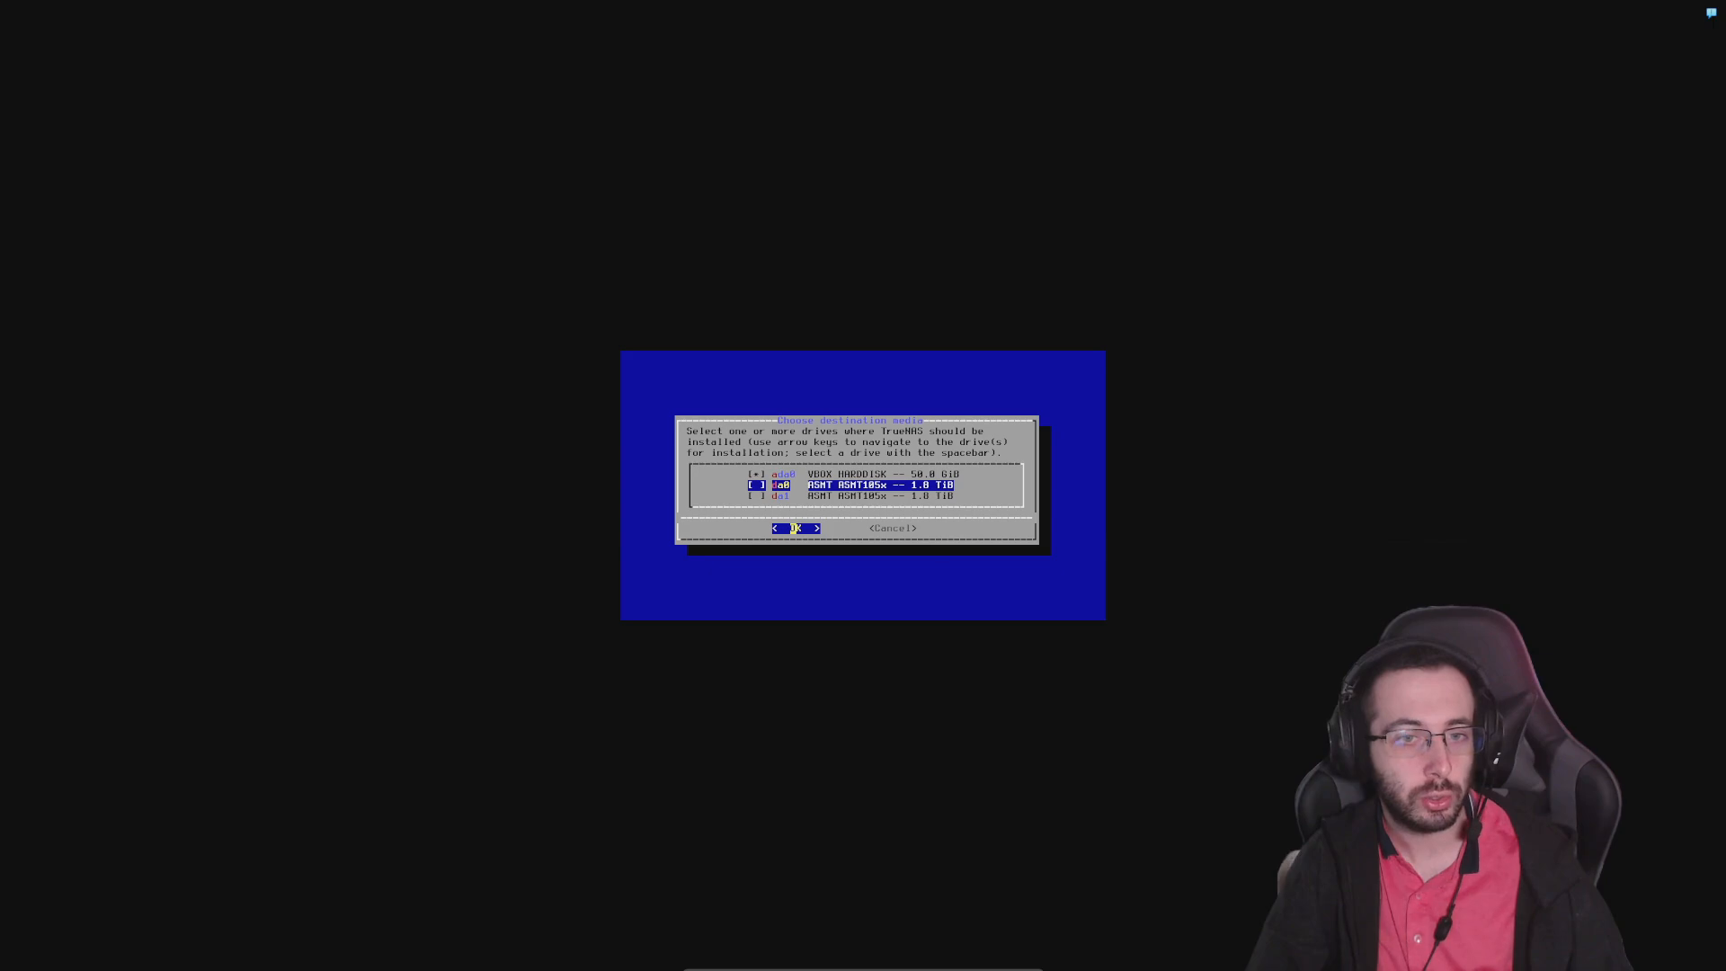
key(Up)
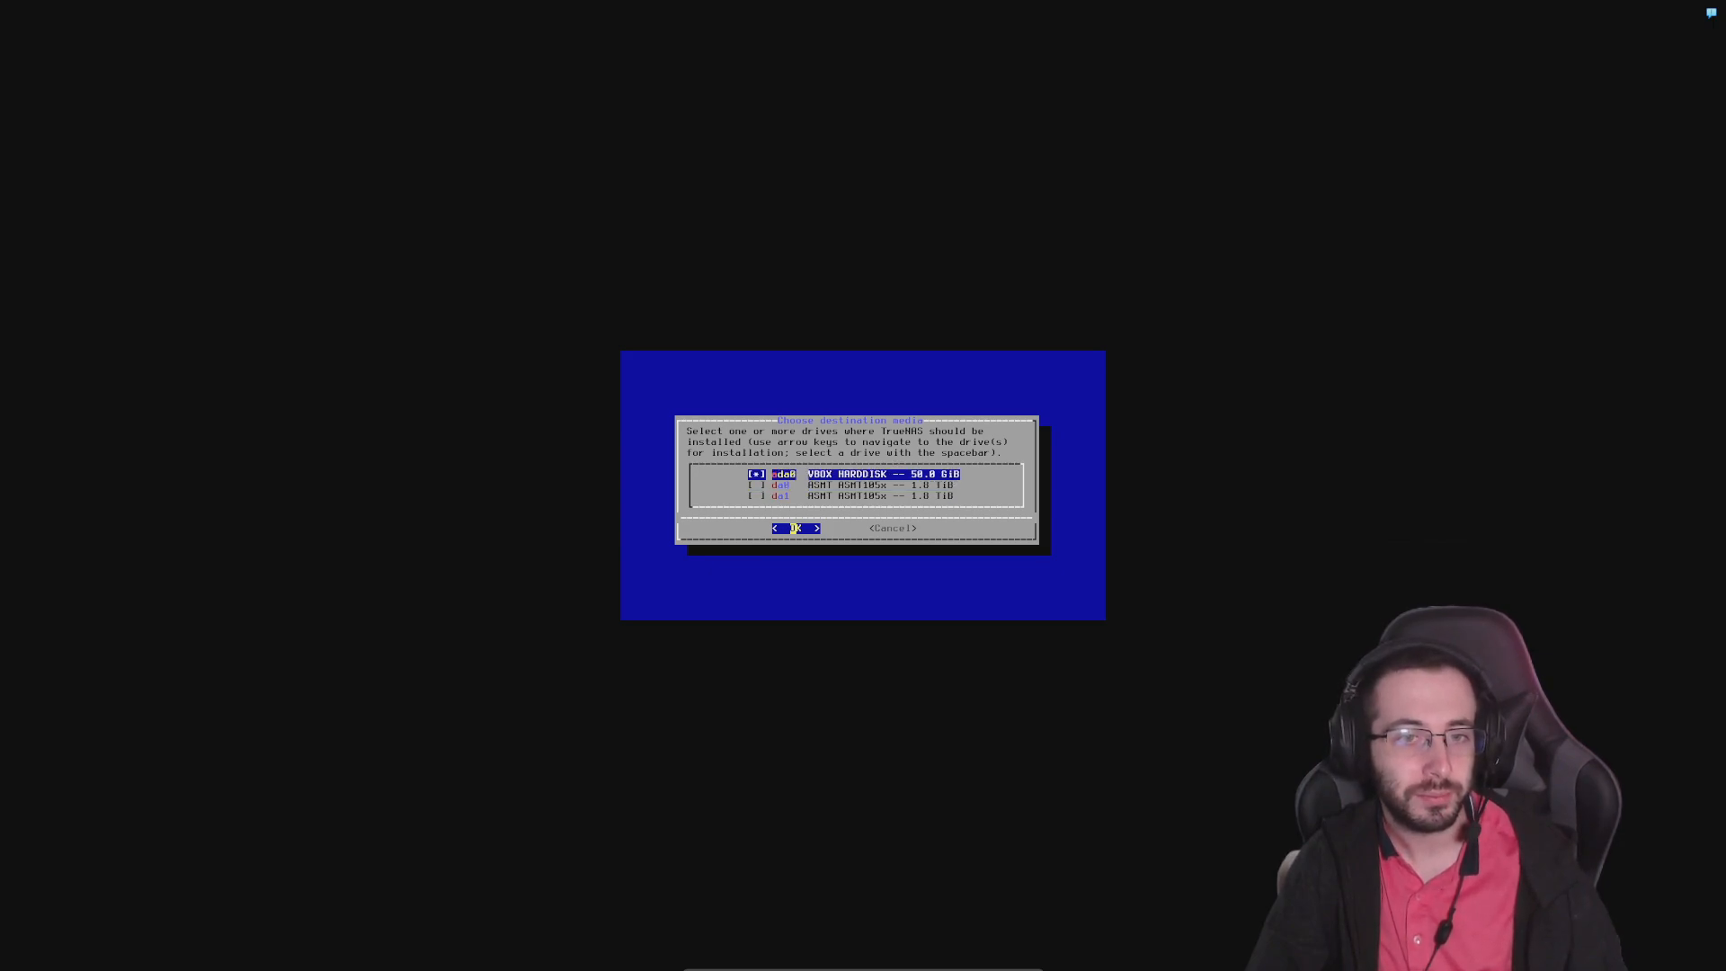
key(Return)
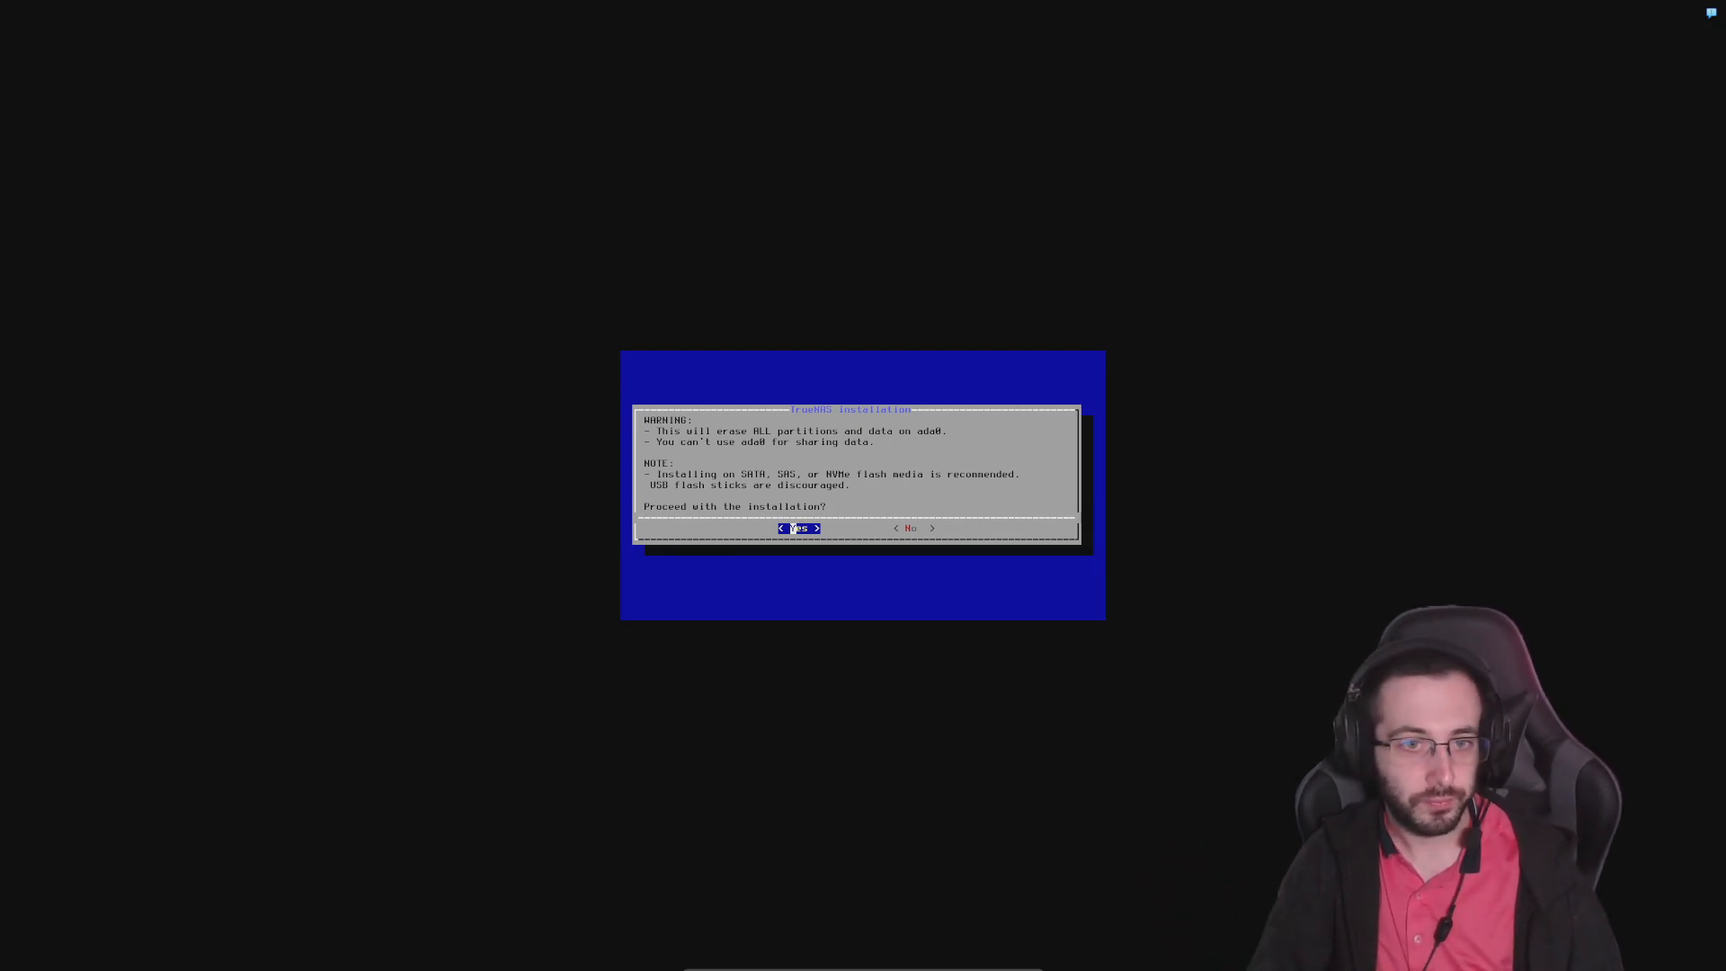
Agree to erase all partitions and data on ada0 and proceed with the installation
key(Right)
key(Left)
key(Return)
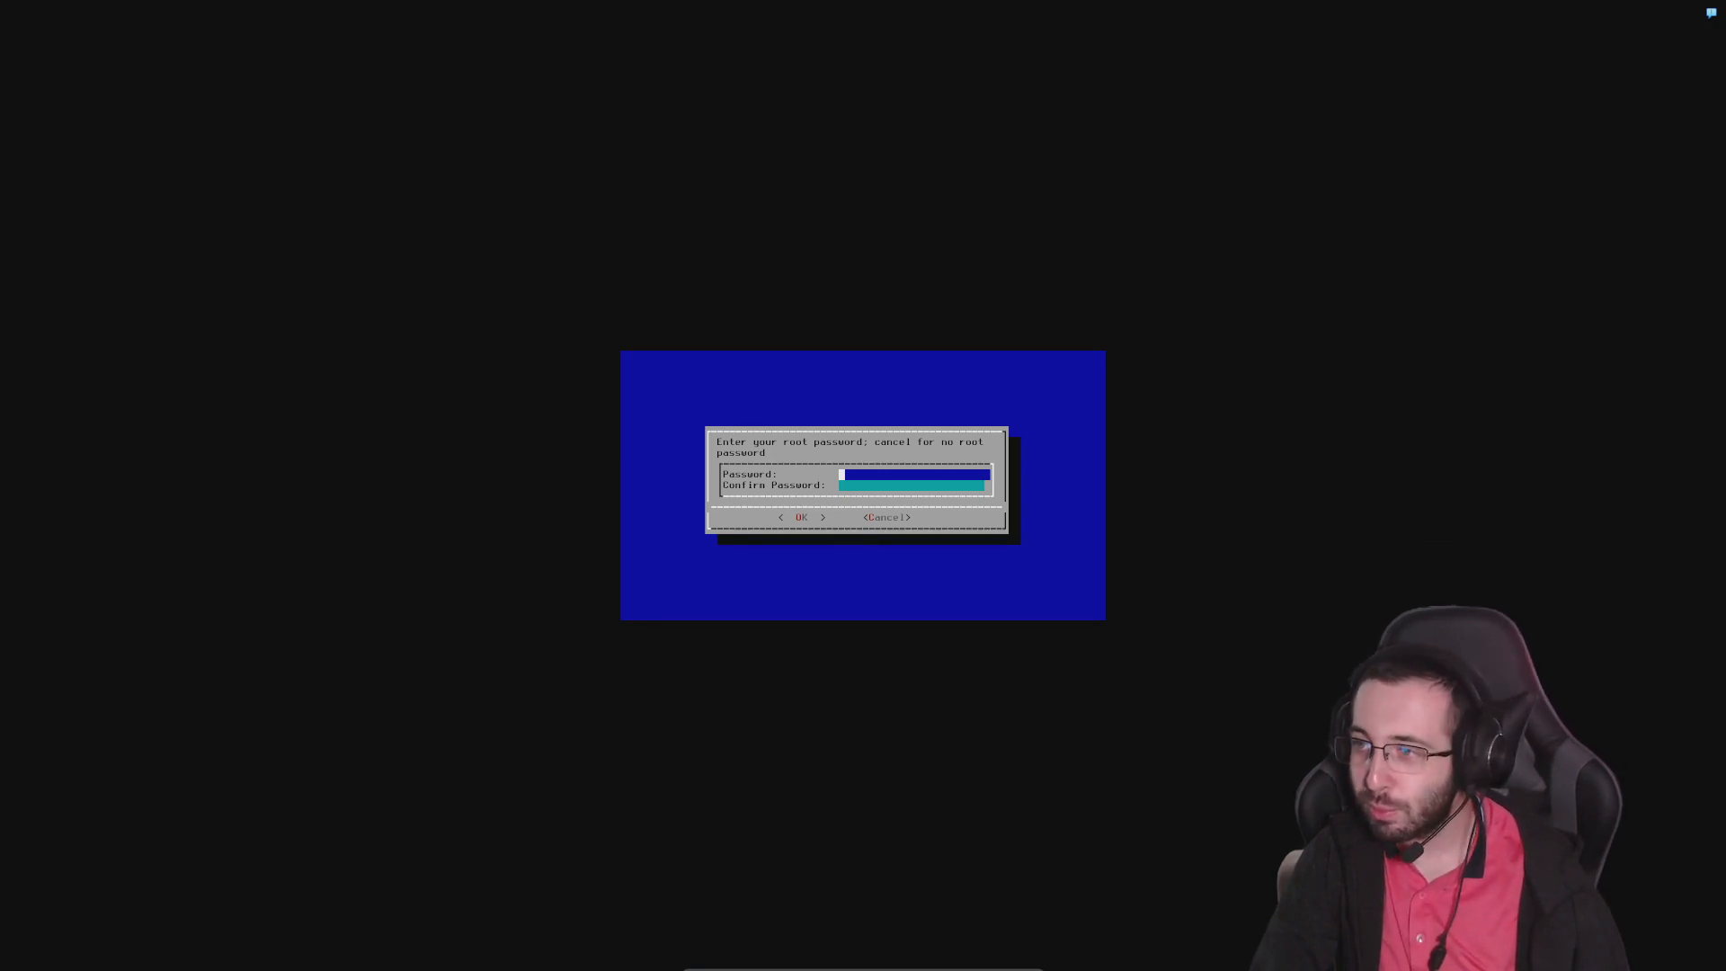
Enter and confirm the root password, and choose to boot TrueNAS via BIOS
text(*)
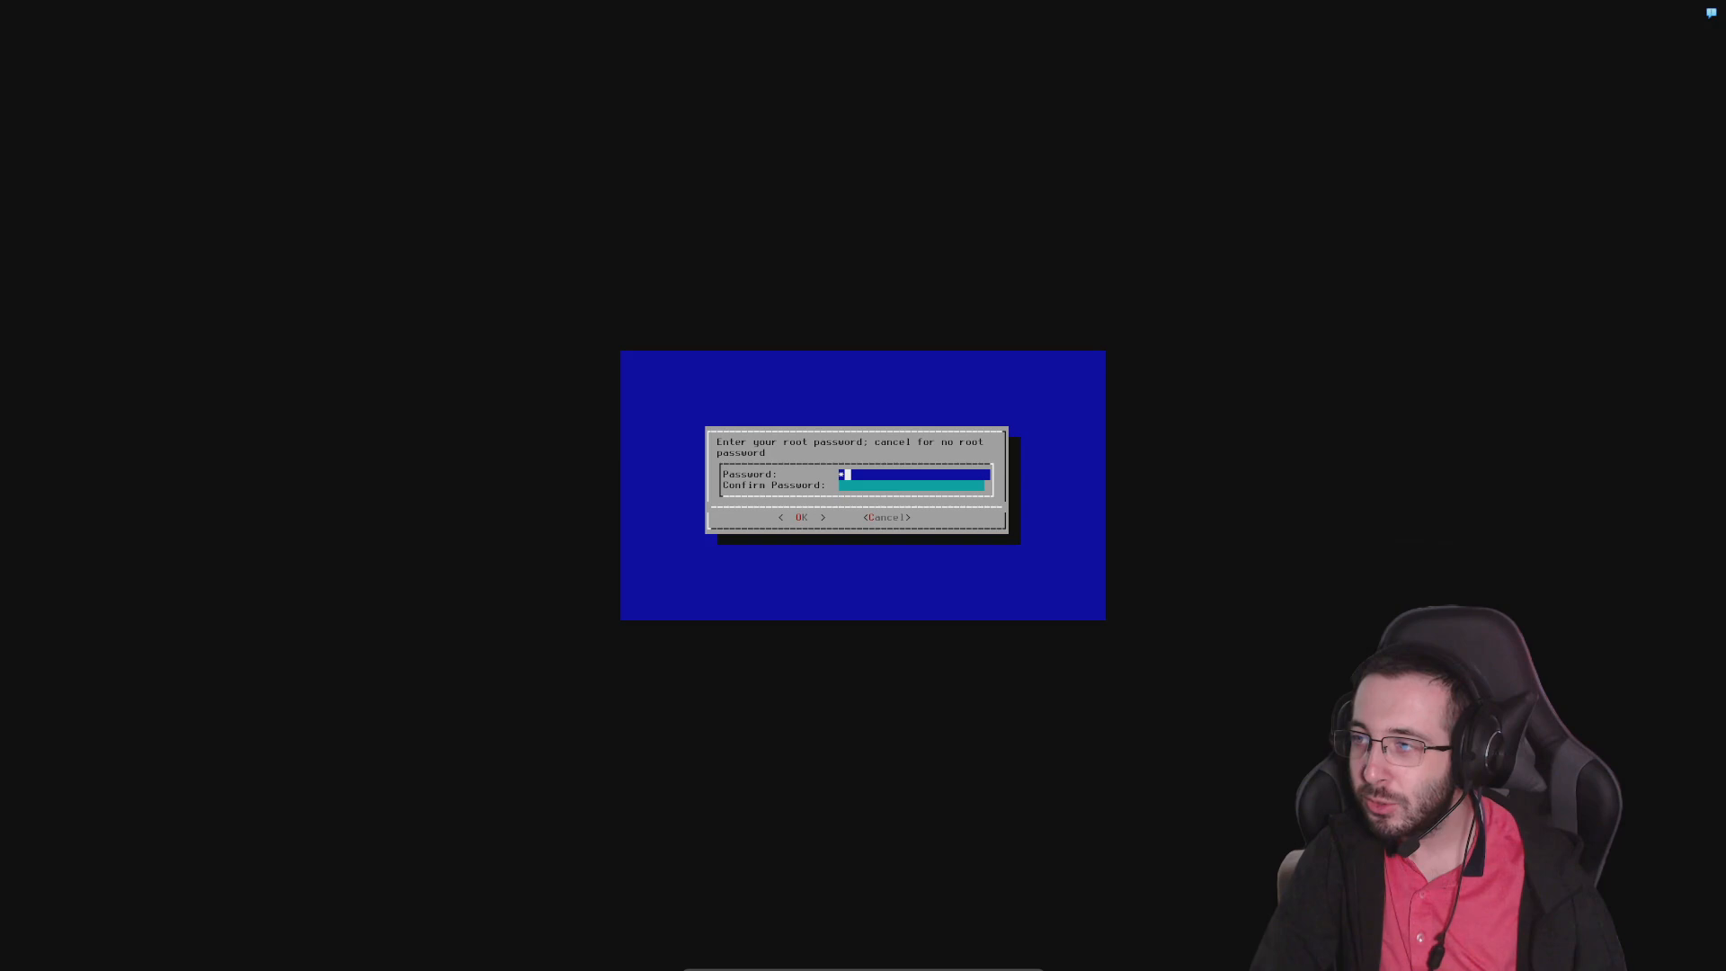
text(*)
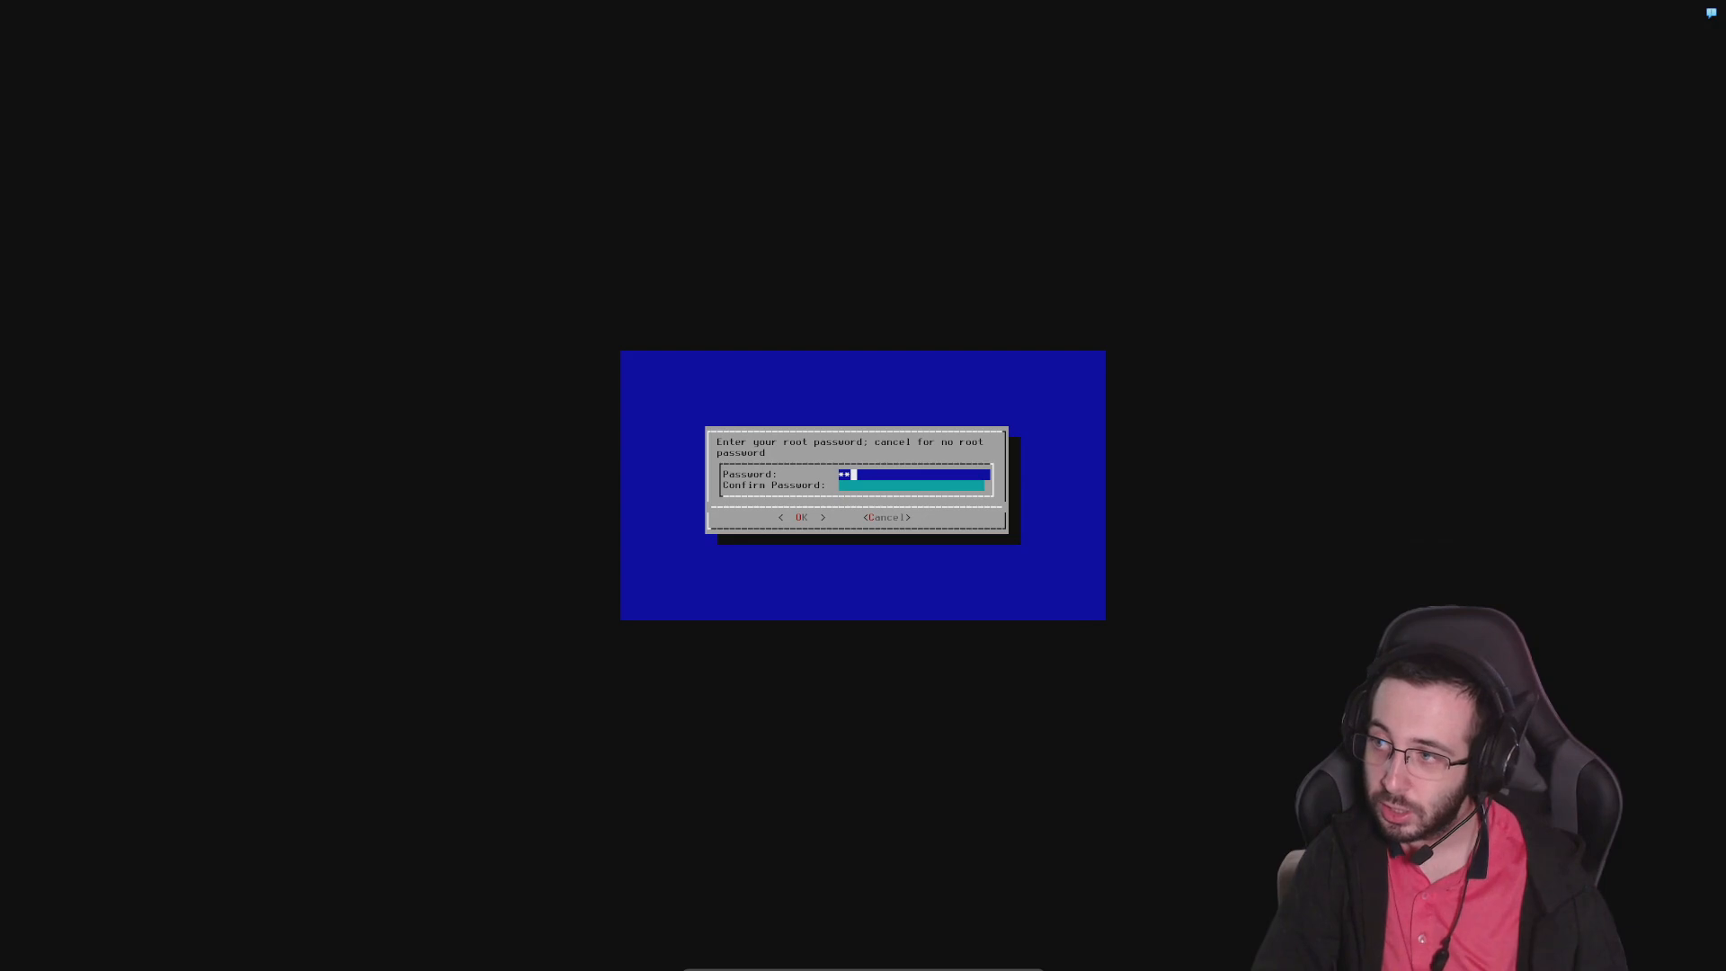
text(*************)
key(Down)
text(********)
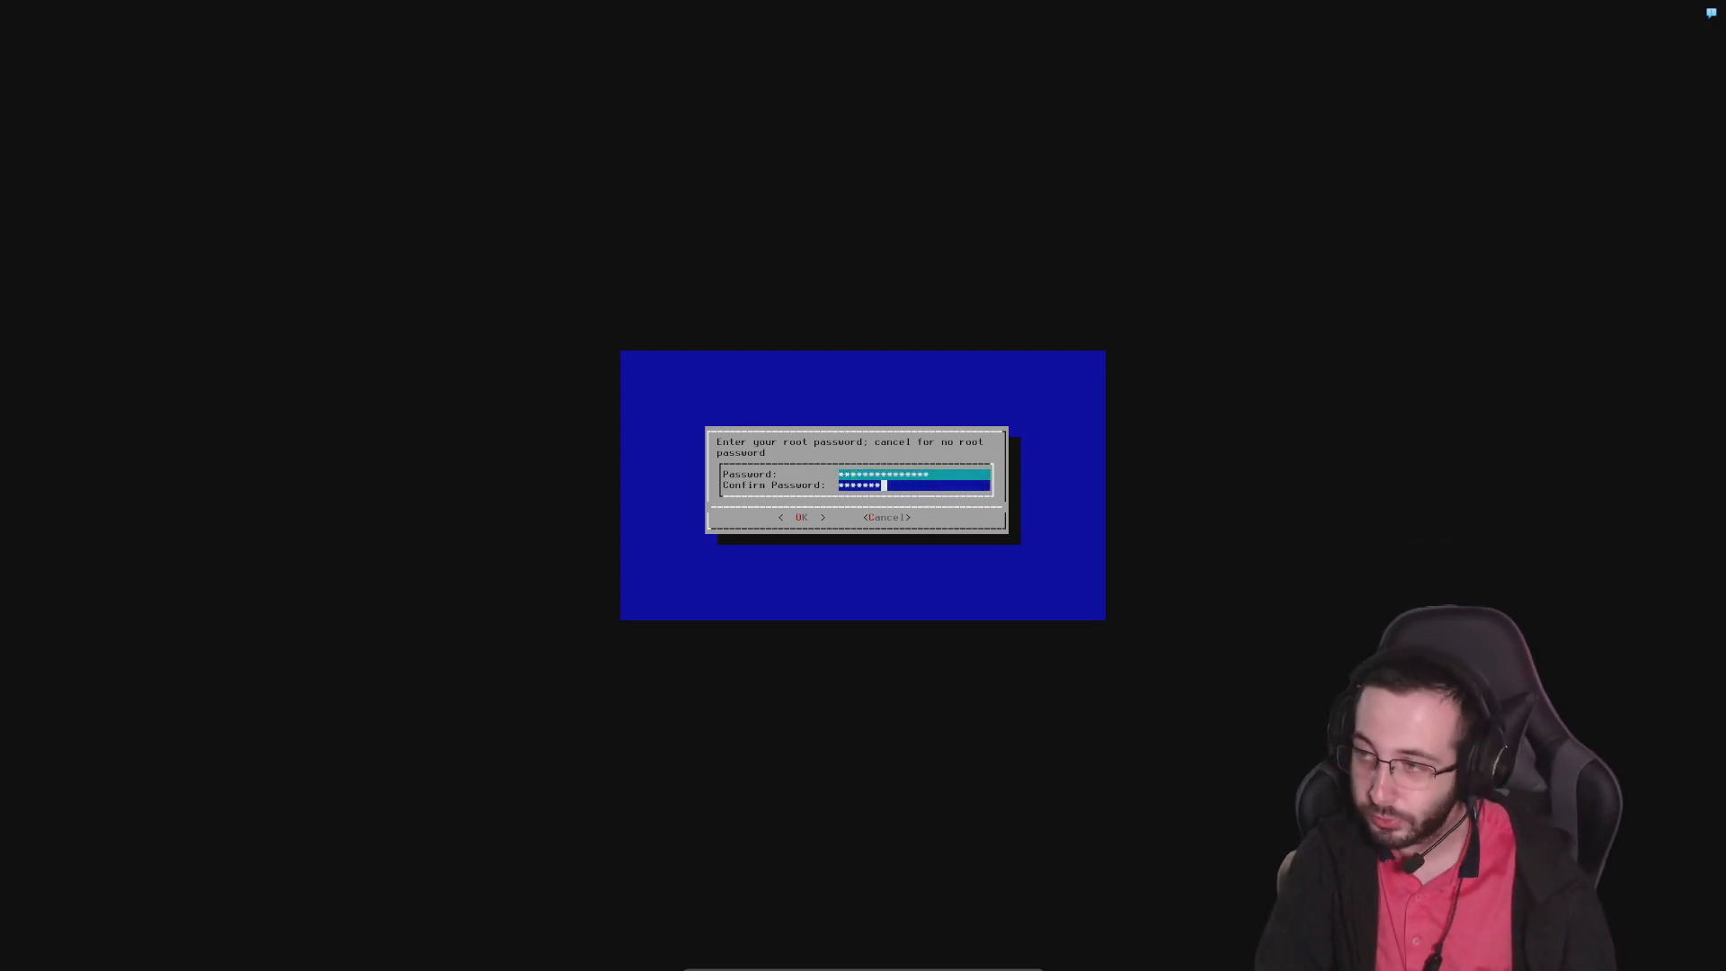
text(*******)
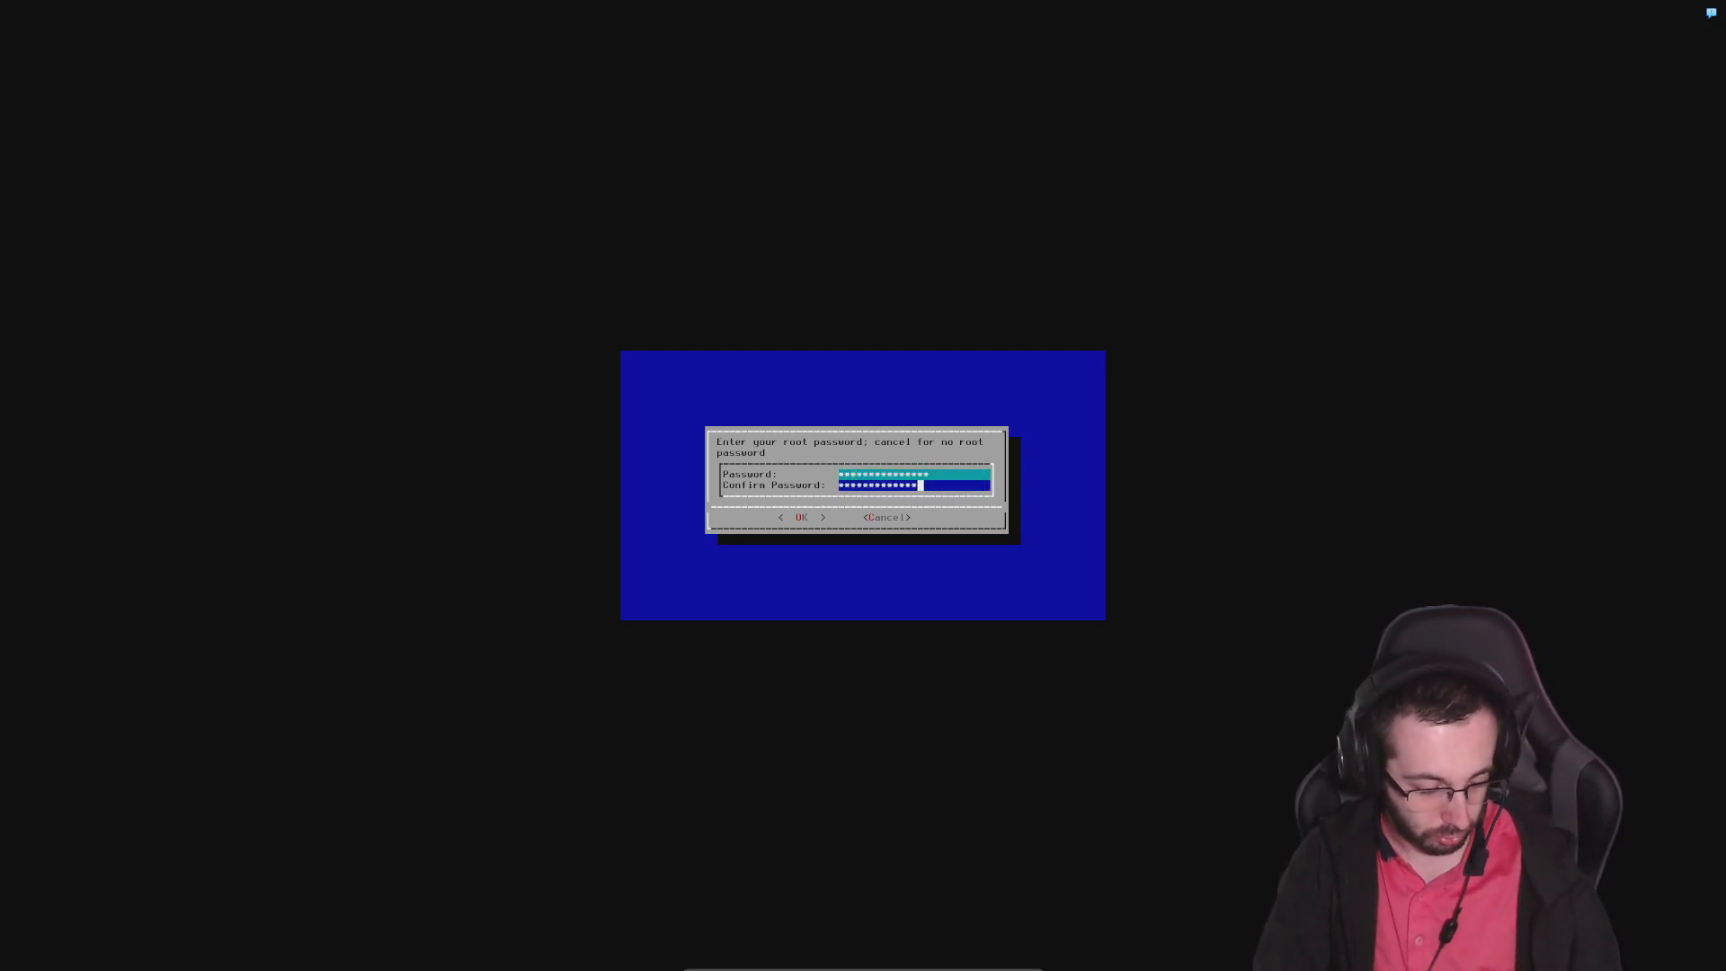
key(Tab)
key(Return)
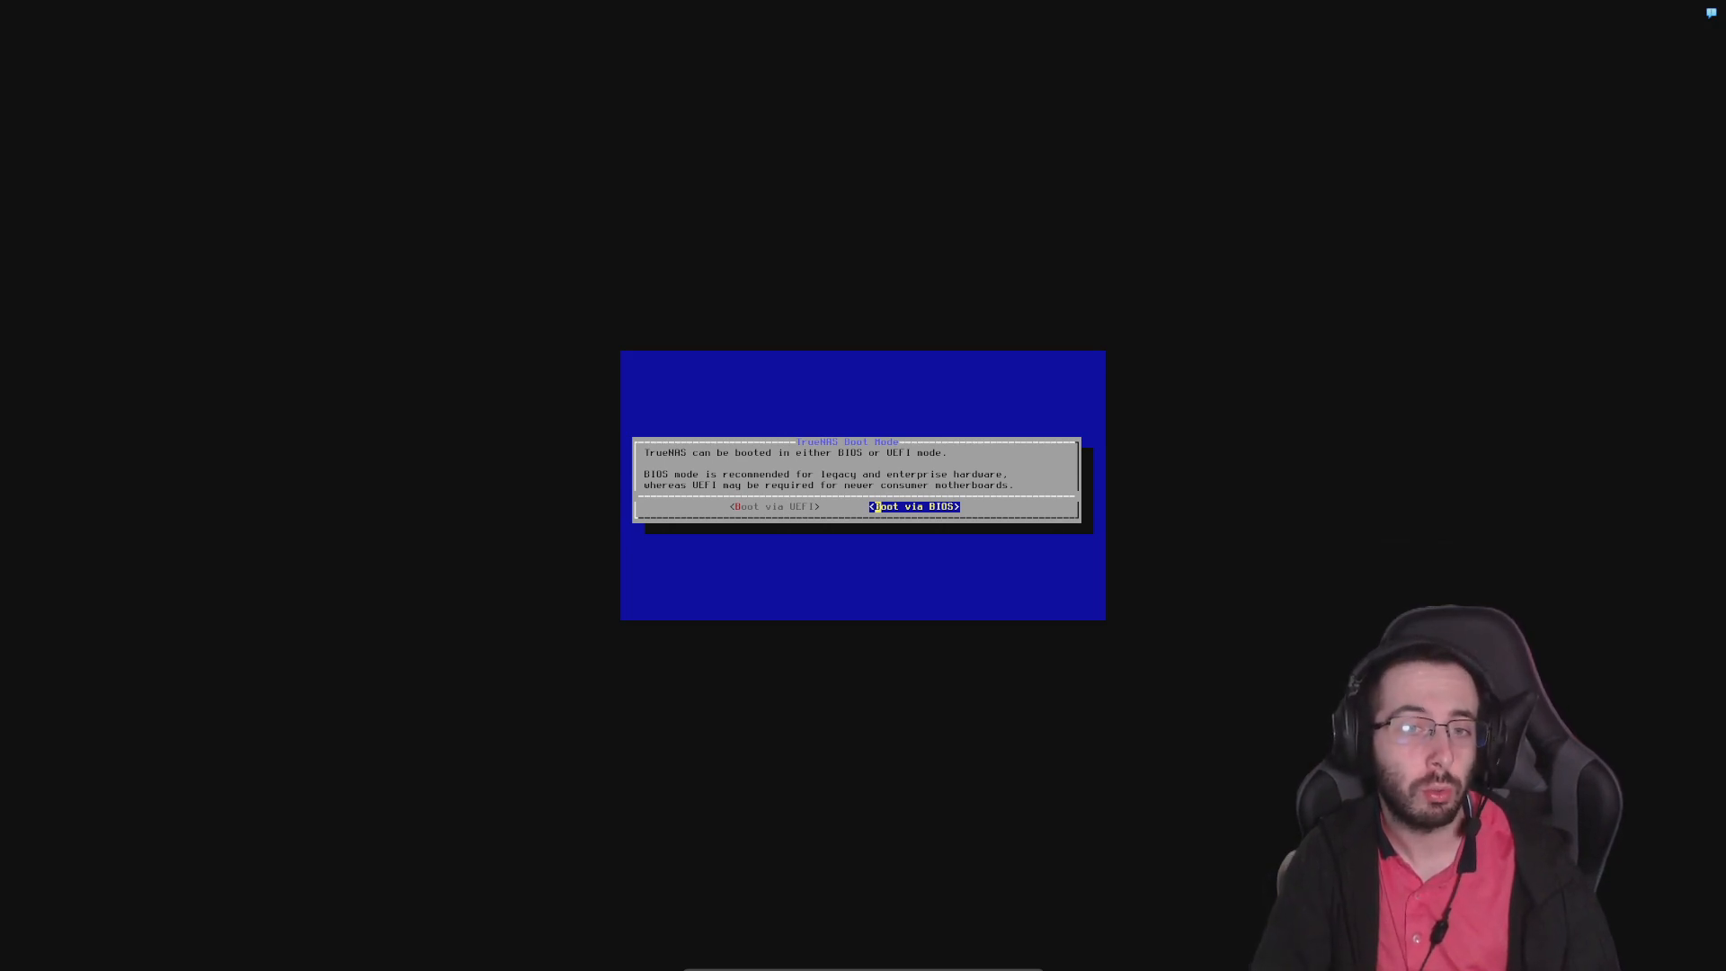
key(Return)
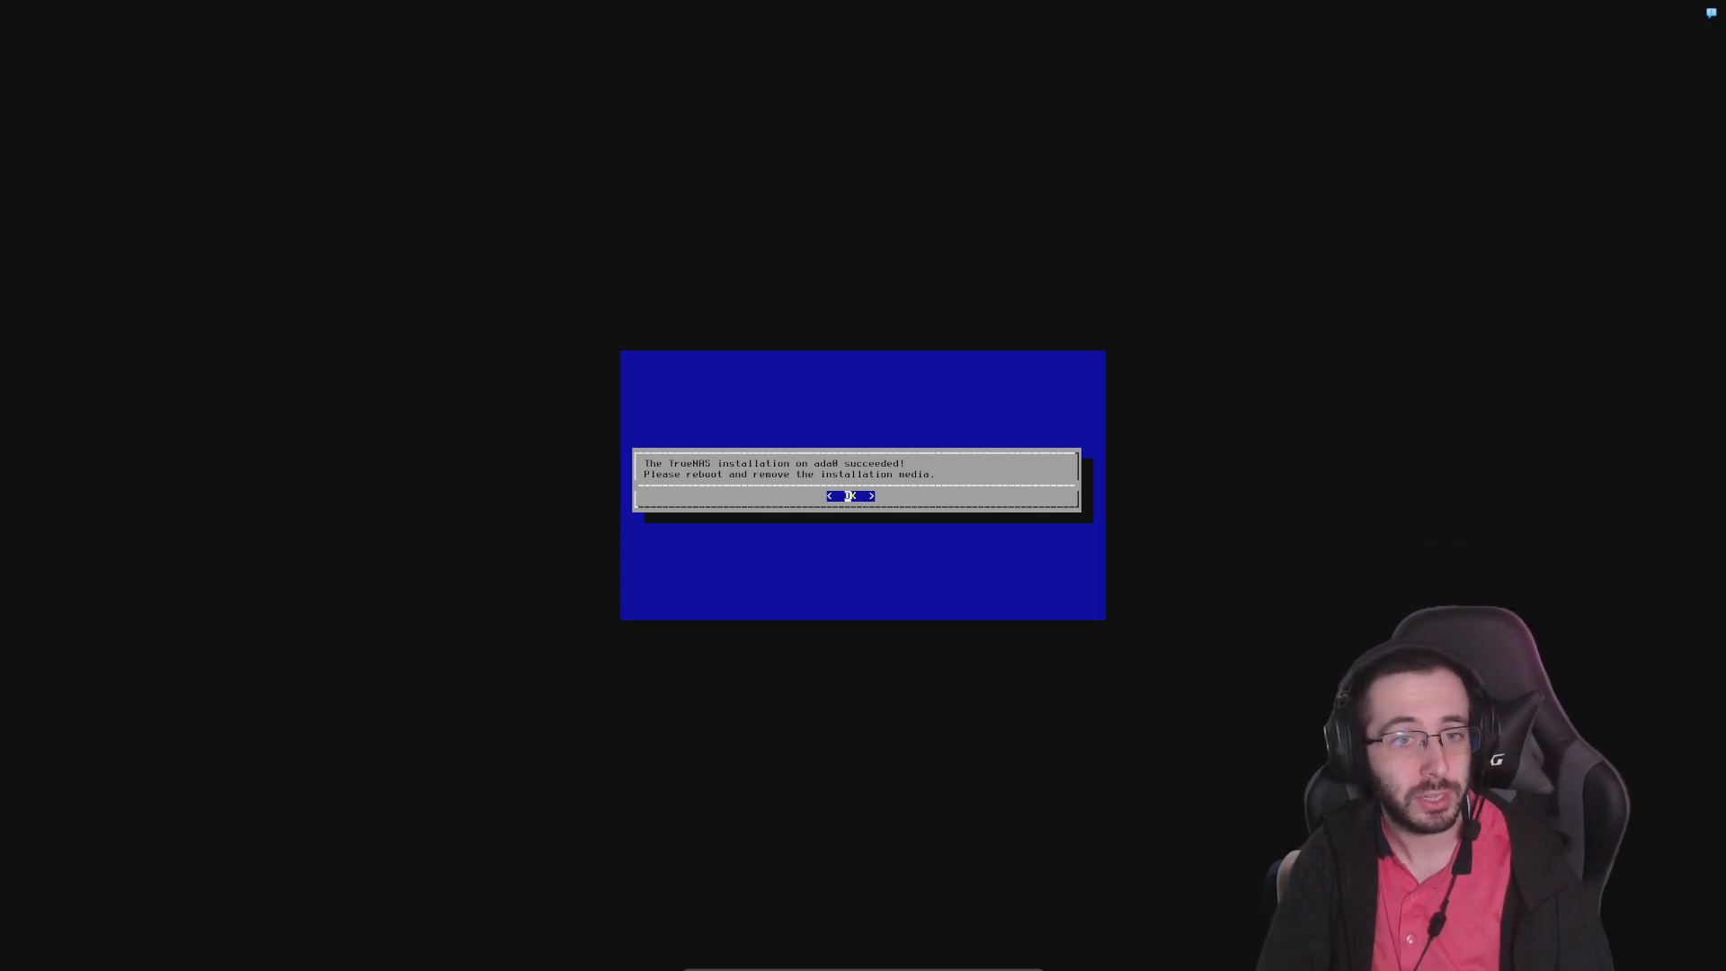
Acknowledge the finished installation and reboot the system from the console setup
key(Return)
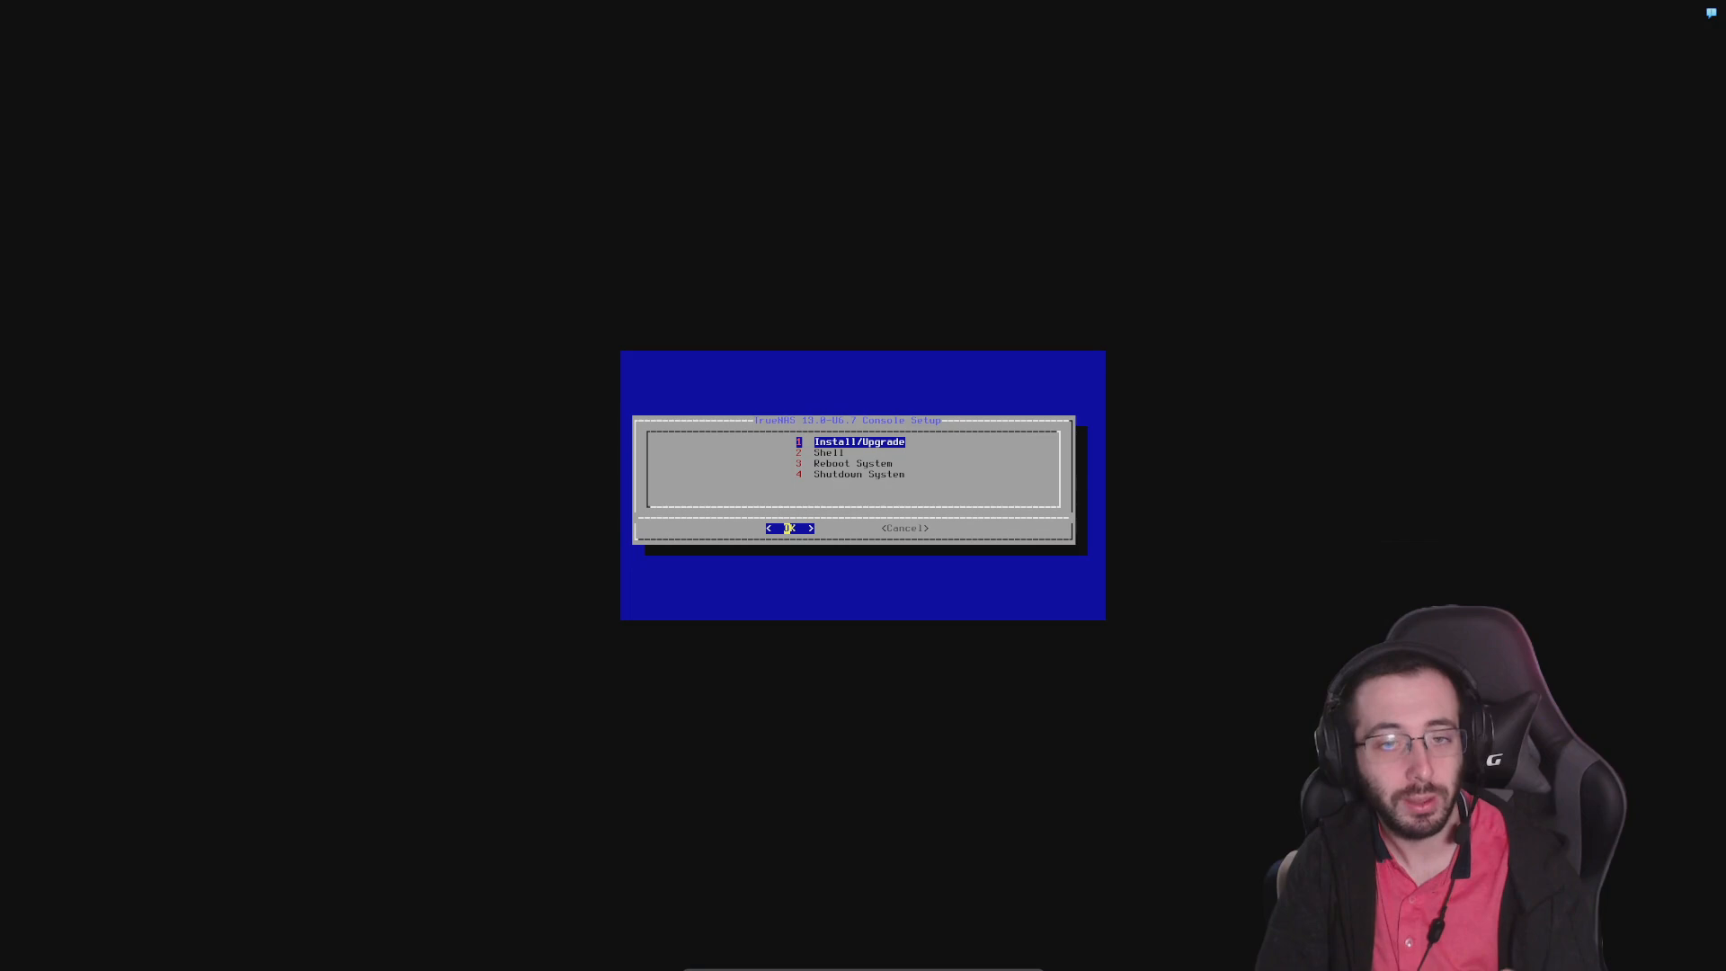
key(Down)
key(Down)
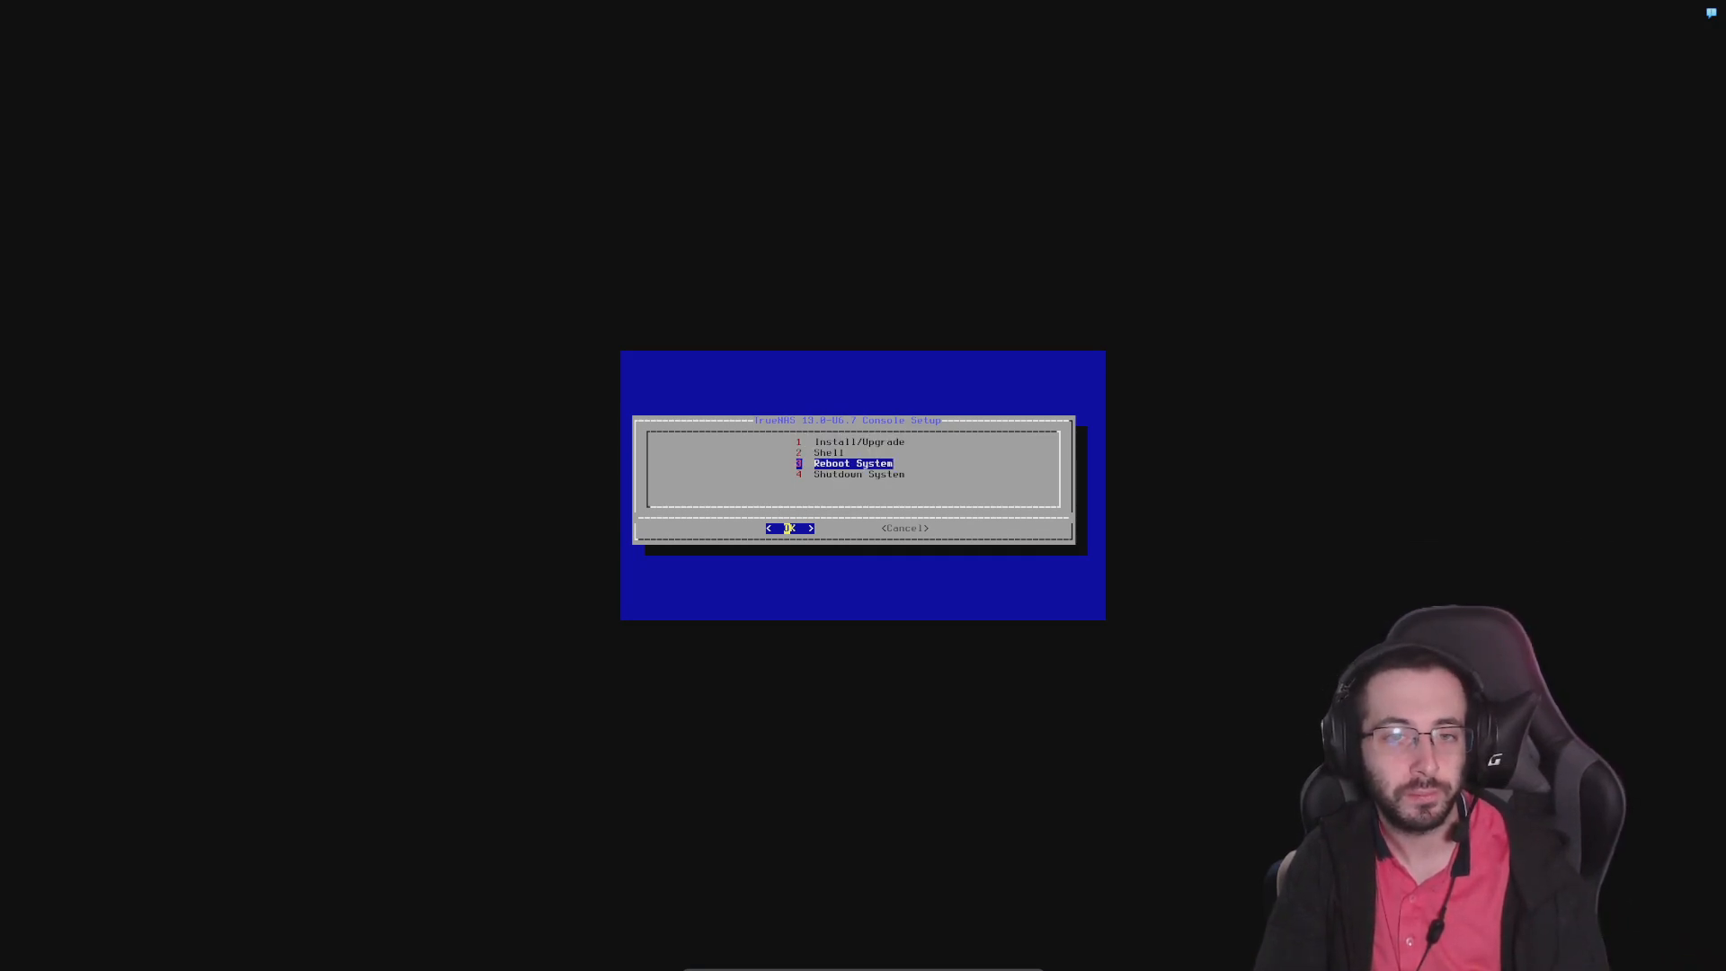
key(Return)
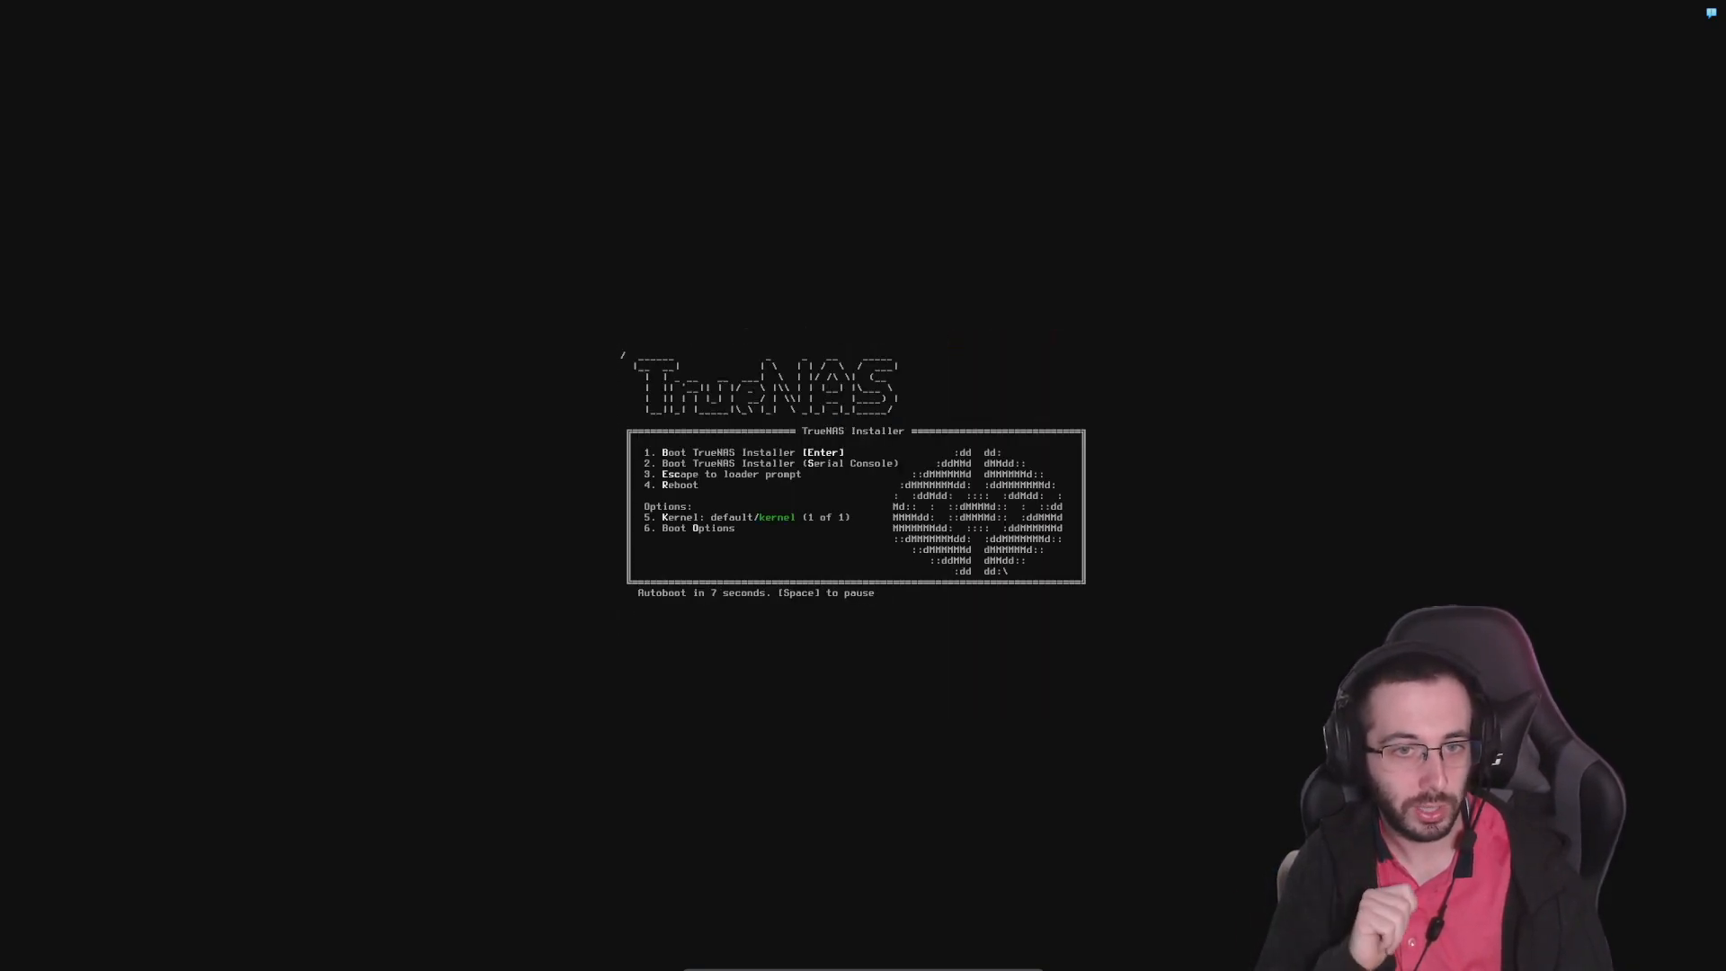
Pause the installer's automatic boot and return the virtual machine to windowed view
key(space)
key(Control_R+f)
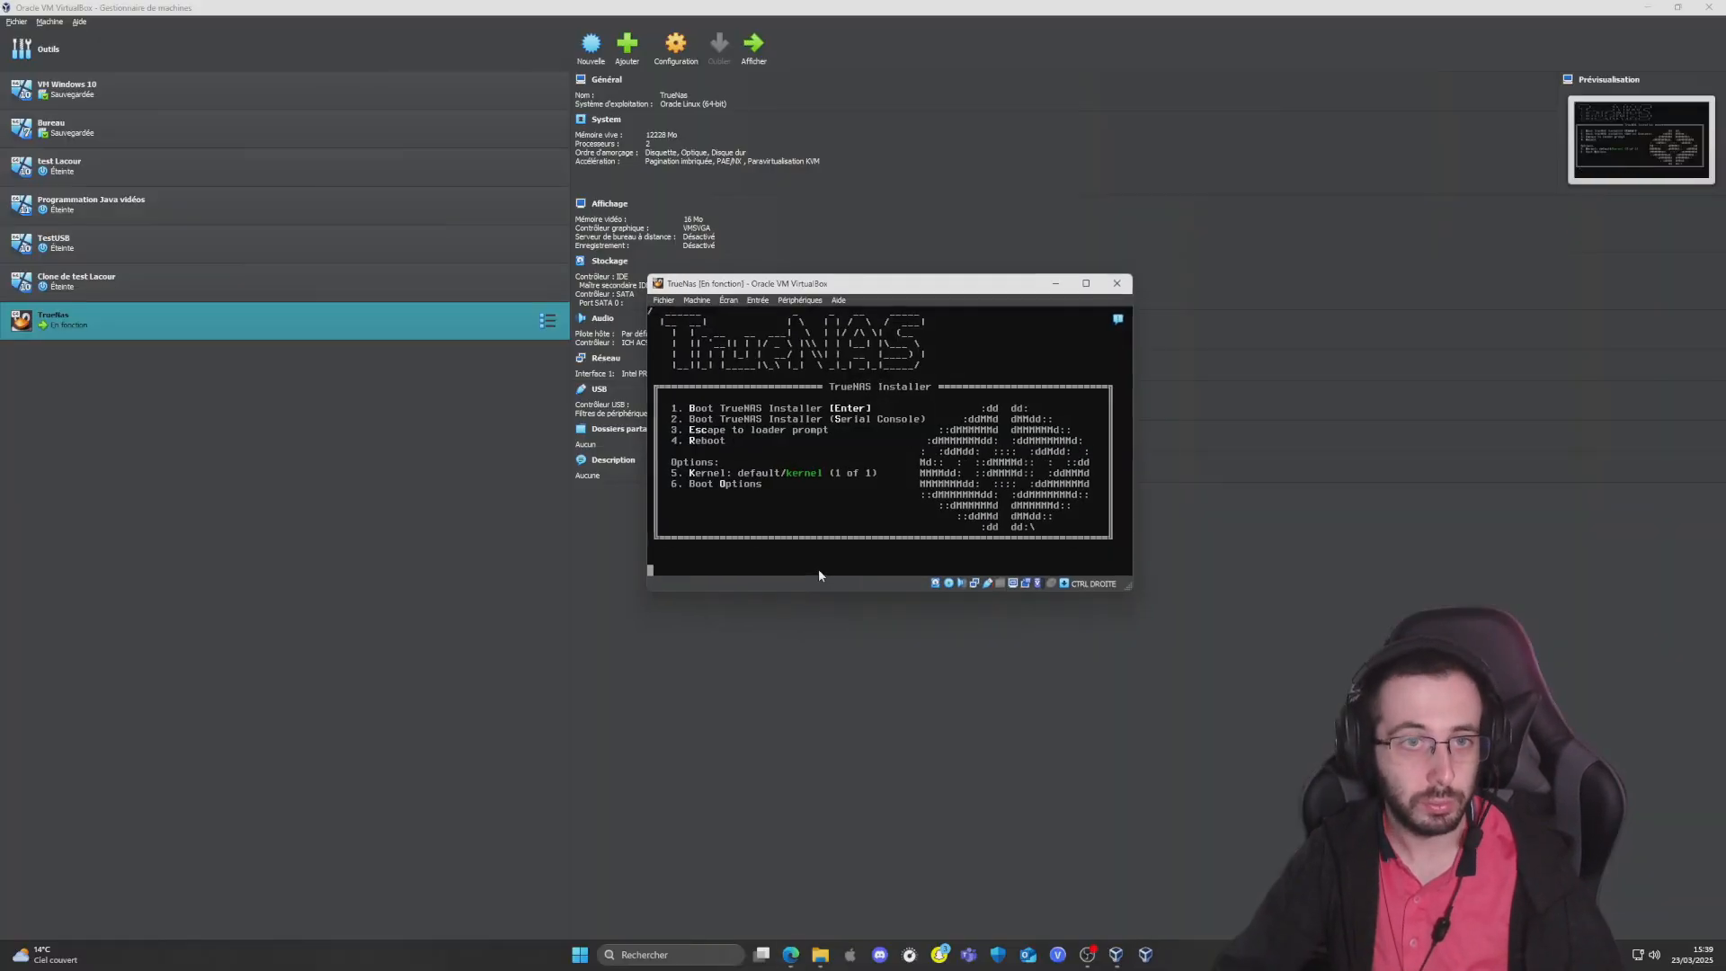
Power off the TrueNas virtual machine instead of saving its state
click(1117, 283)
click(854, 454)
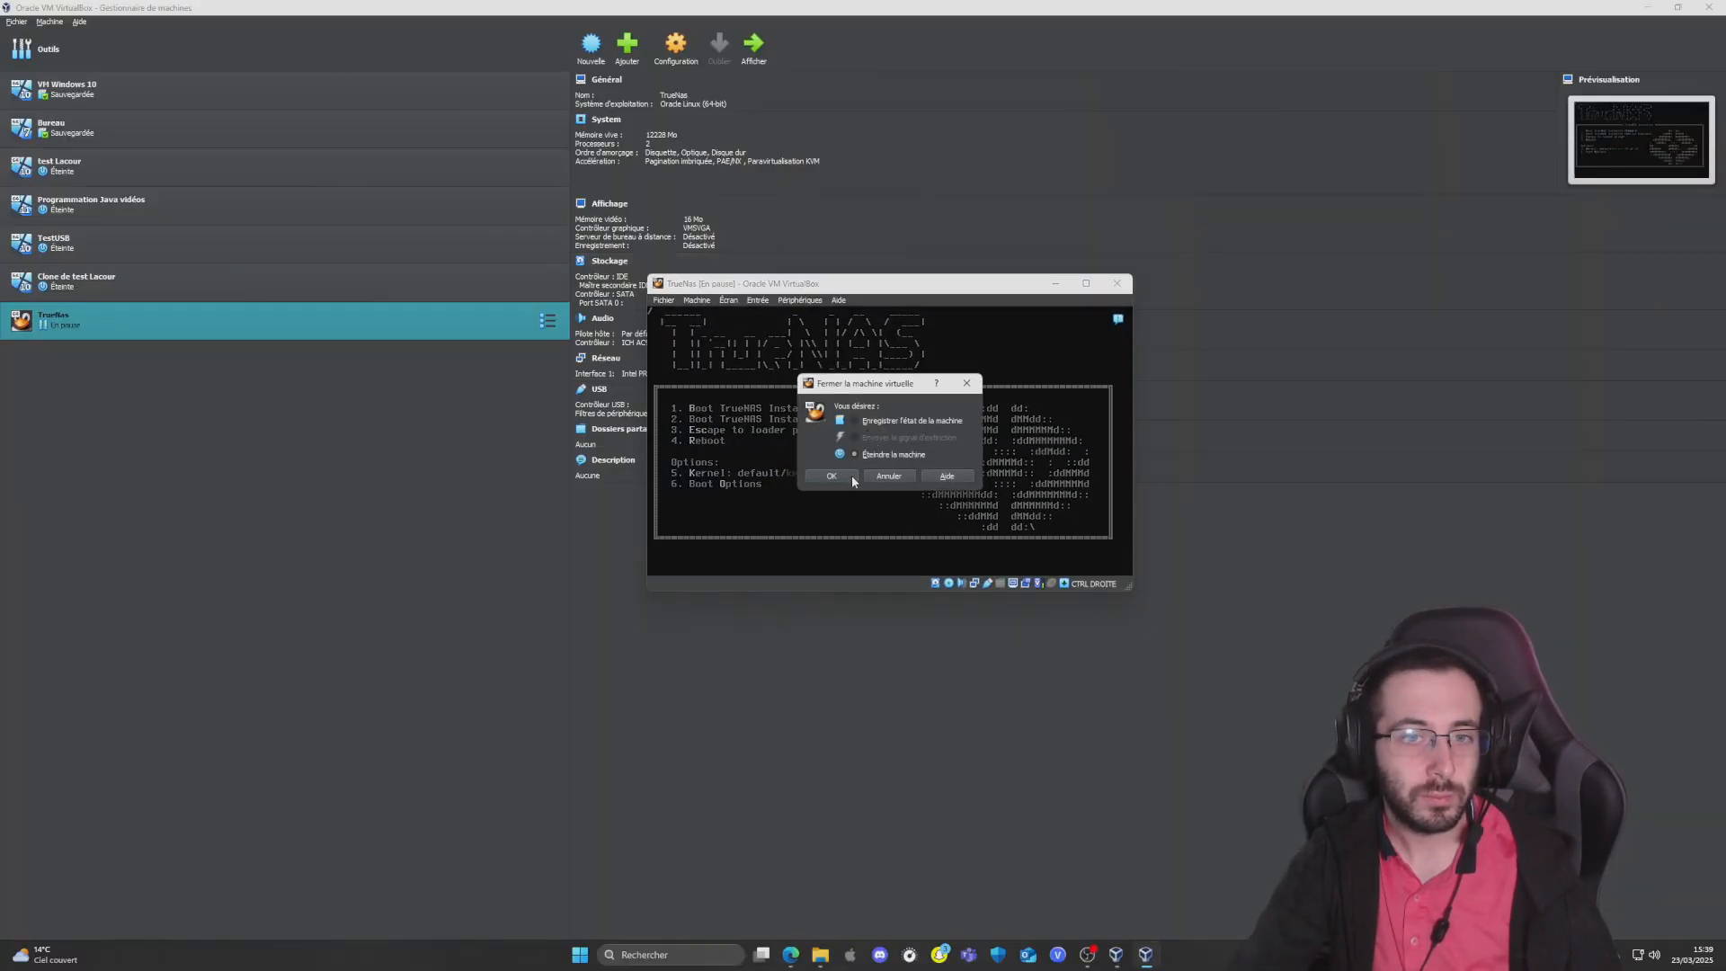
click(850, 475)
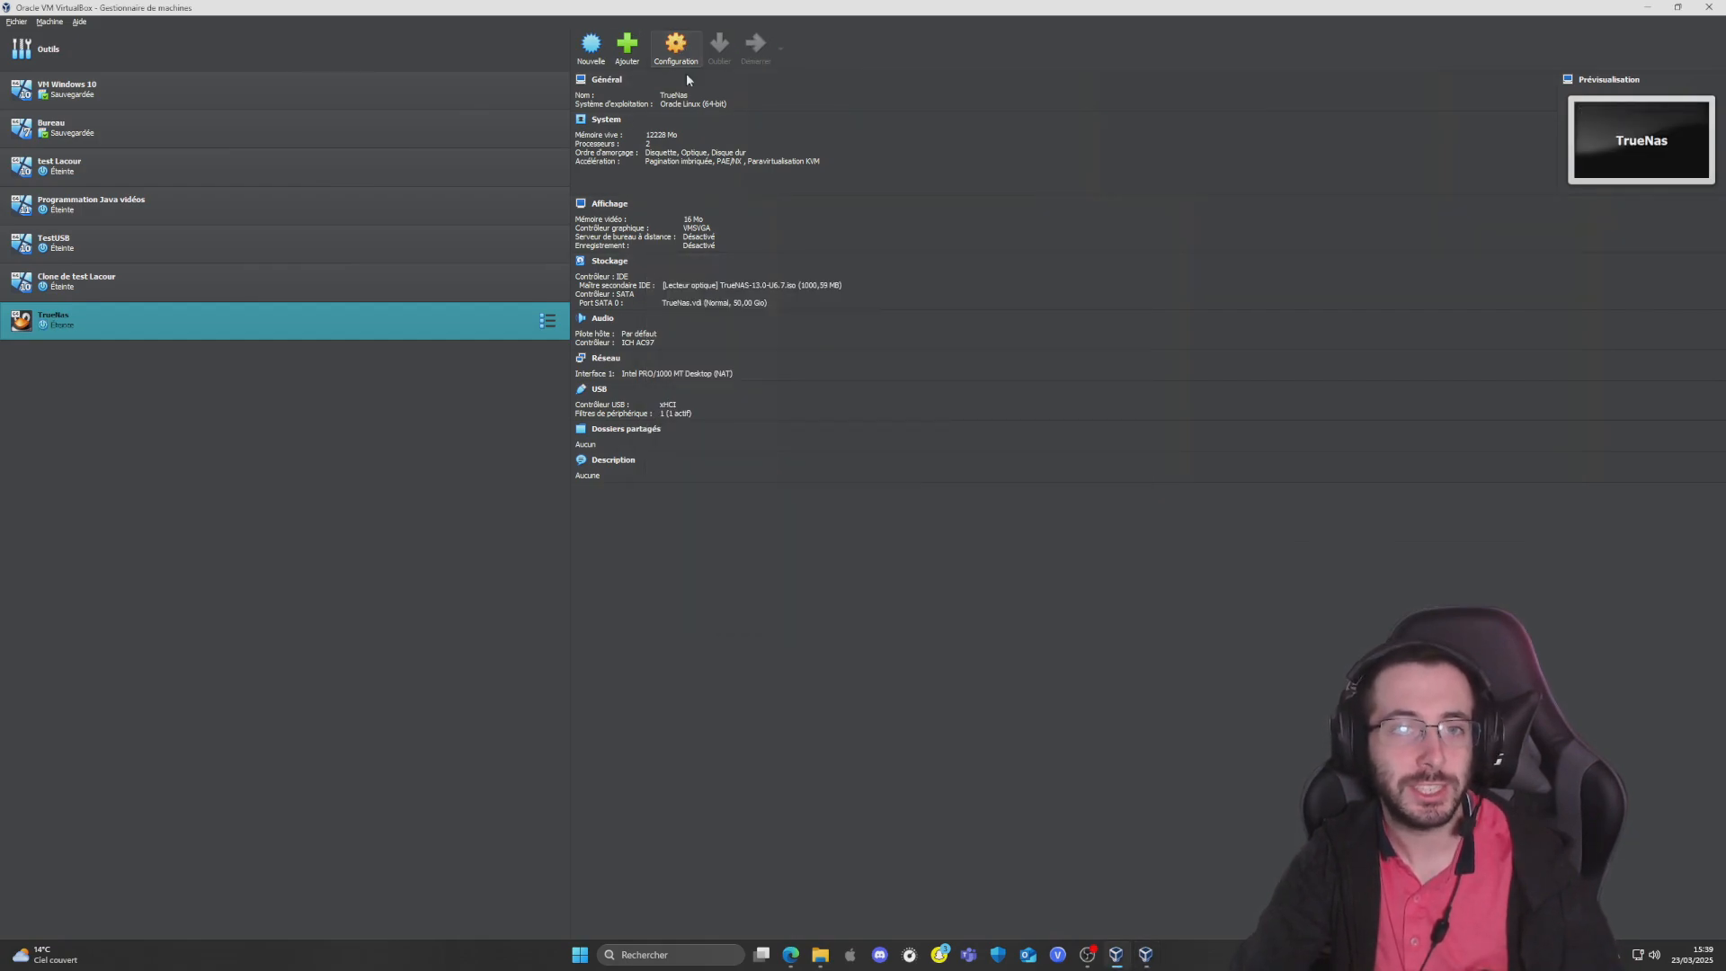
Remove the TrueNAS-13.0-U6.7.iso disc from the TrueNas machine's IDE optical drive and save the storage settings
click(679, 52)
click(681, 413)
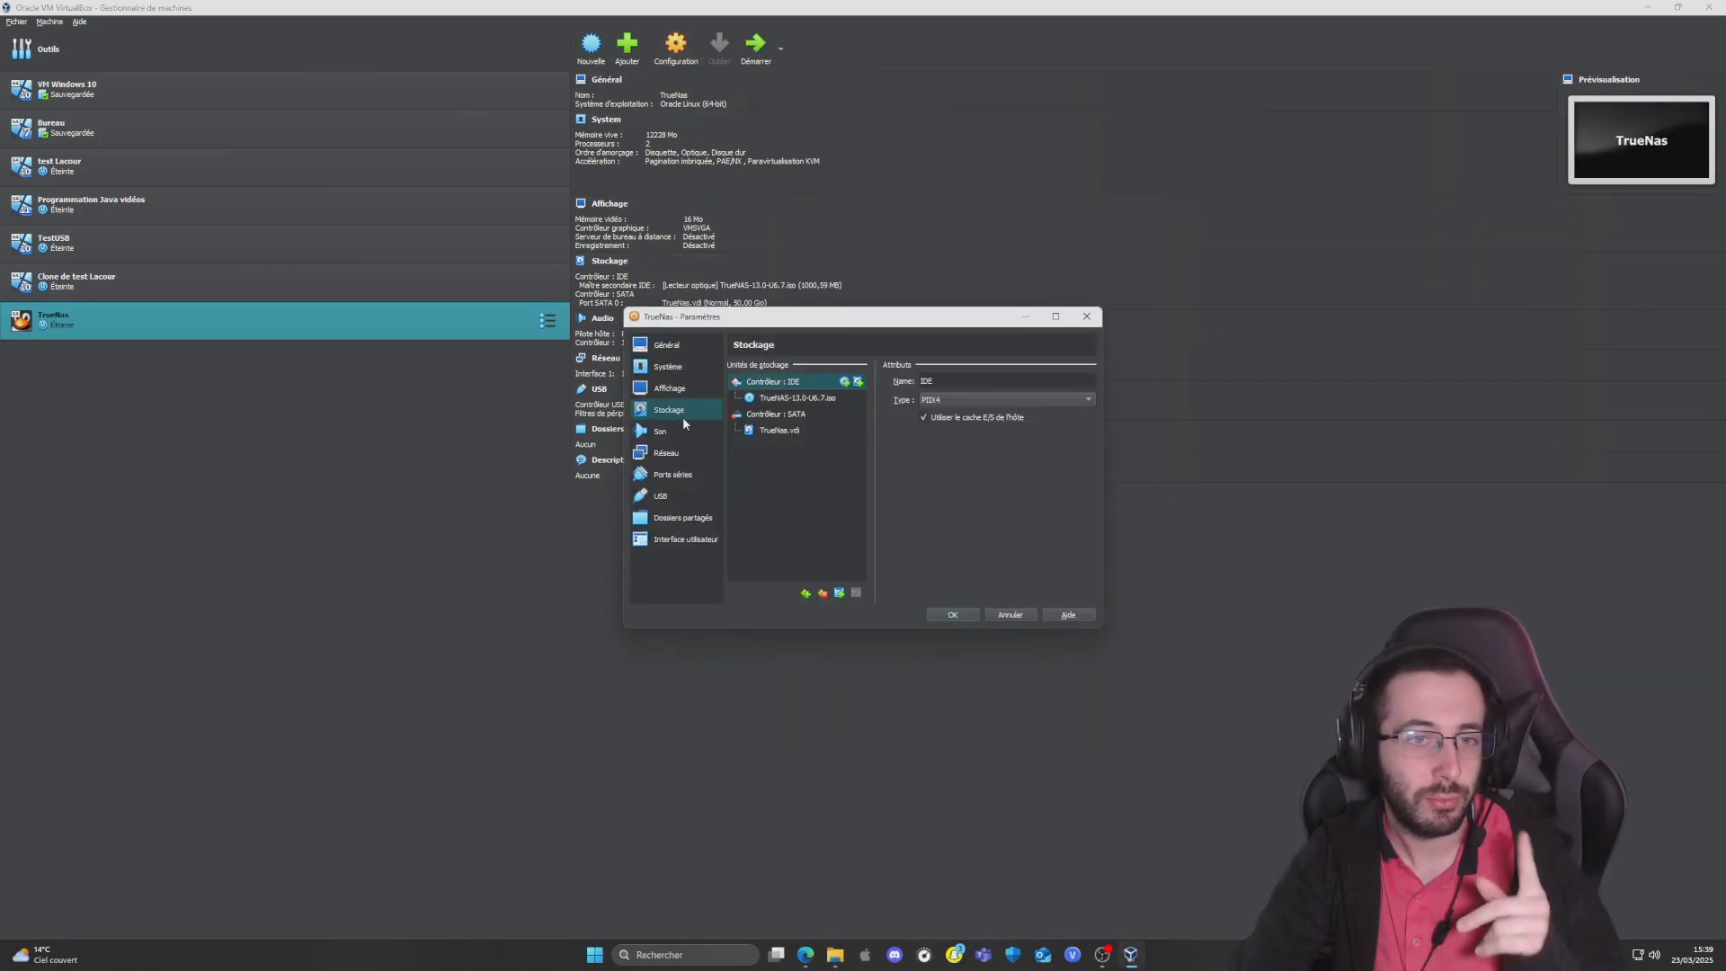
click(779, 431)
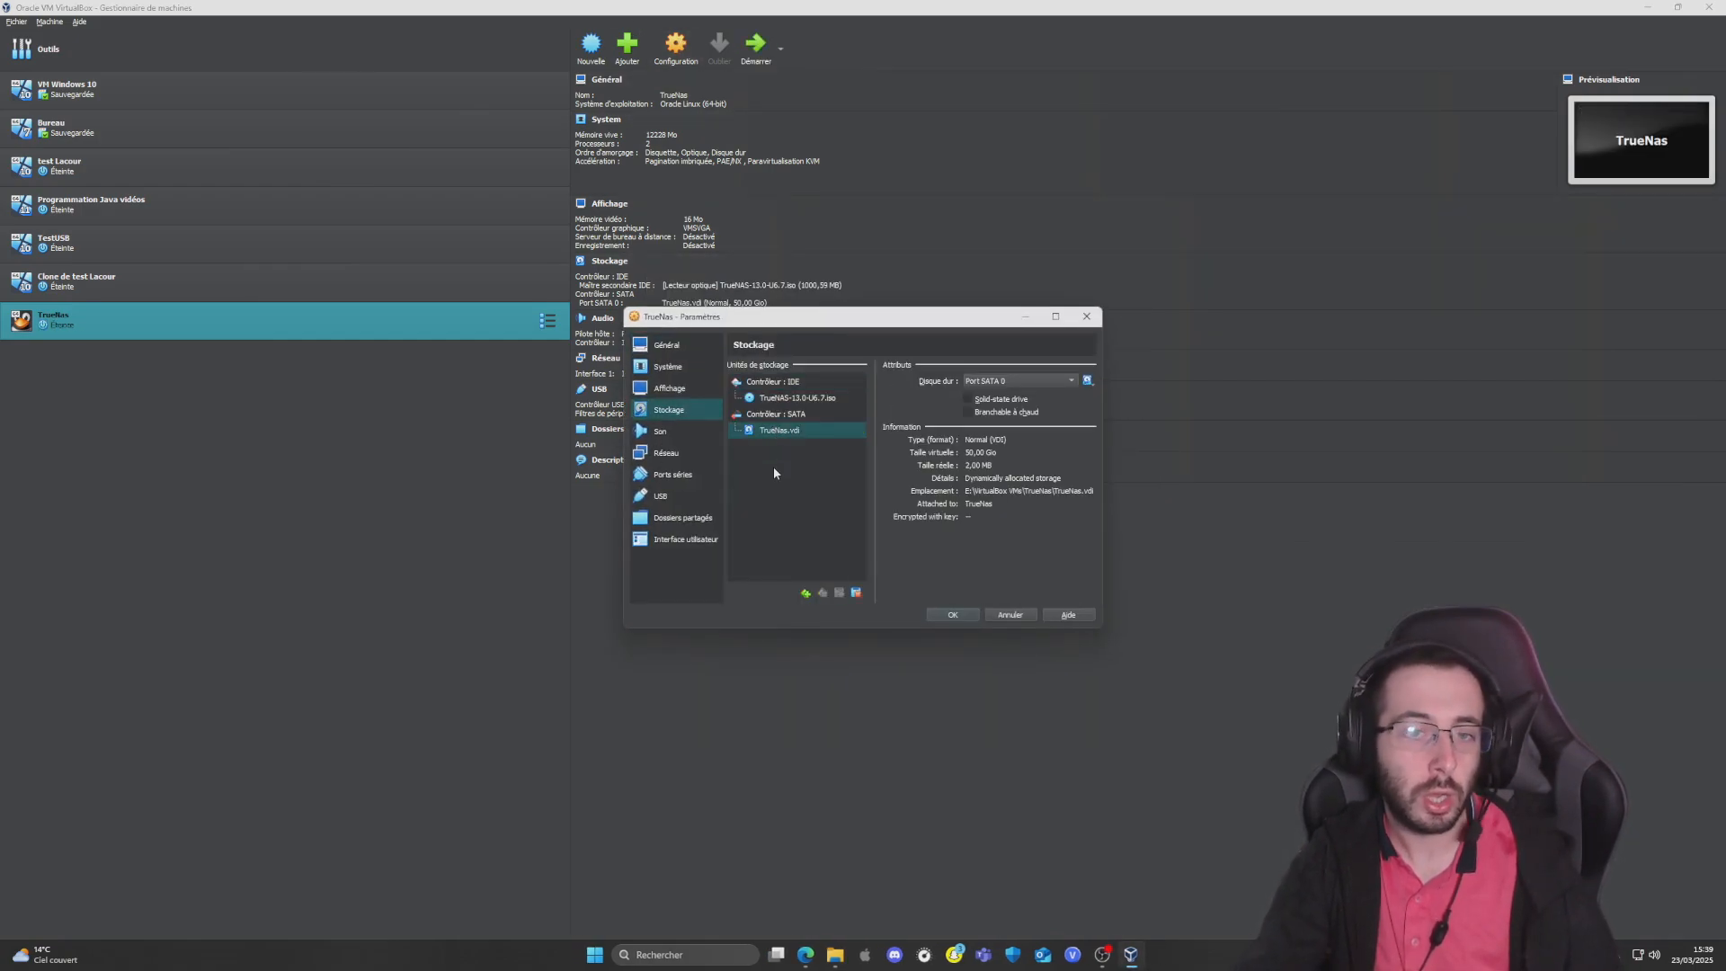
click(1089, 381)
click(1079, 545)
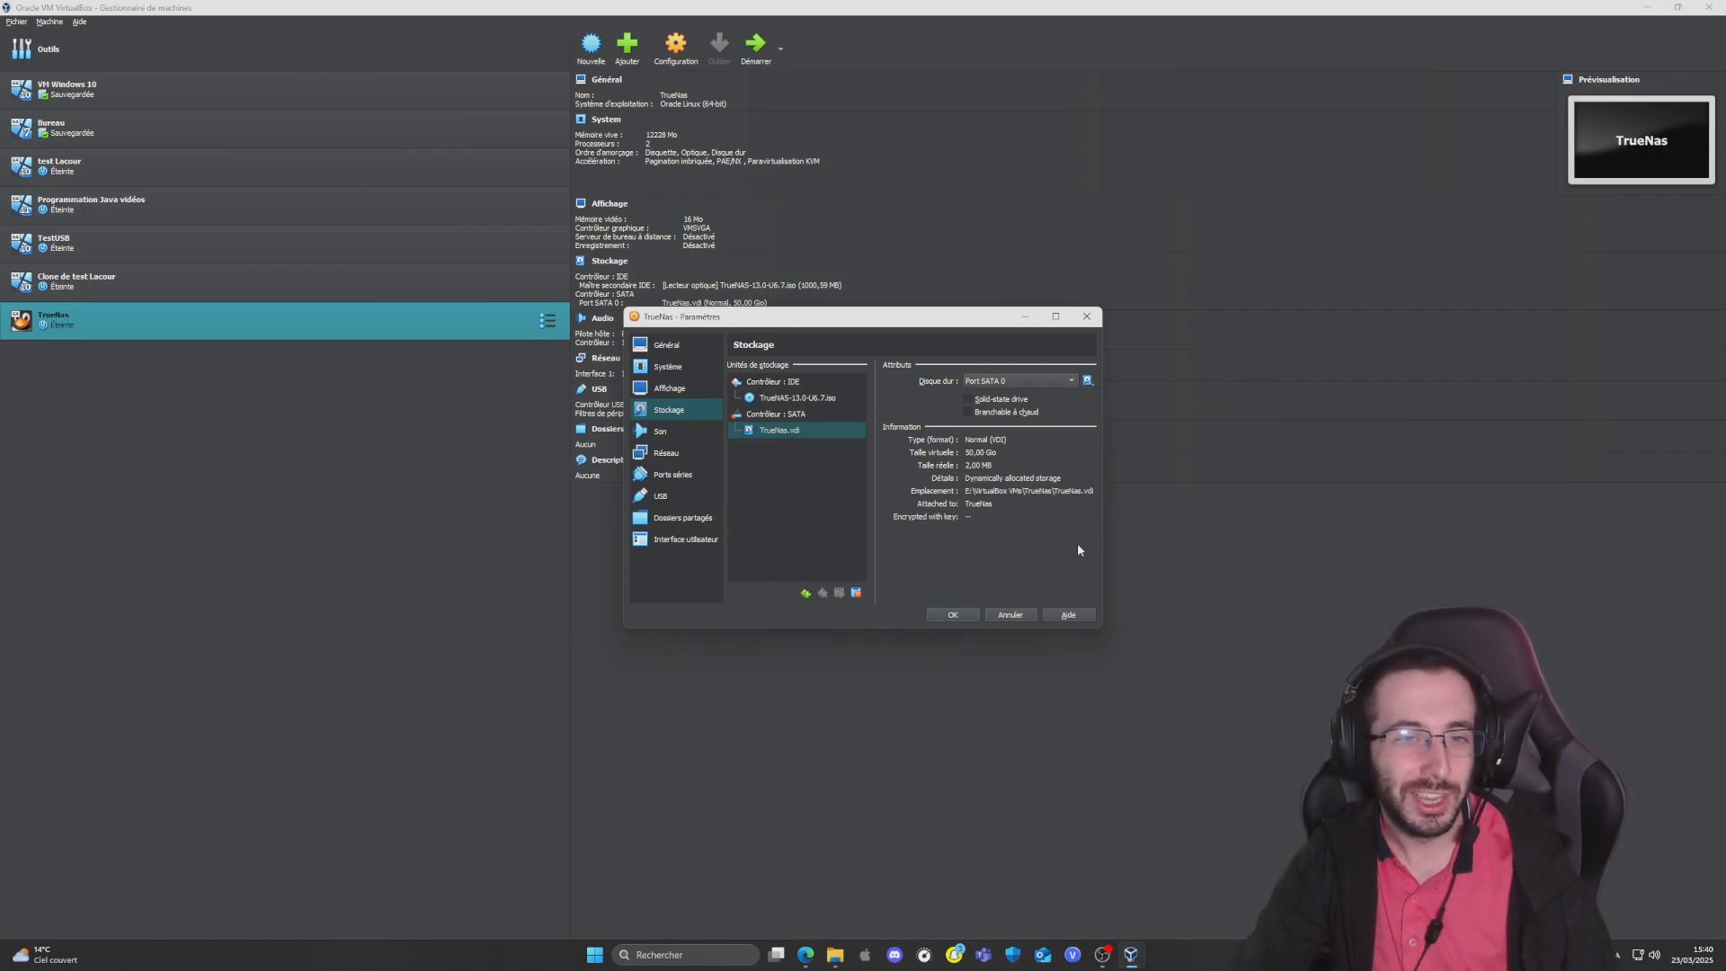
click(779, 400)
click(1089, 381)
click(1101, 457)
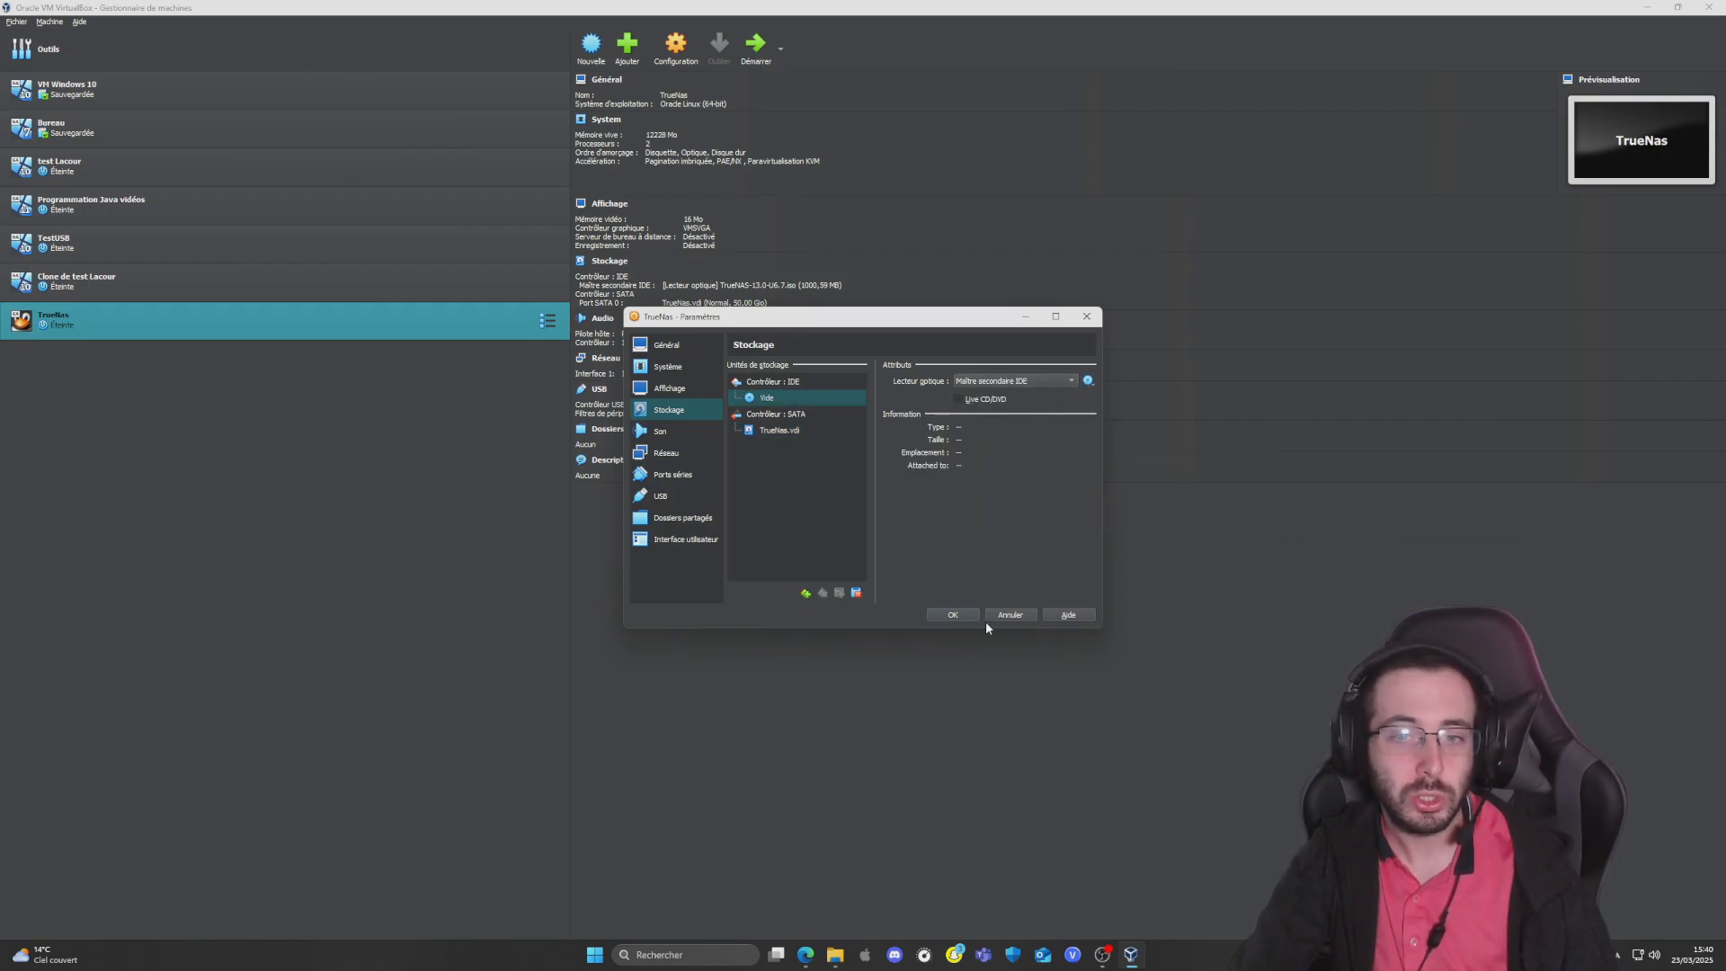
click(955, 614)
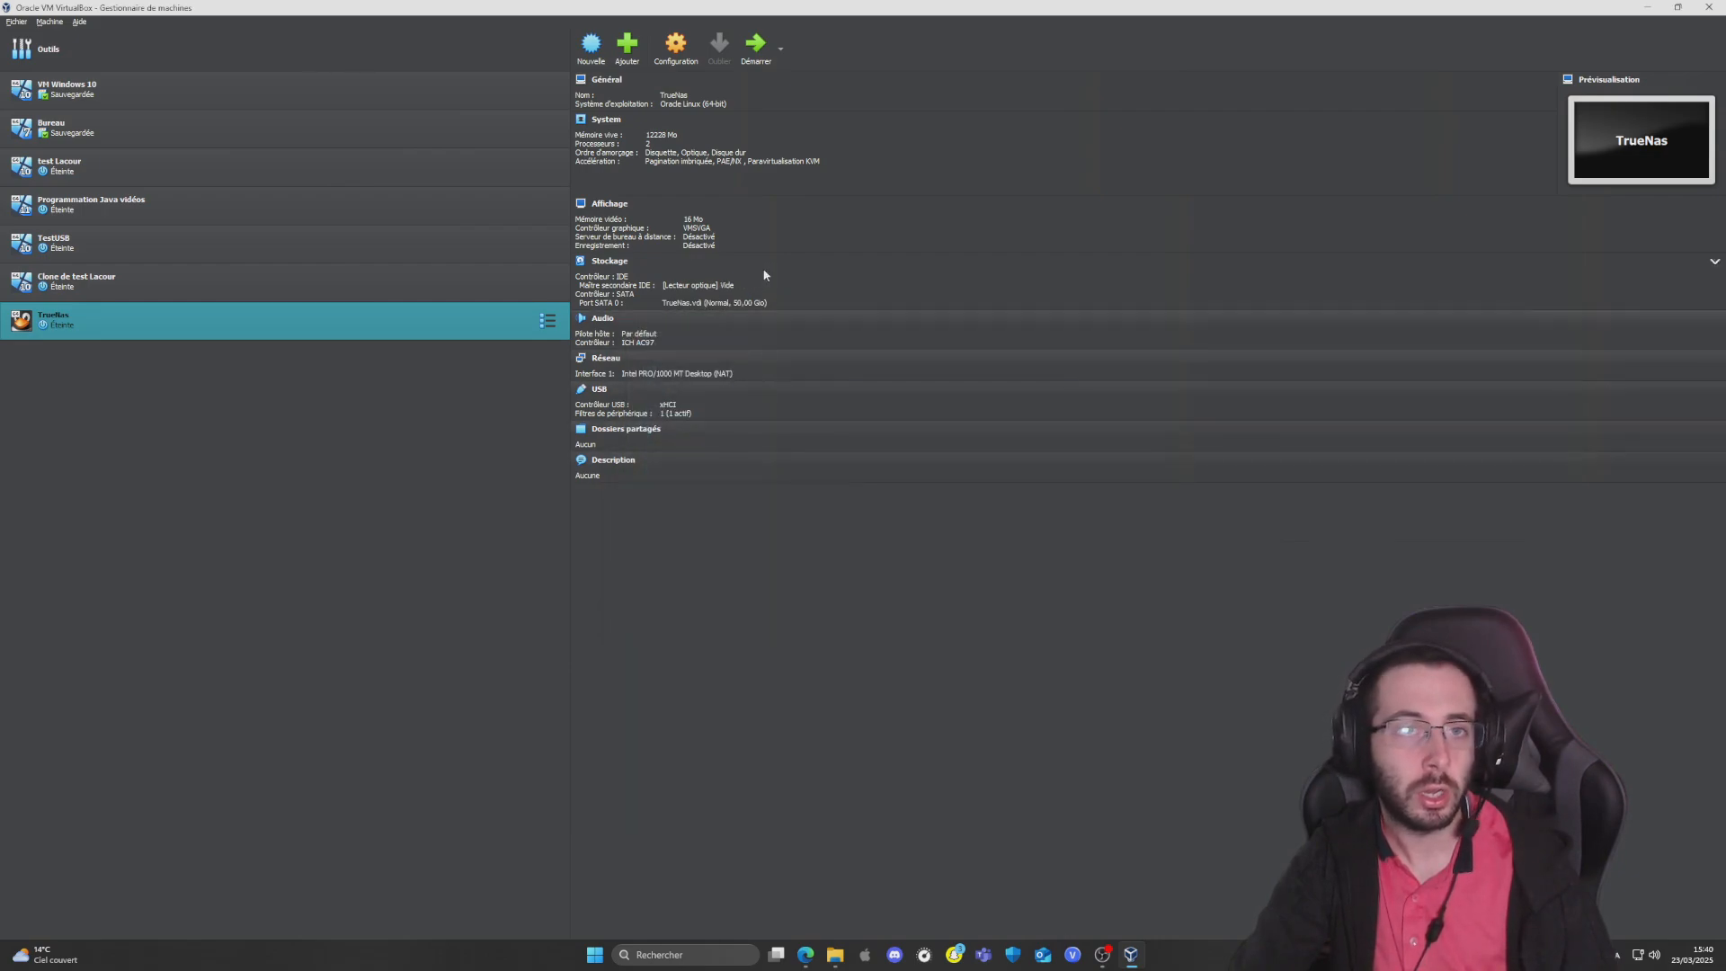
Start the TrueNas virtual machine from its hard disk and collapse the notification list
click(758, 45)
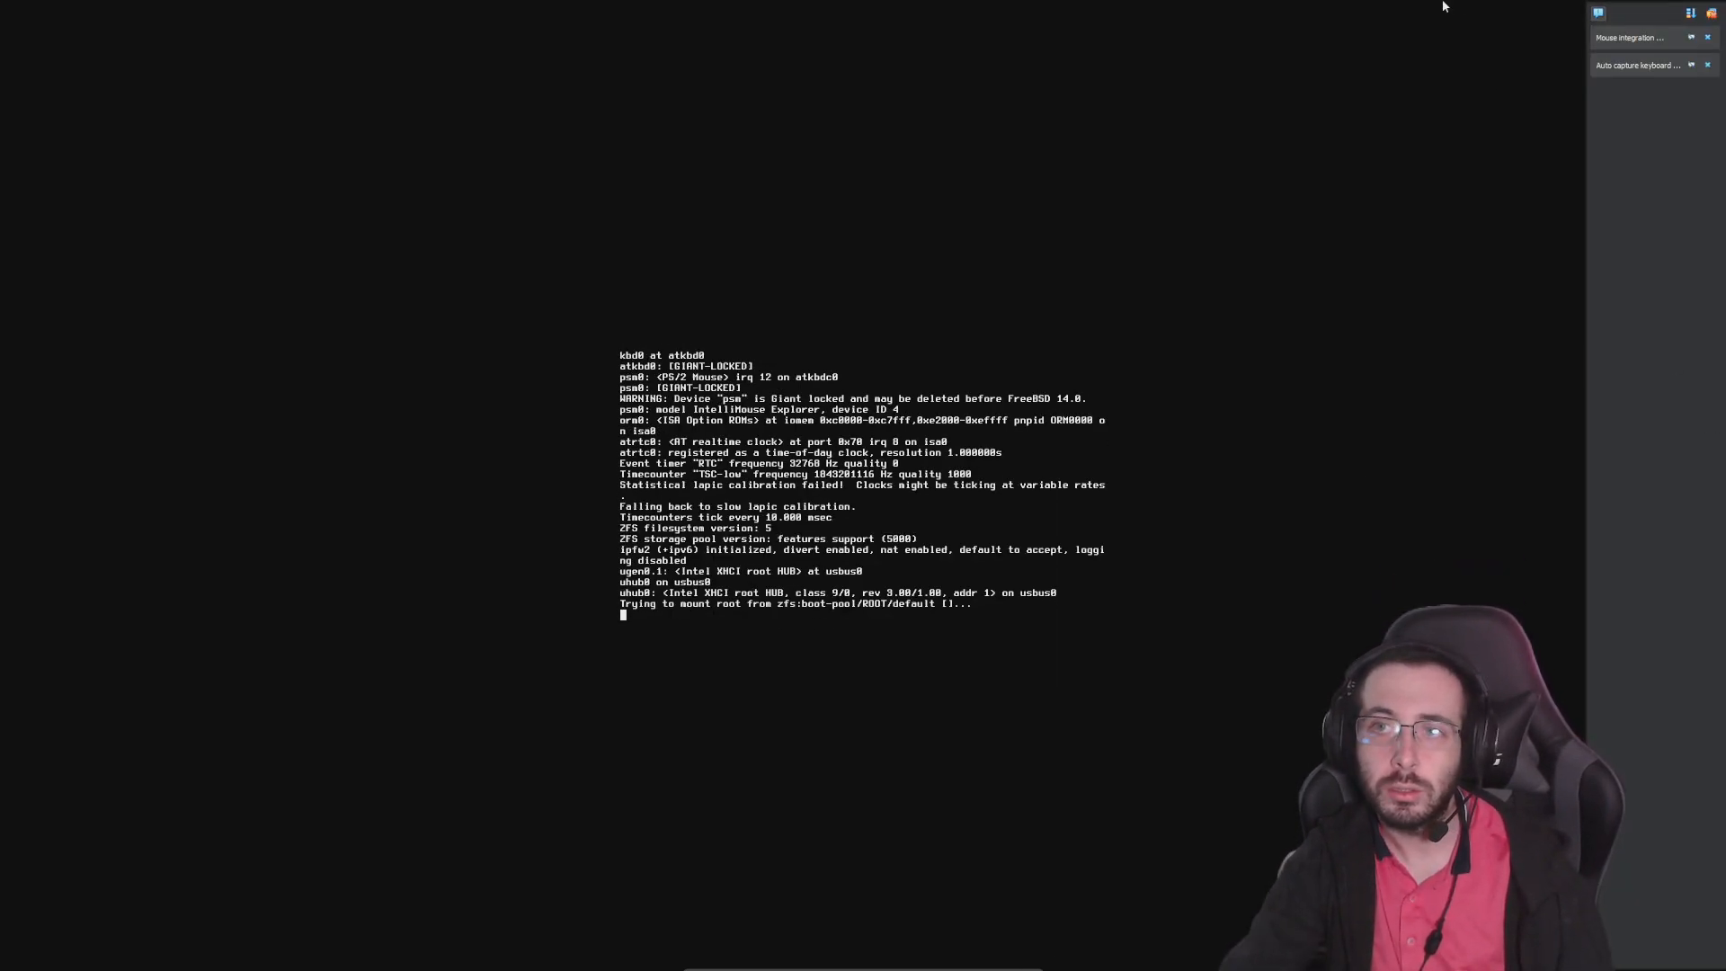
click(1598, 13)
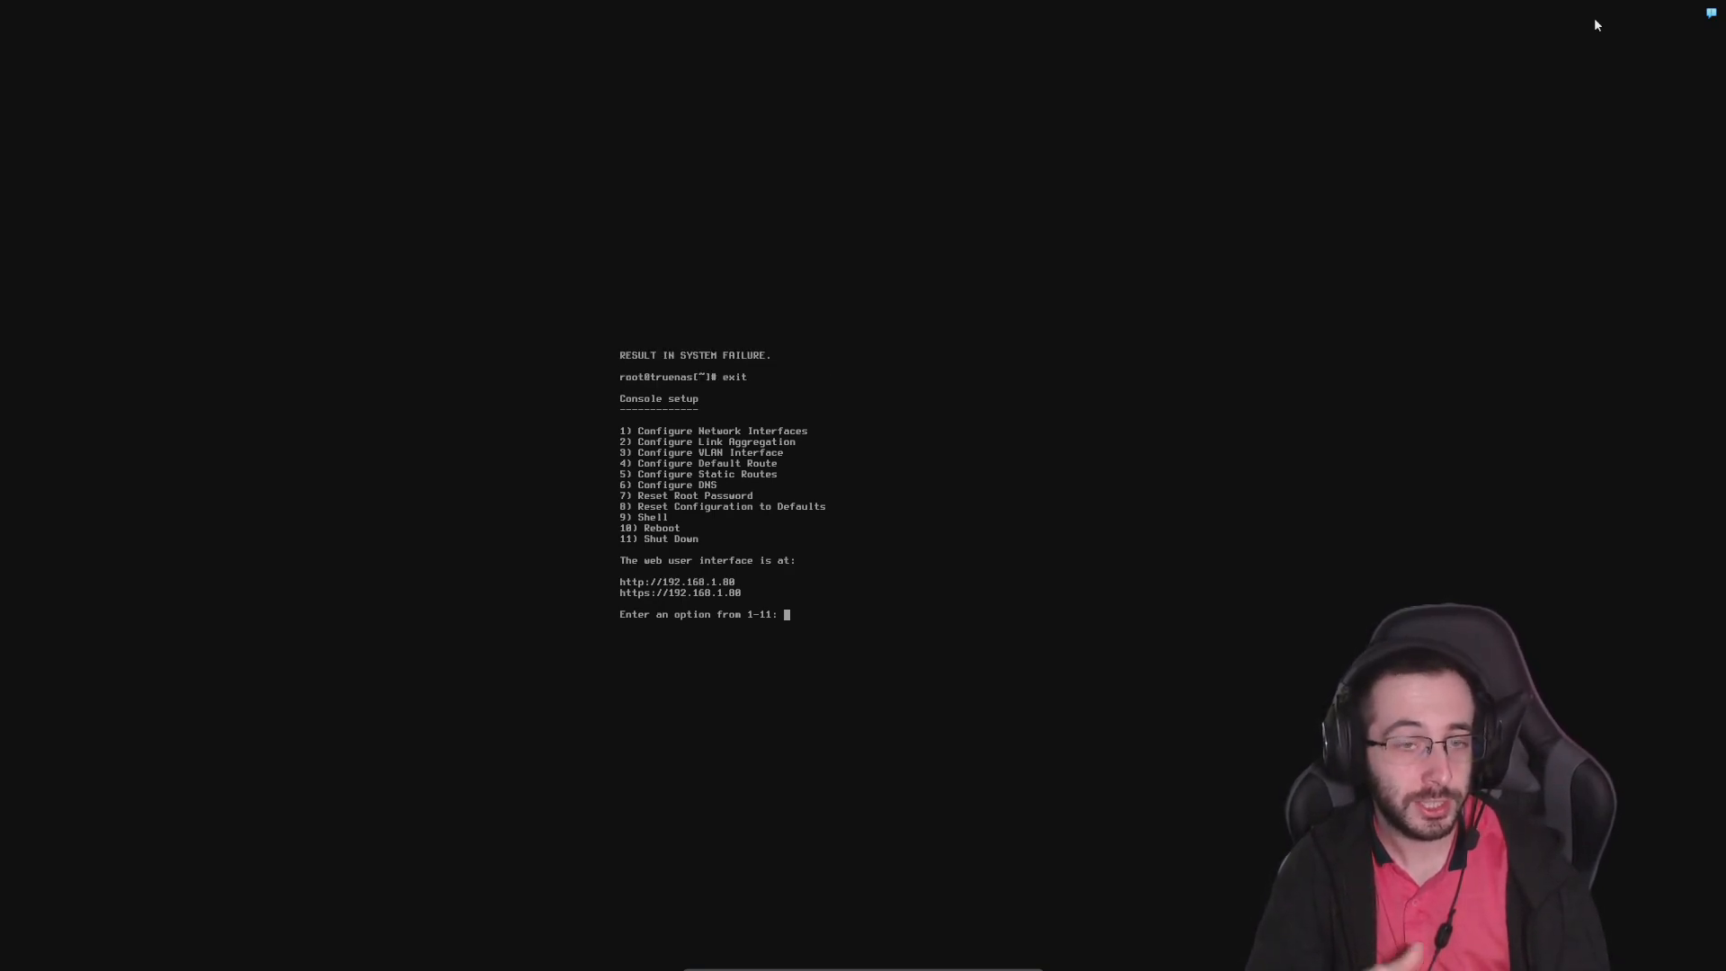
Start configuring network interface em0 in the console setup, keeping its current settings and declining DHCP
text(1)
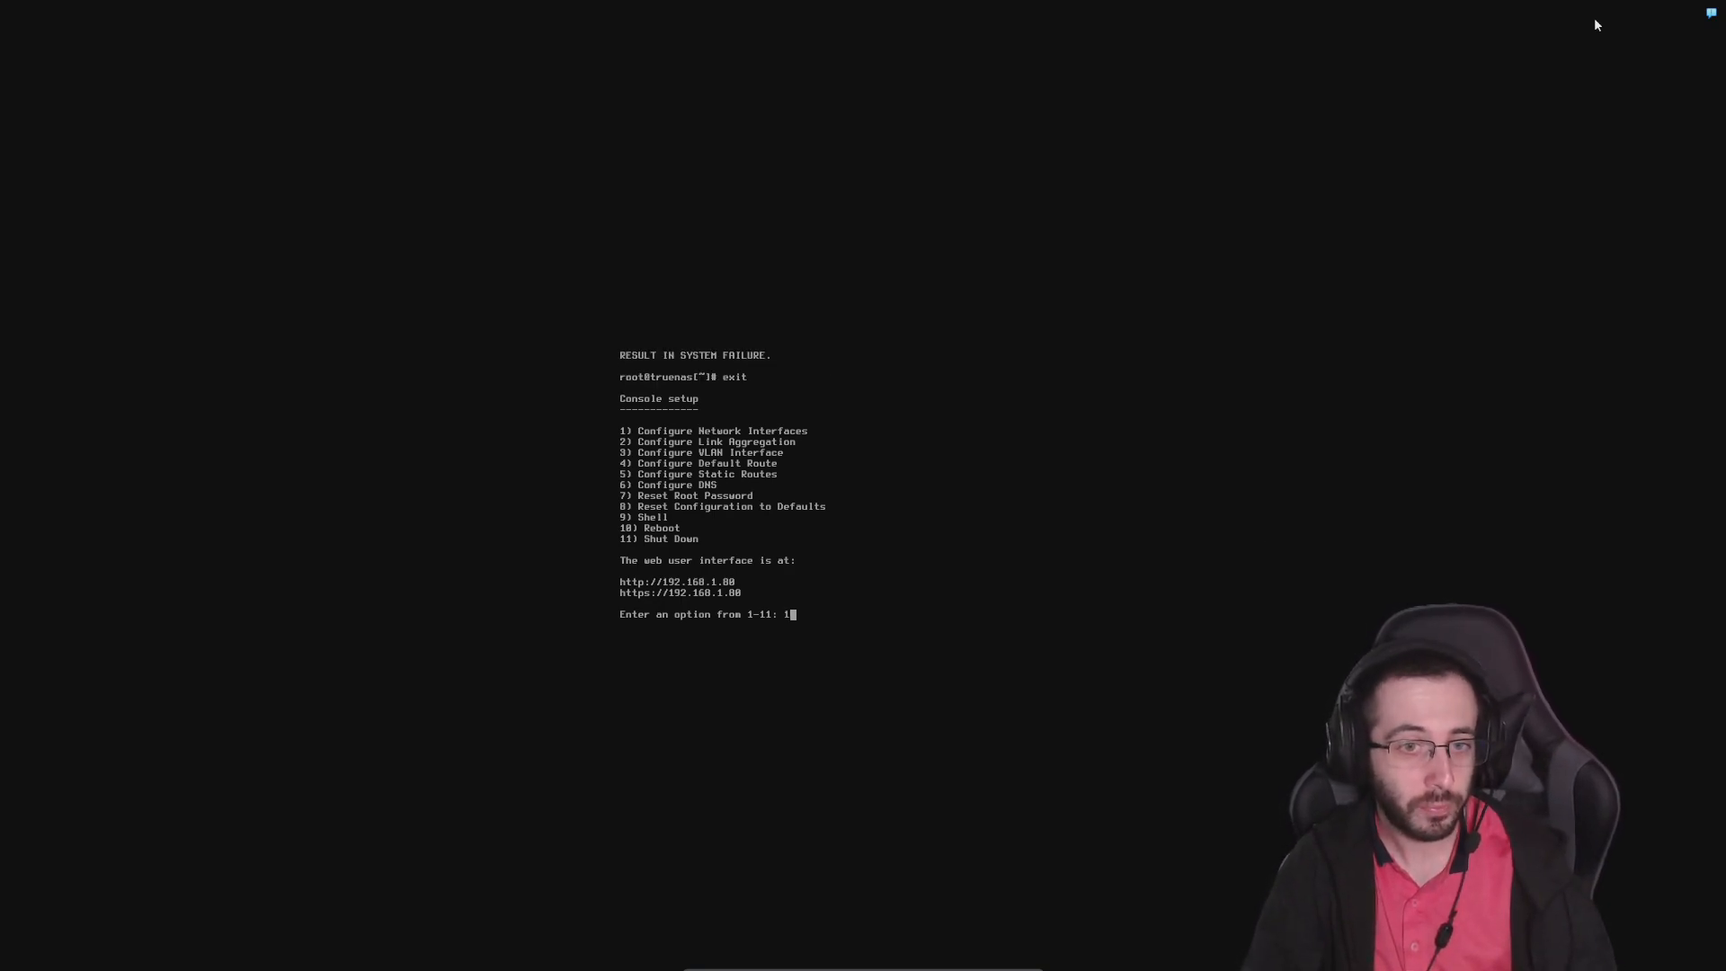
key(Return)
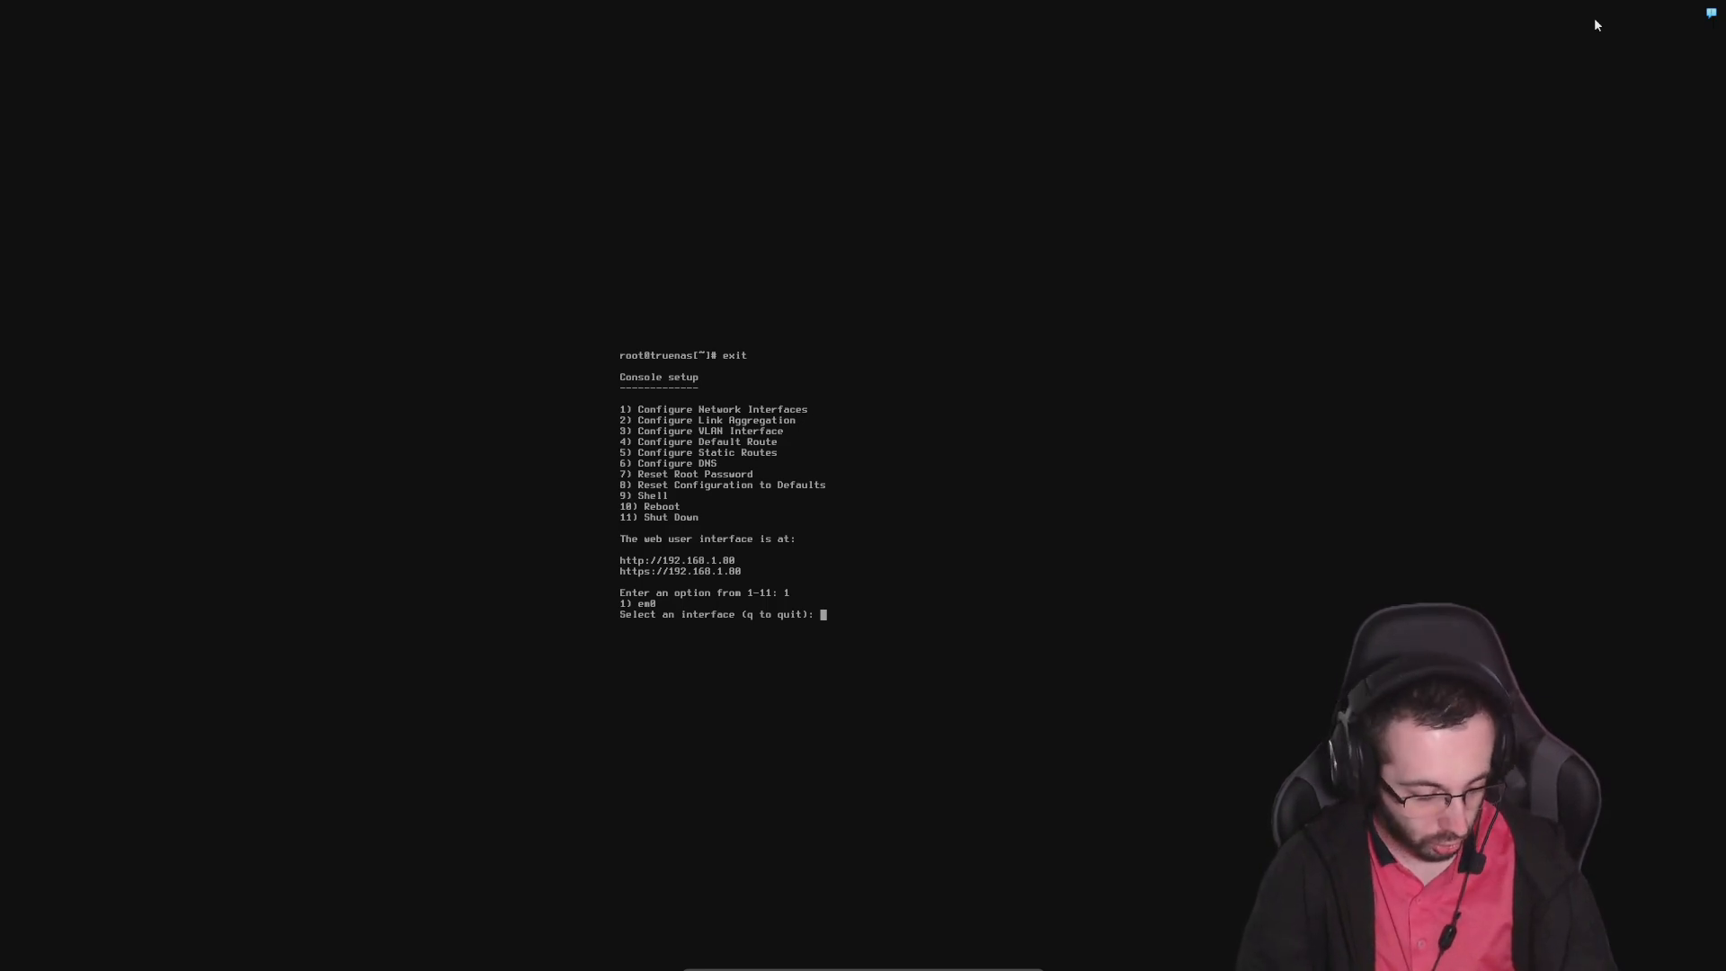
text(1)
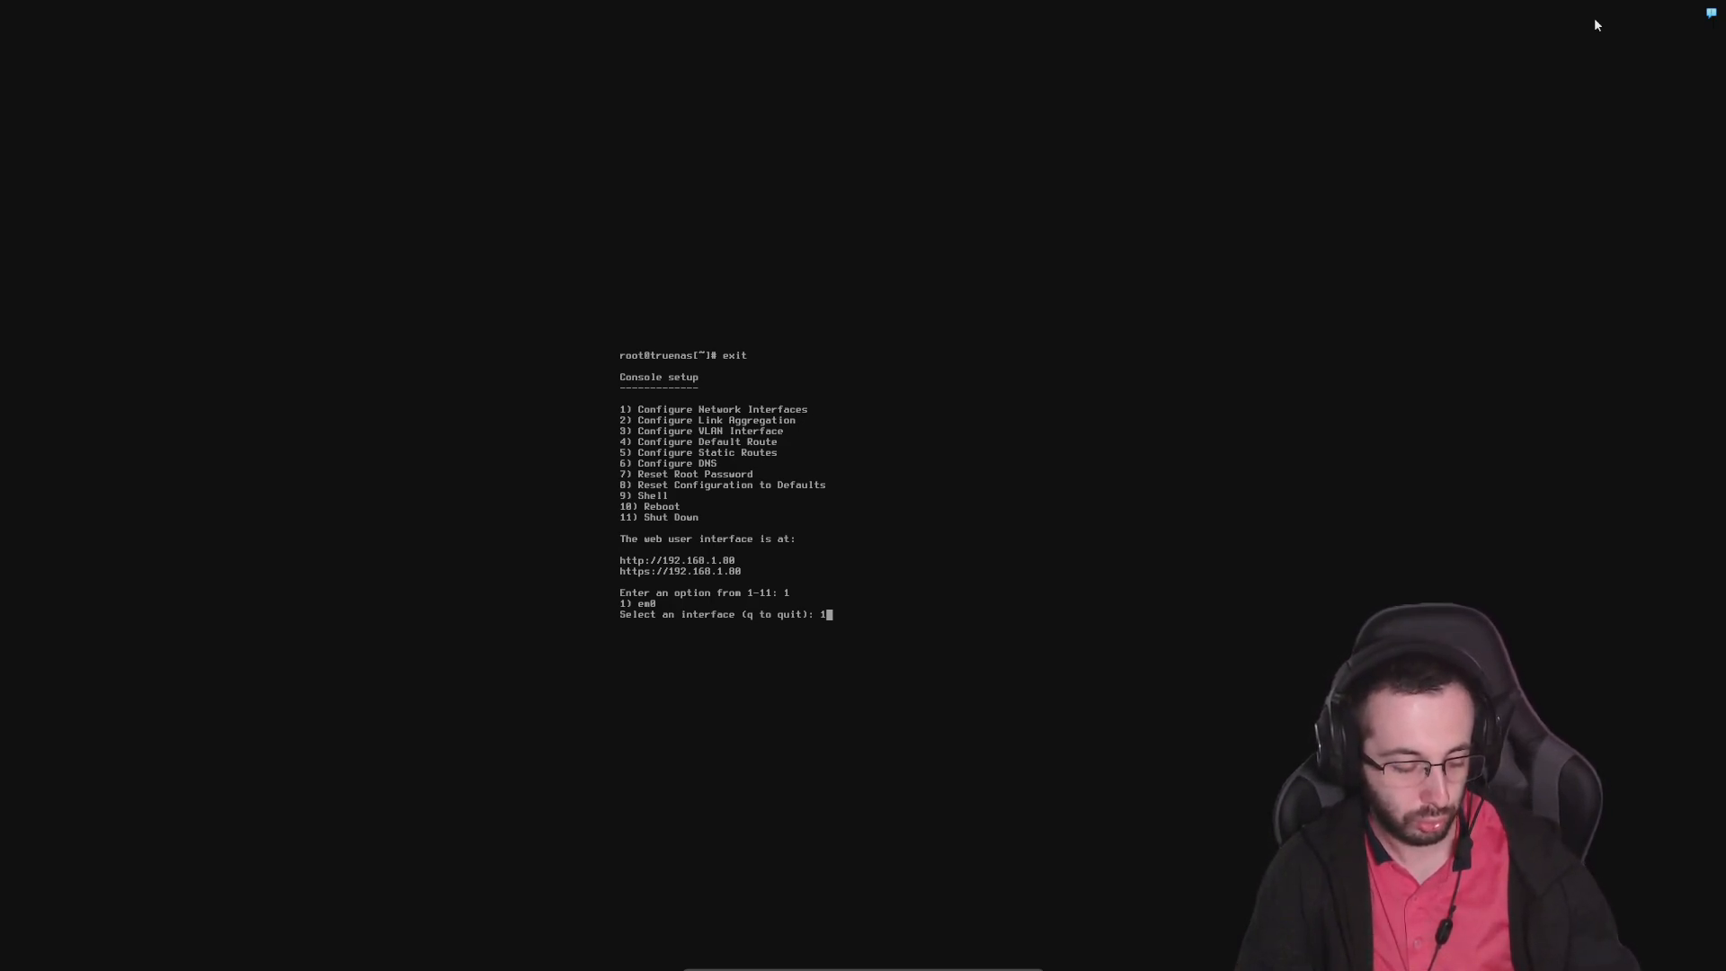
key(Return)
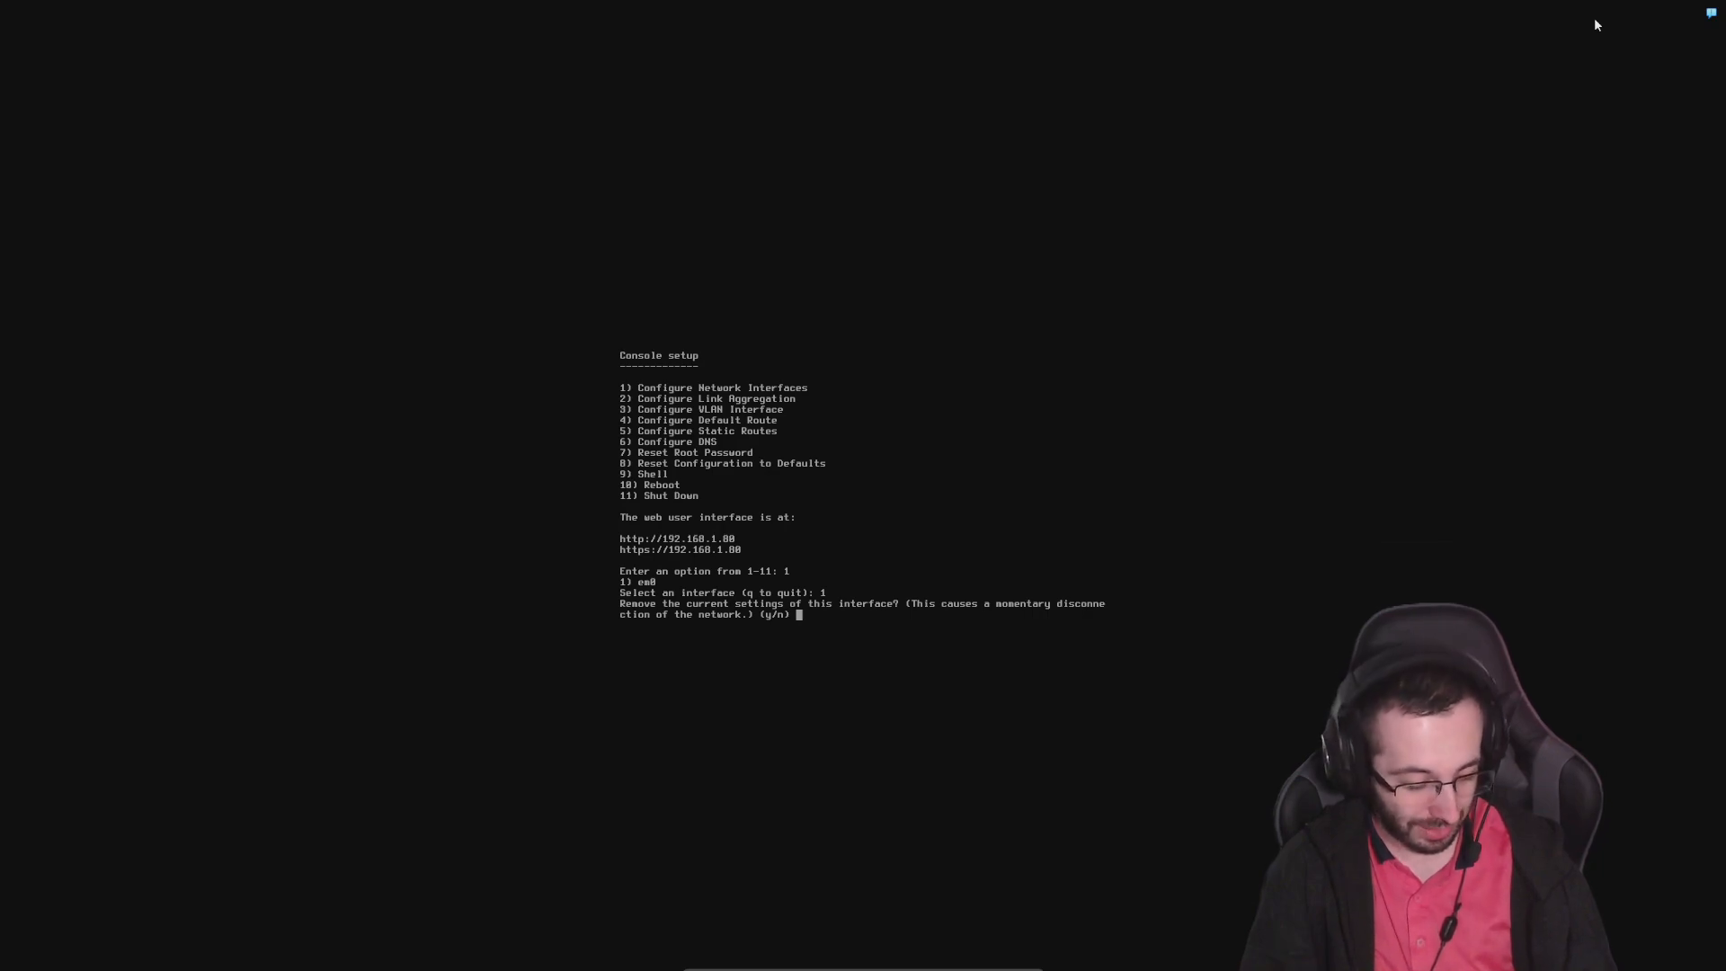
key(Return)
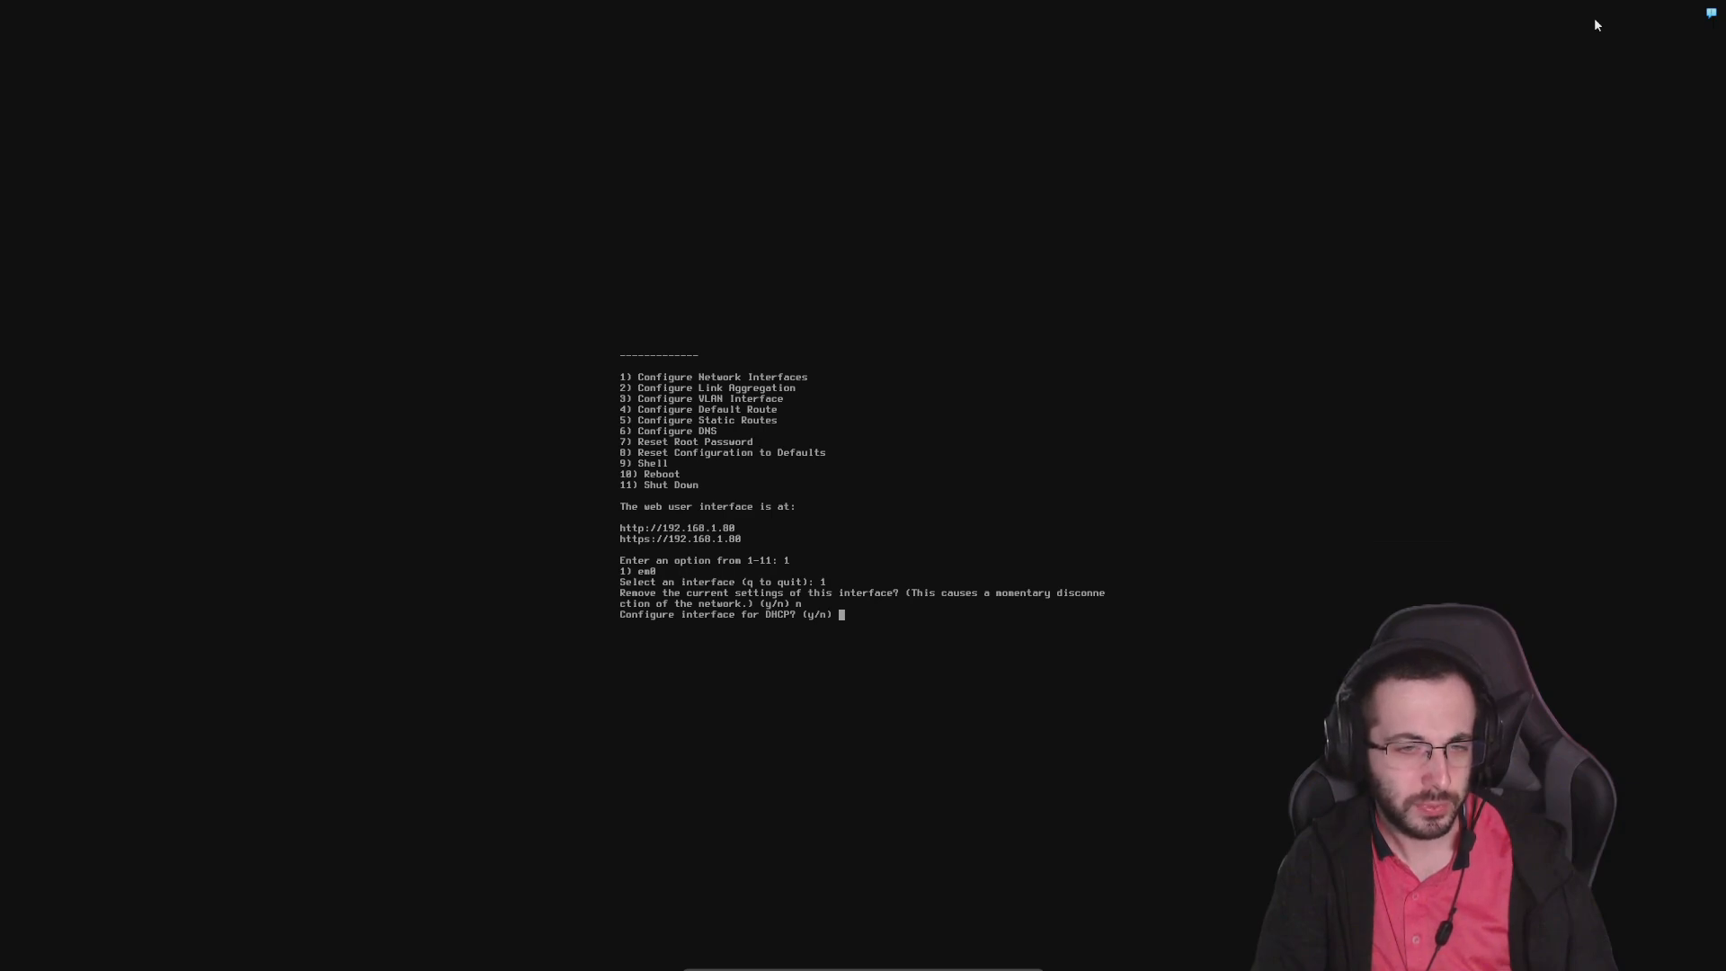
text(n)
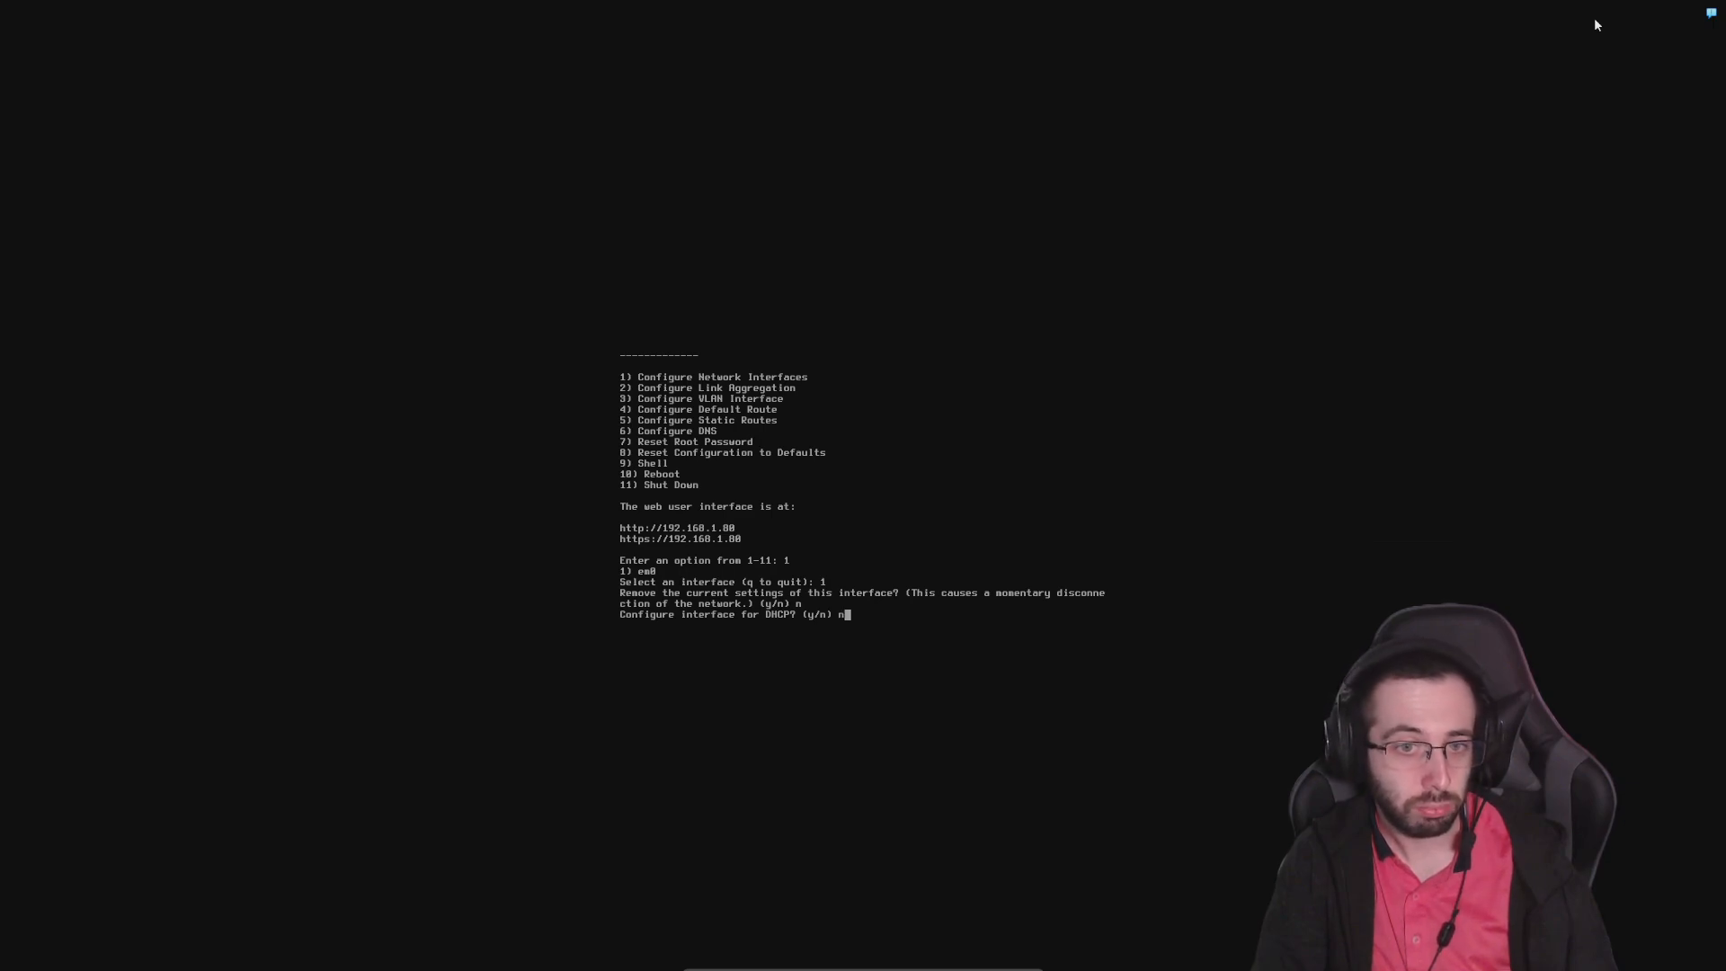
key(Return)
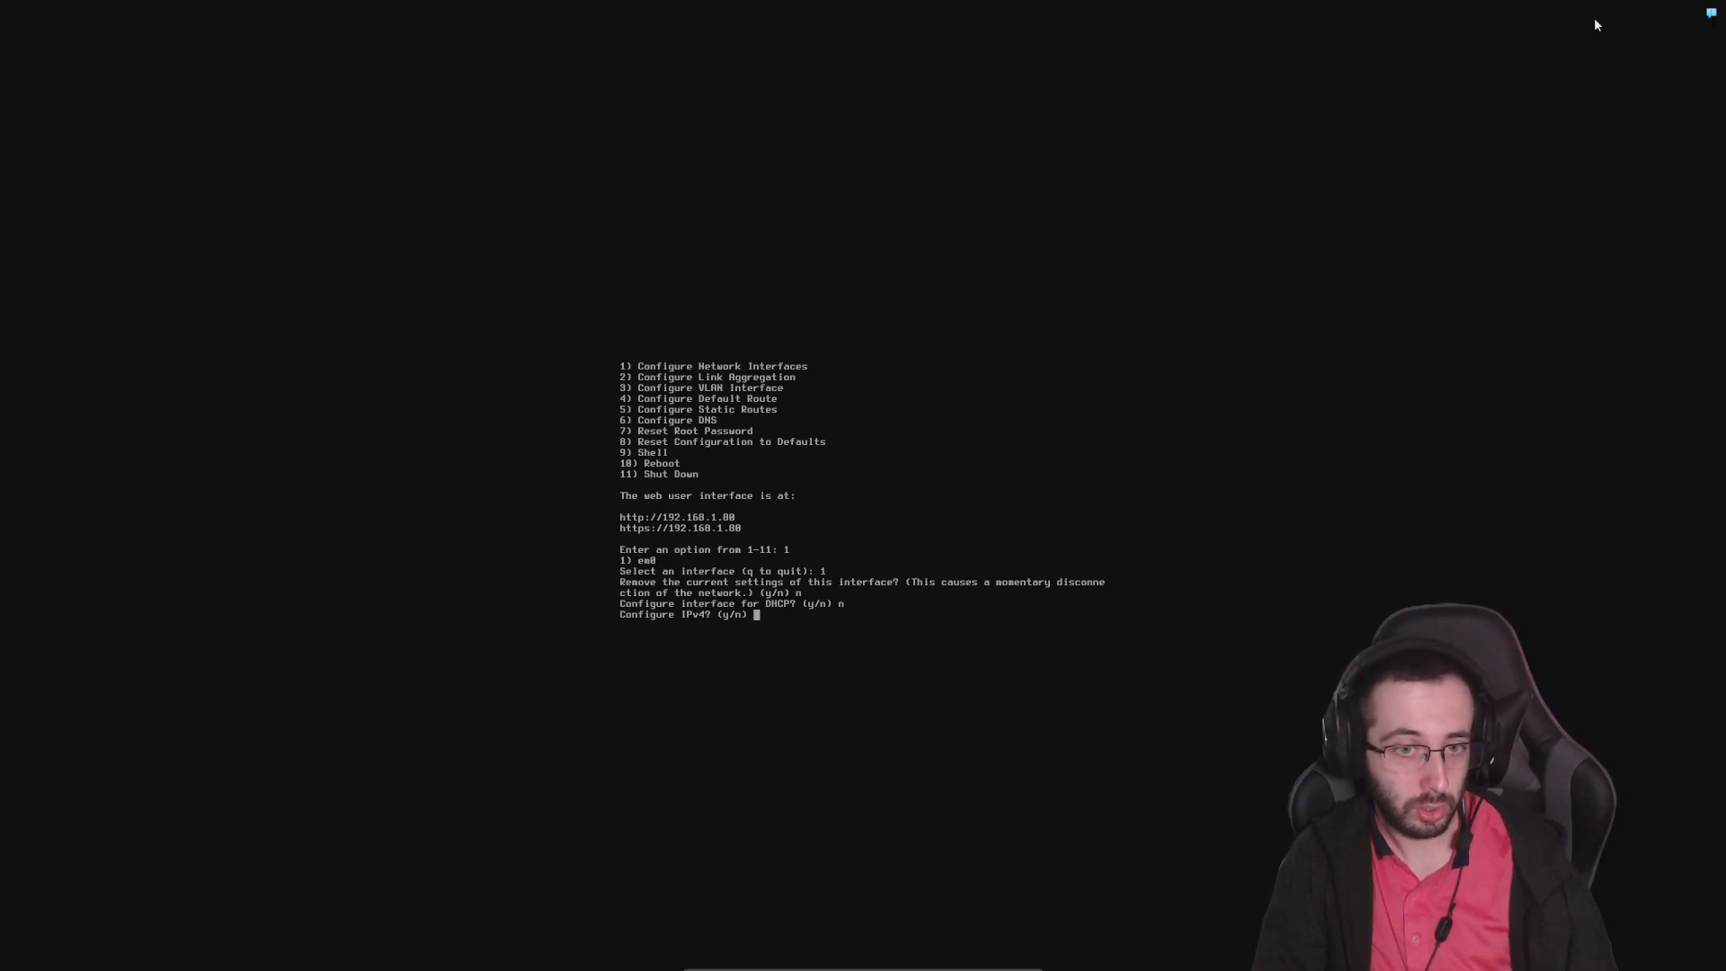
Choose to configure IPv4 and enter em0 as the interface name
text(y)
key(Return)
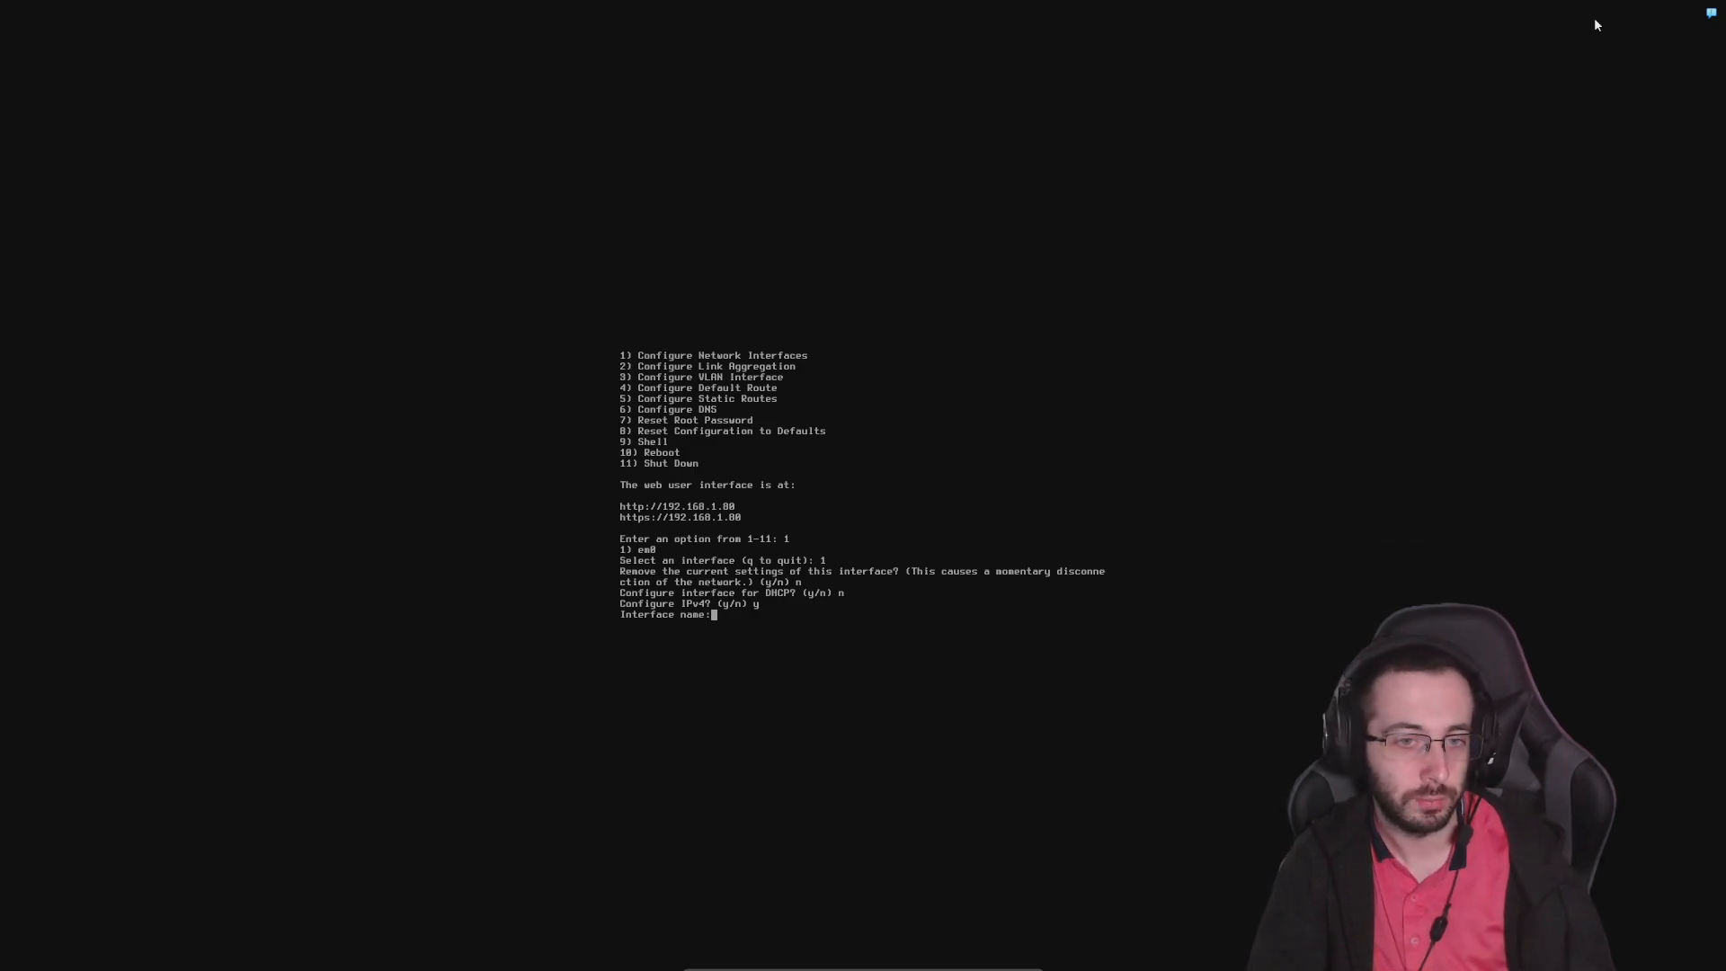
text(em0)
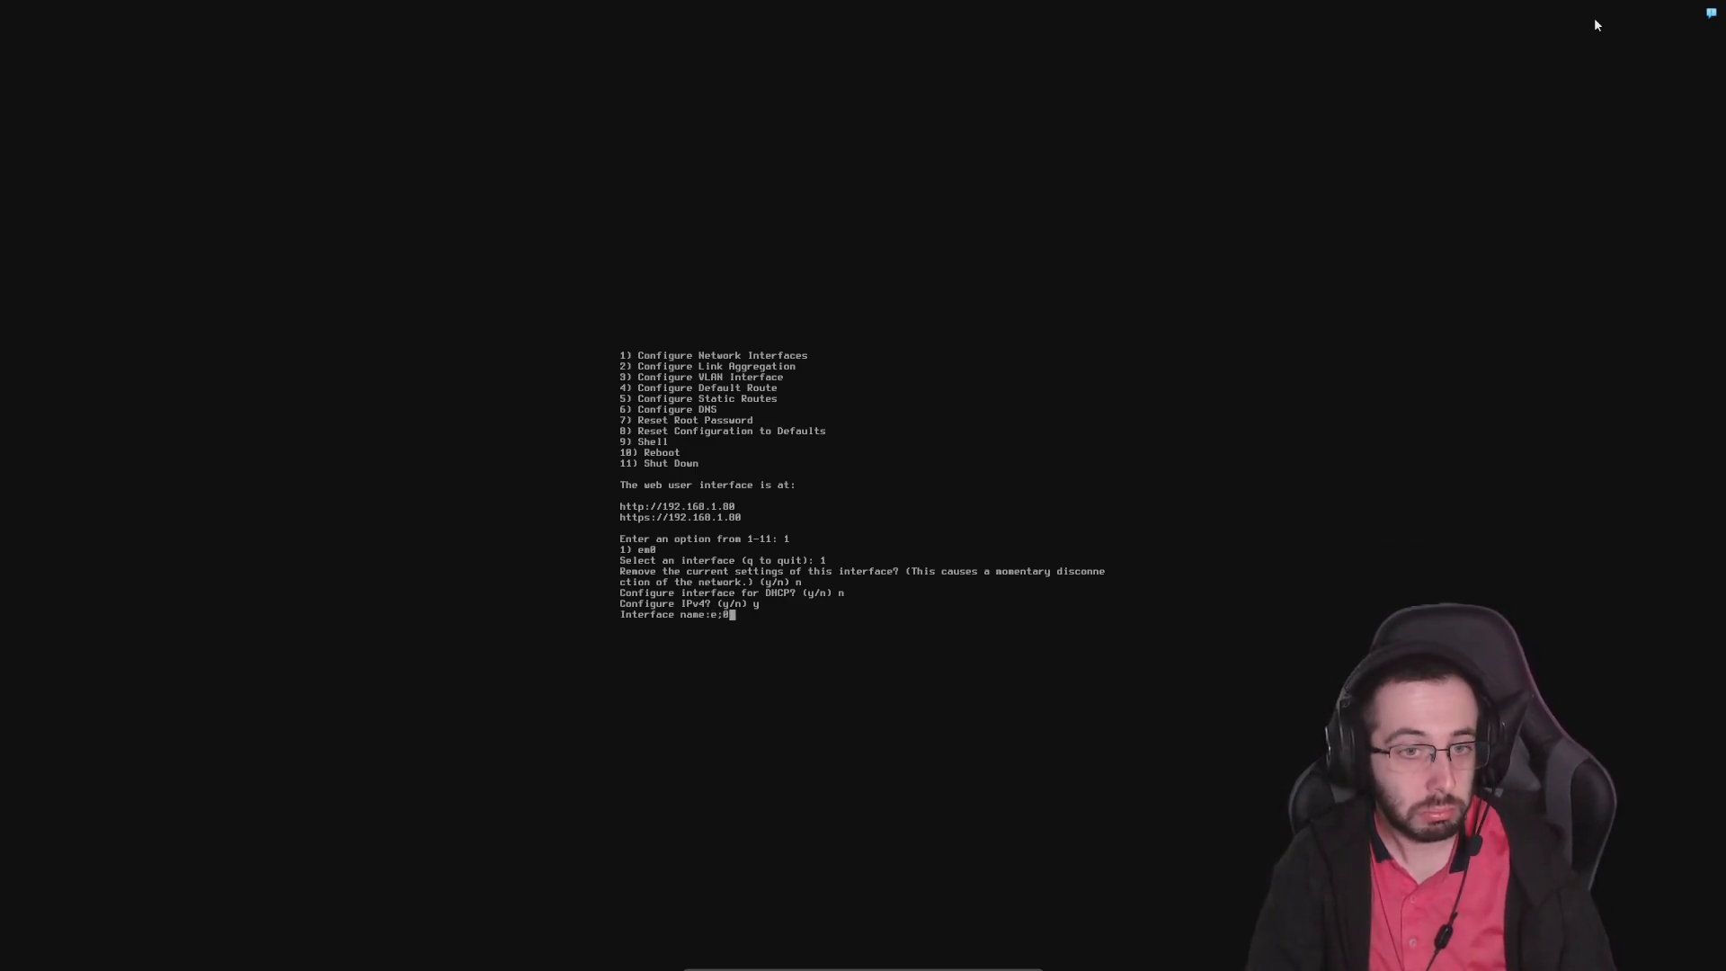
key(BackSpace)
key(BackSpace)
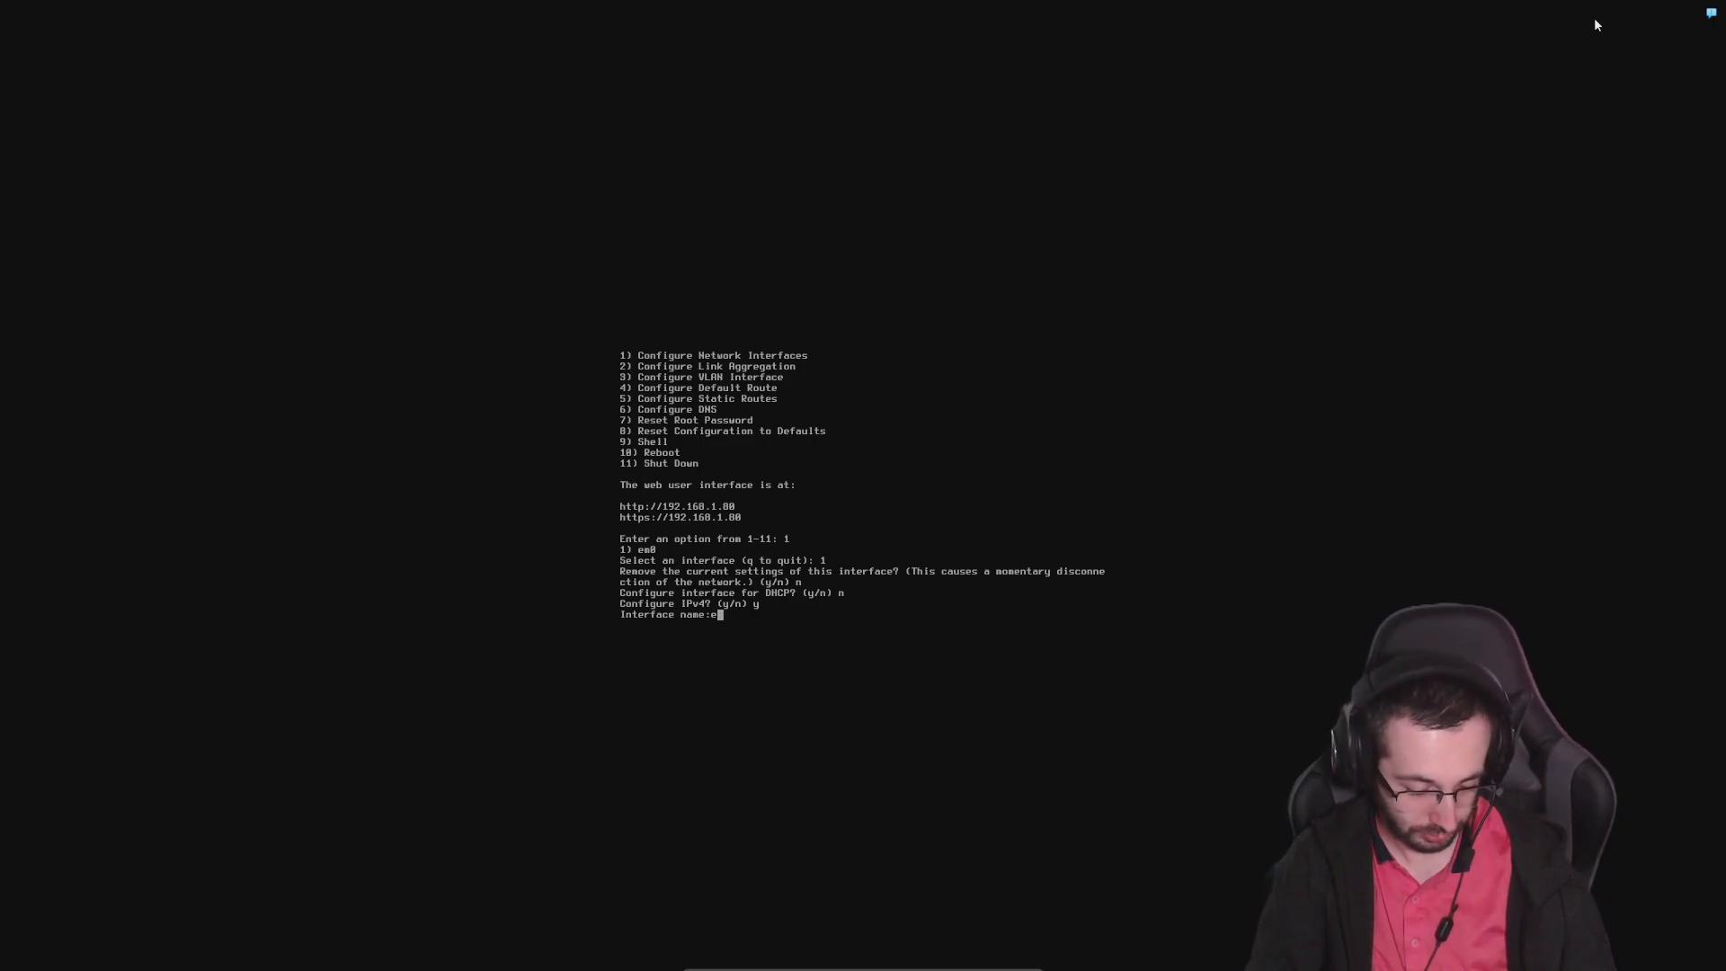
text(m0)
key(Return)
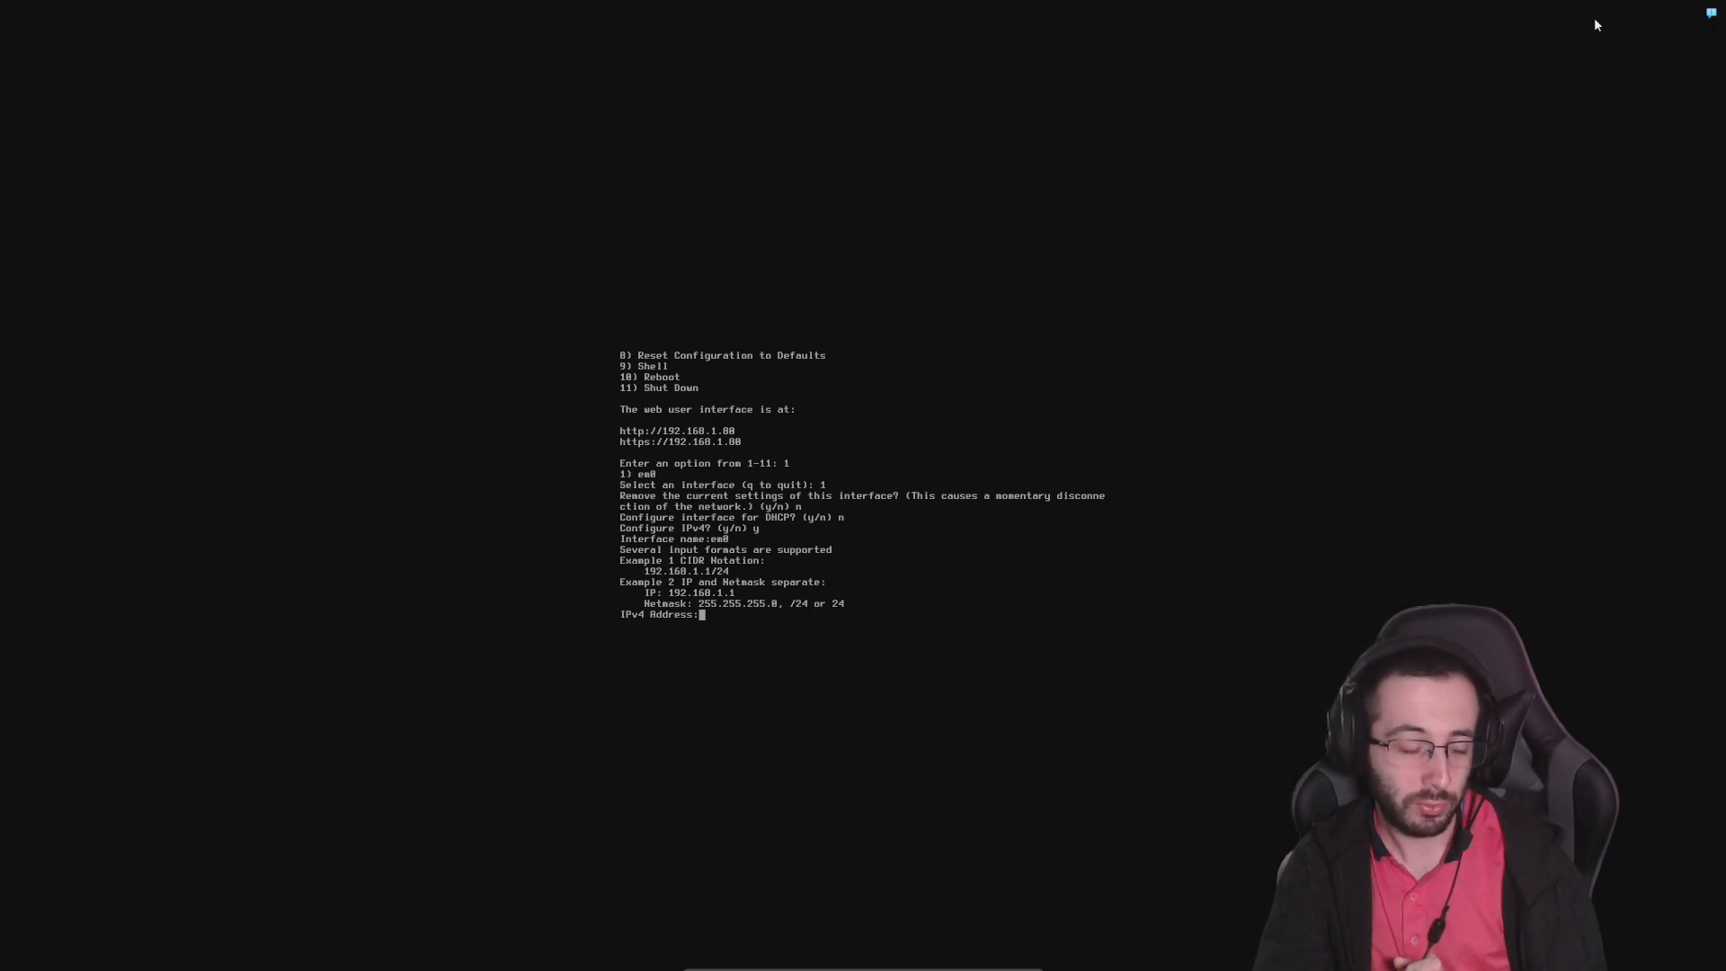
Set the interface's IPv4 address to 192.168.1.6
text(192.)
key(BackSpace)
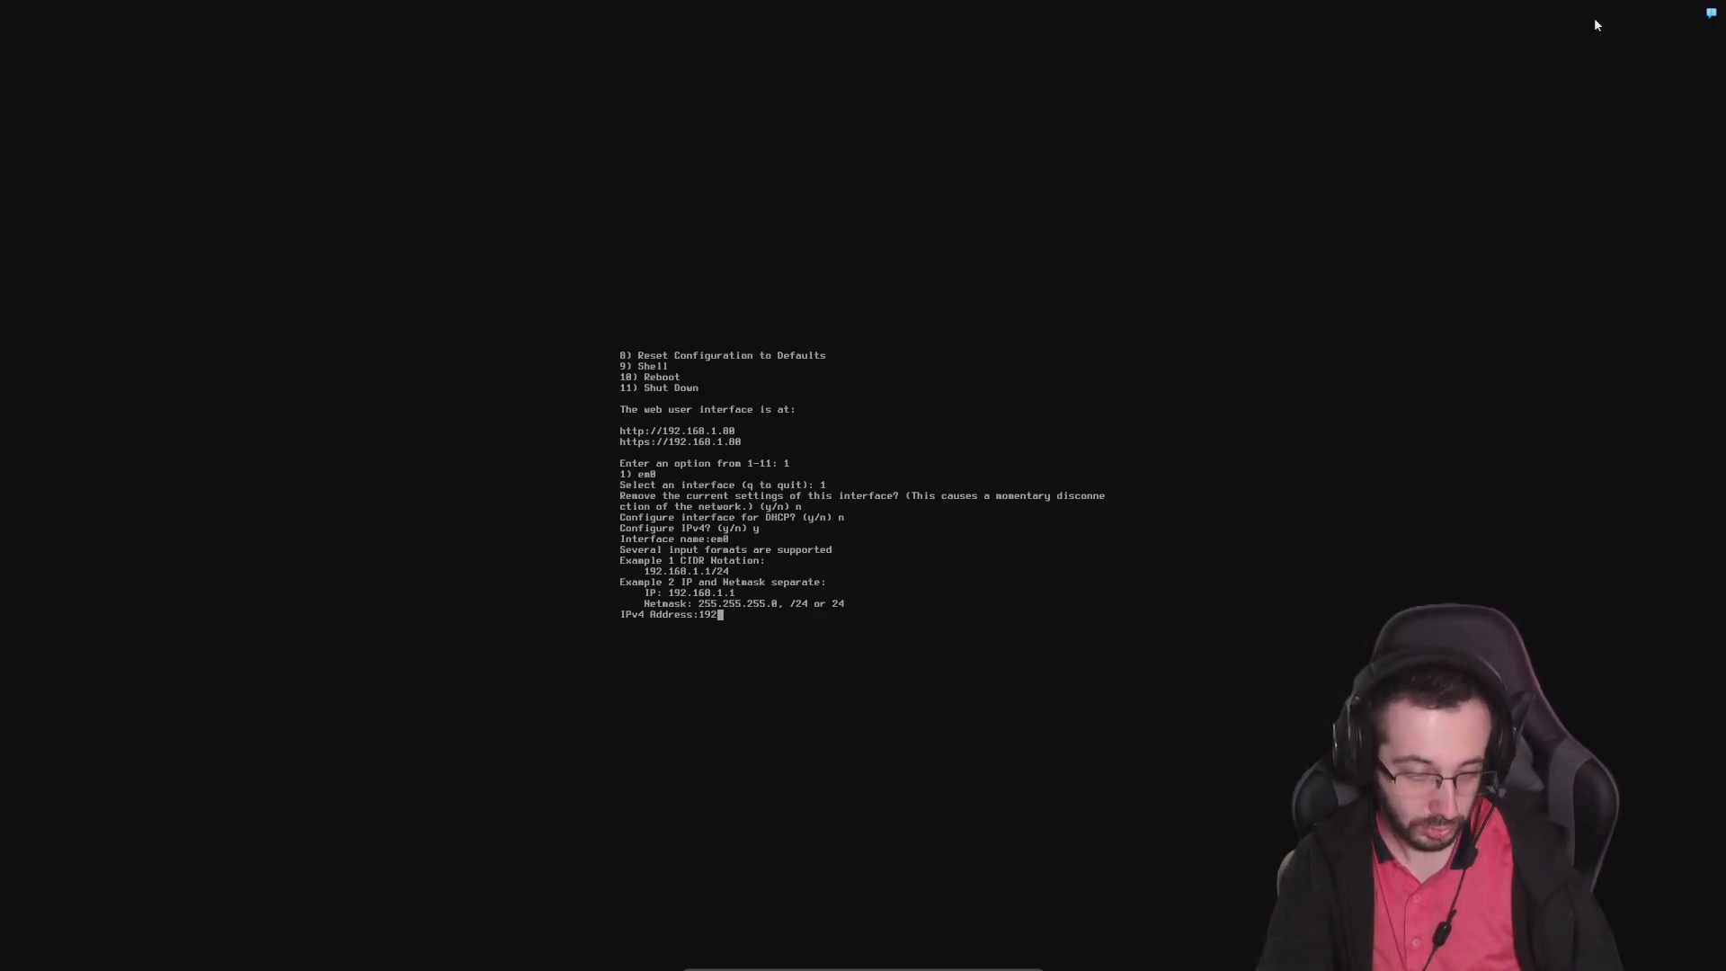
text(,)
key(BackSpace)
text(.)
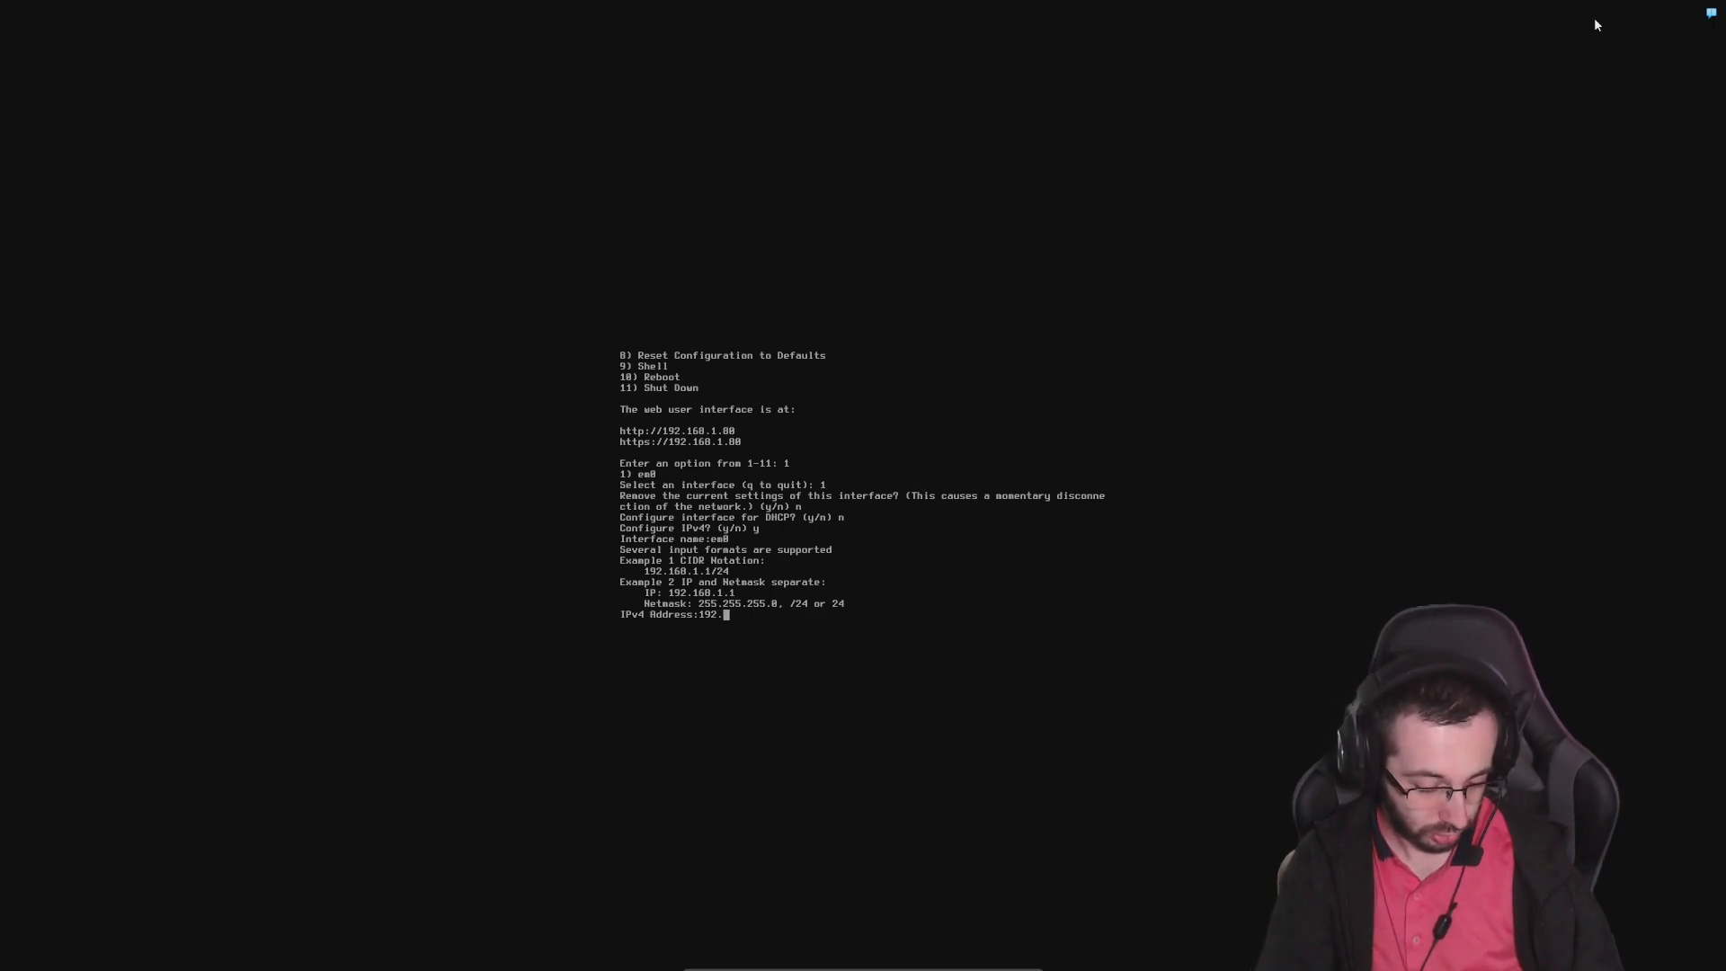
text(168.1.)
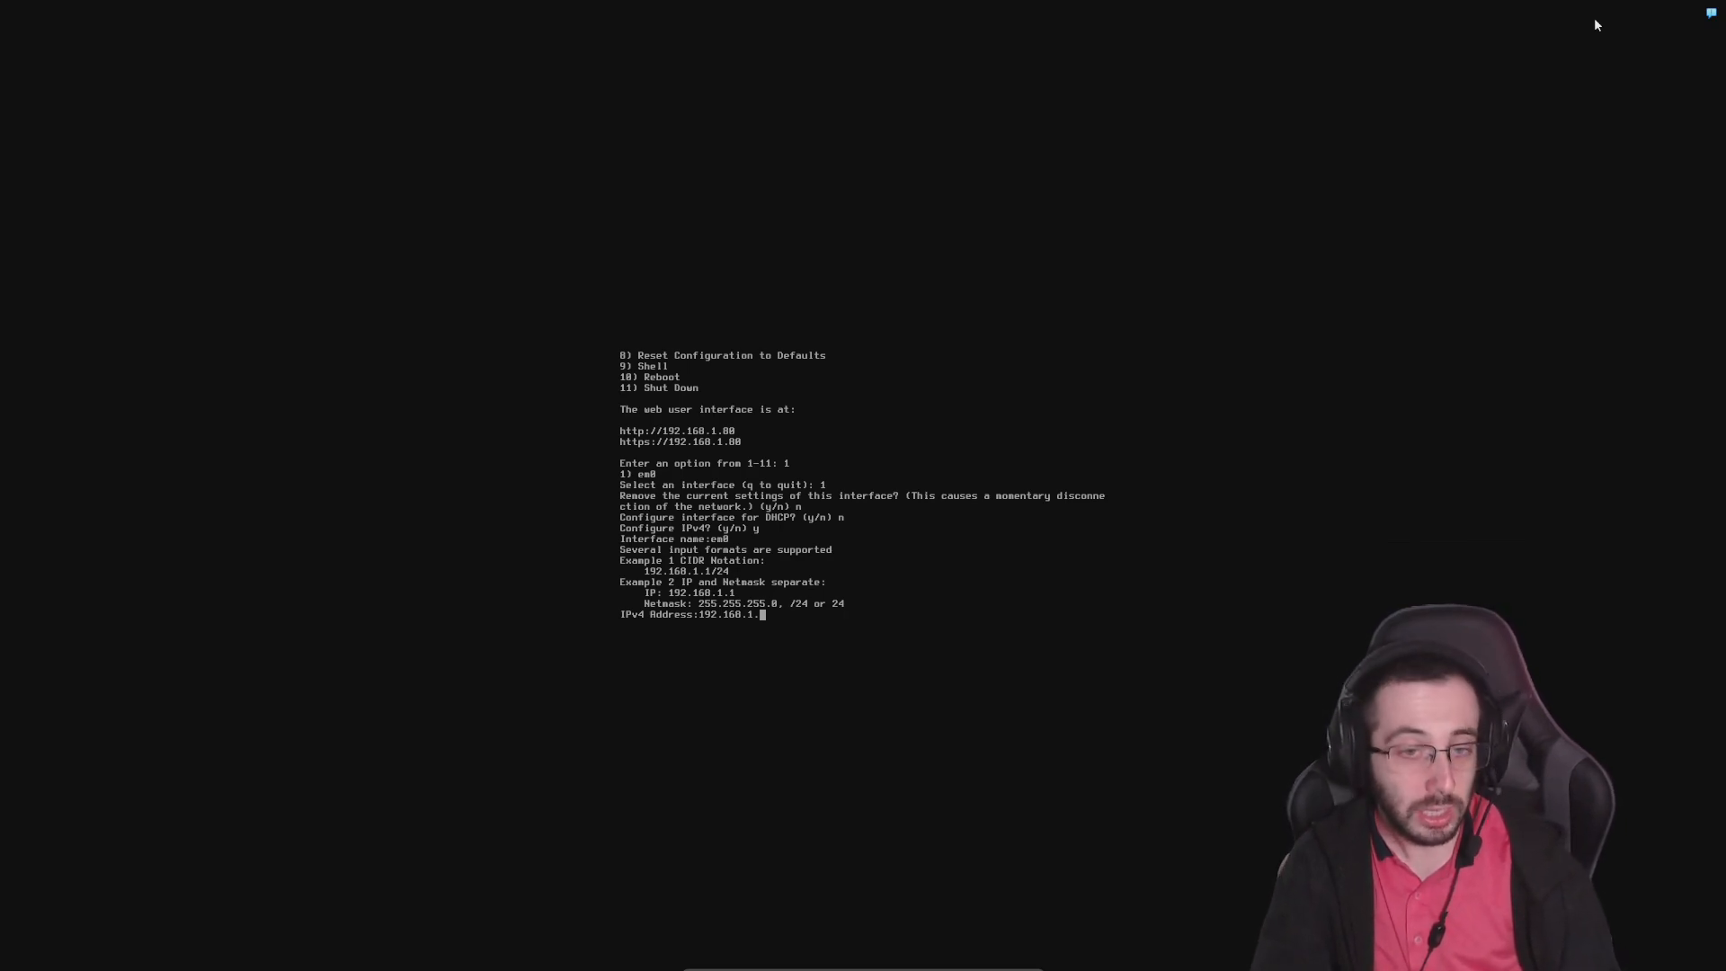
text(6)
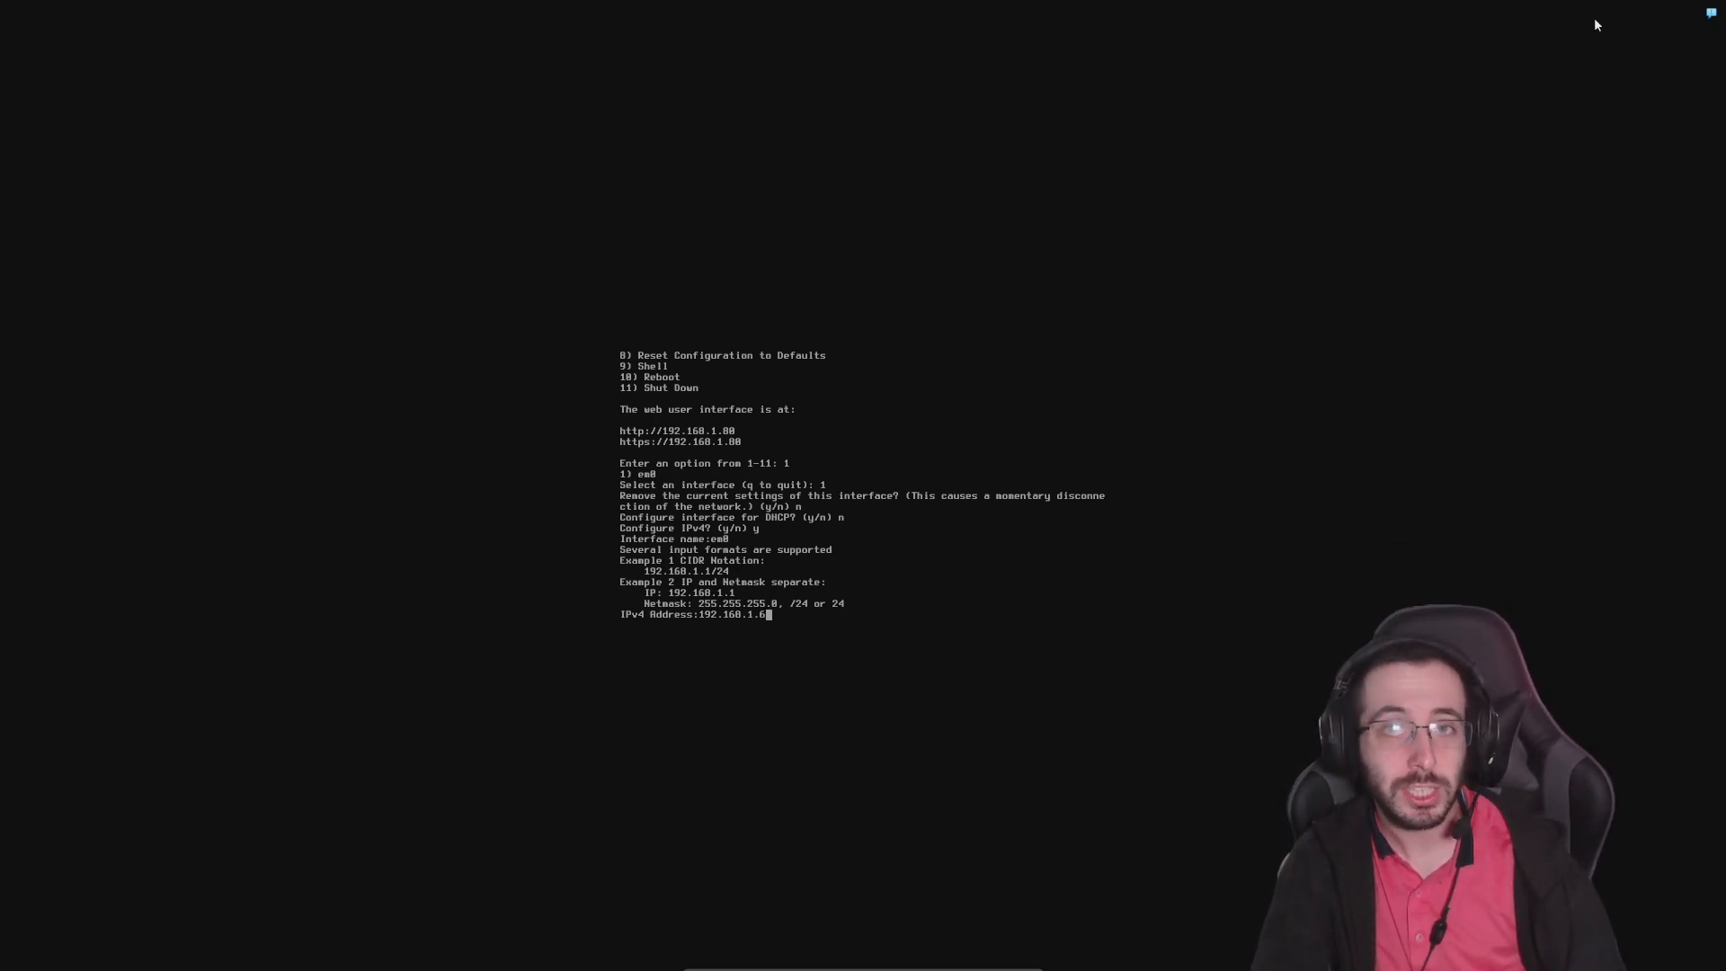
key(Return)
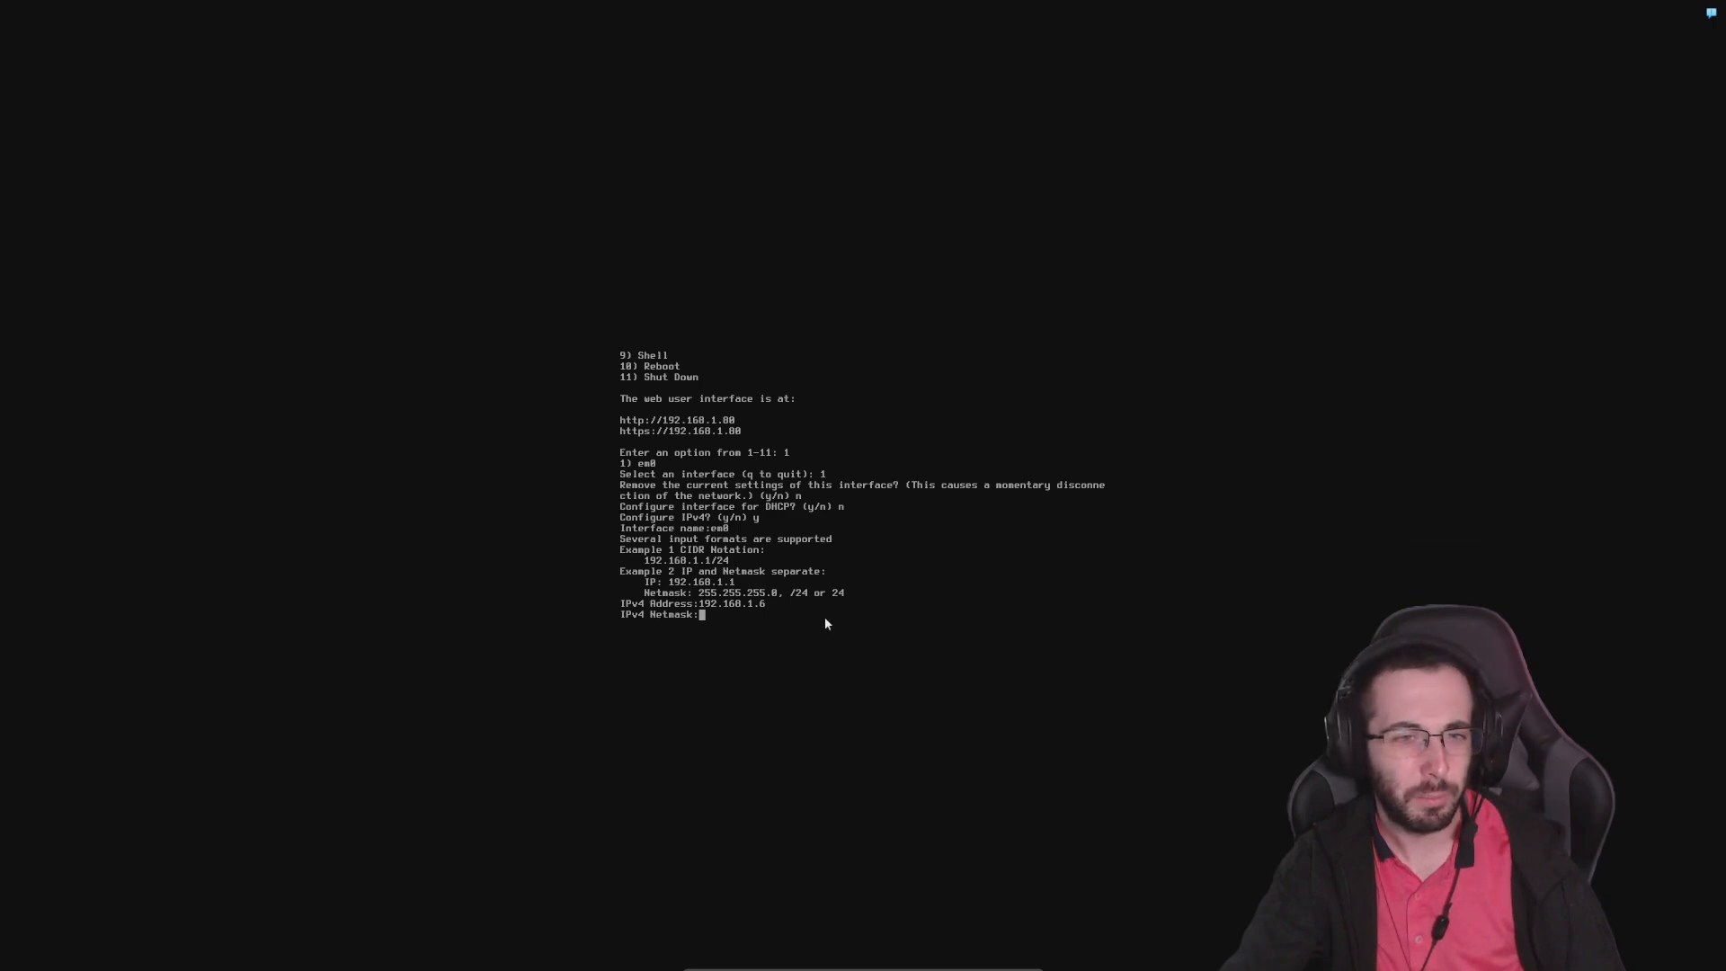
Scale the virtual machine's virtual screen 1 to 200%
mouse_move(814, 968)
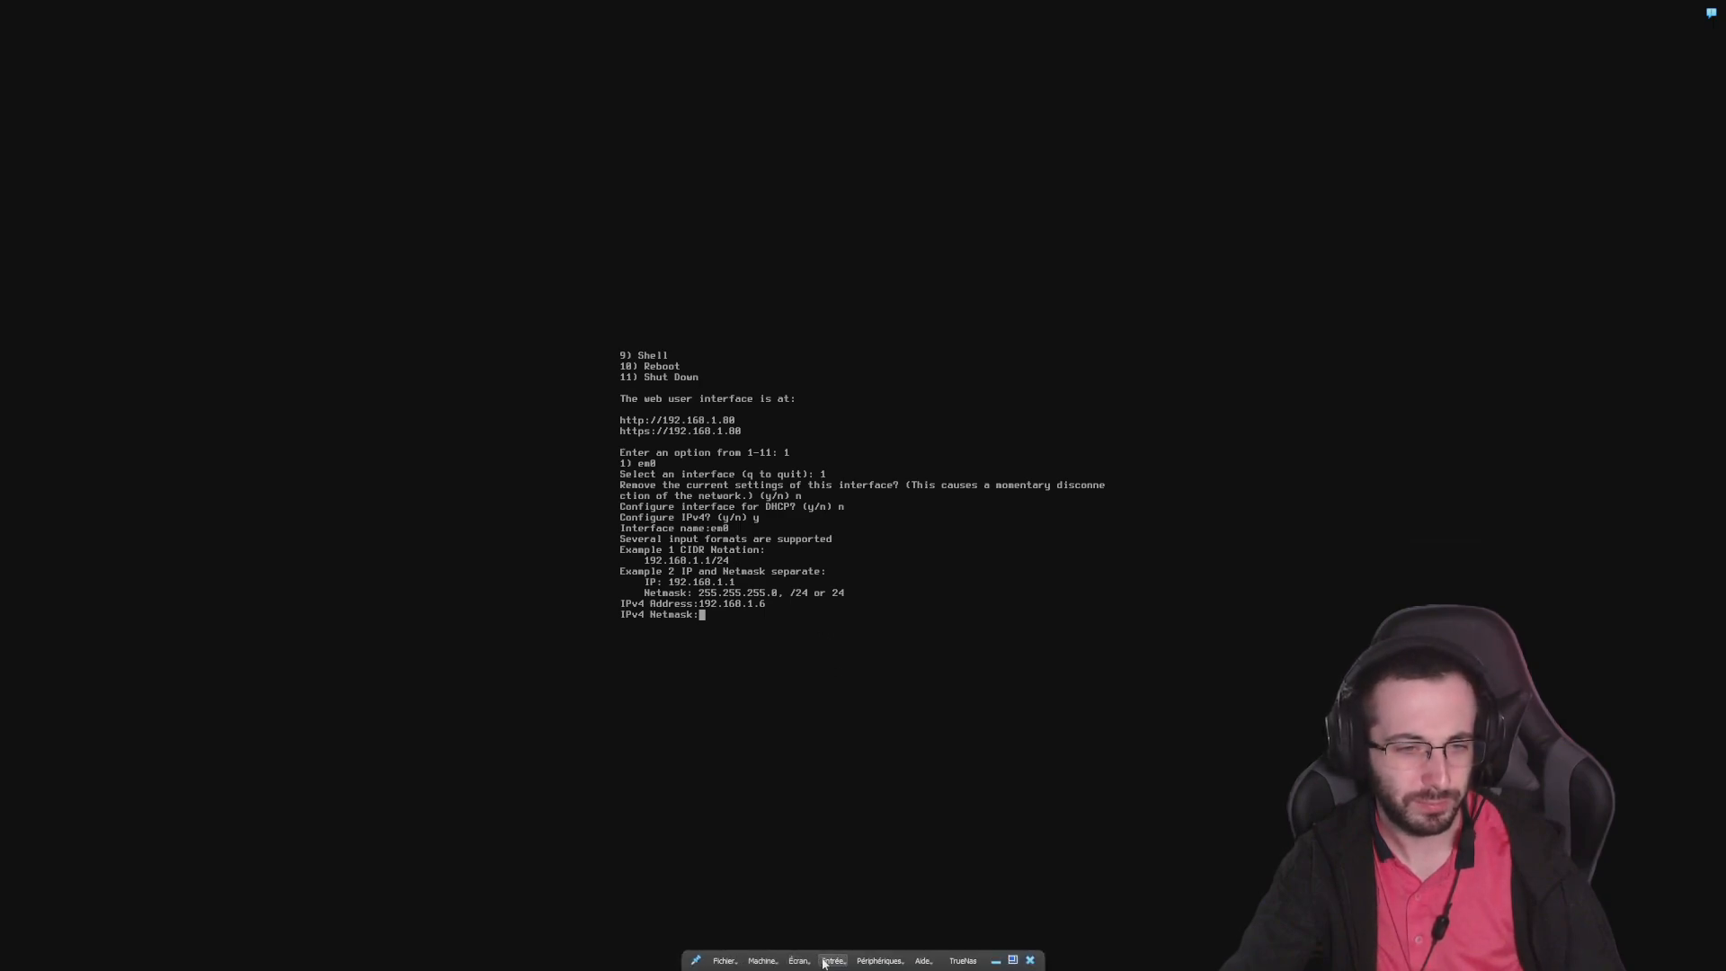
click(762, 961)
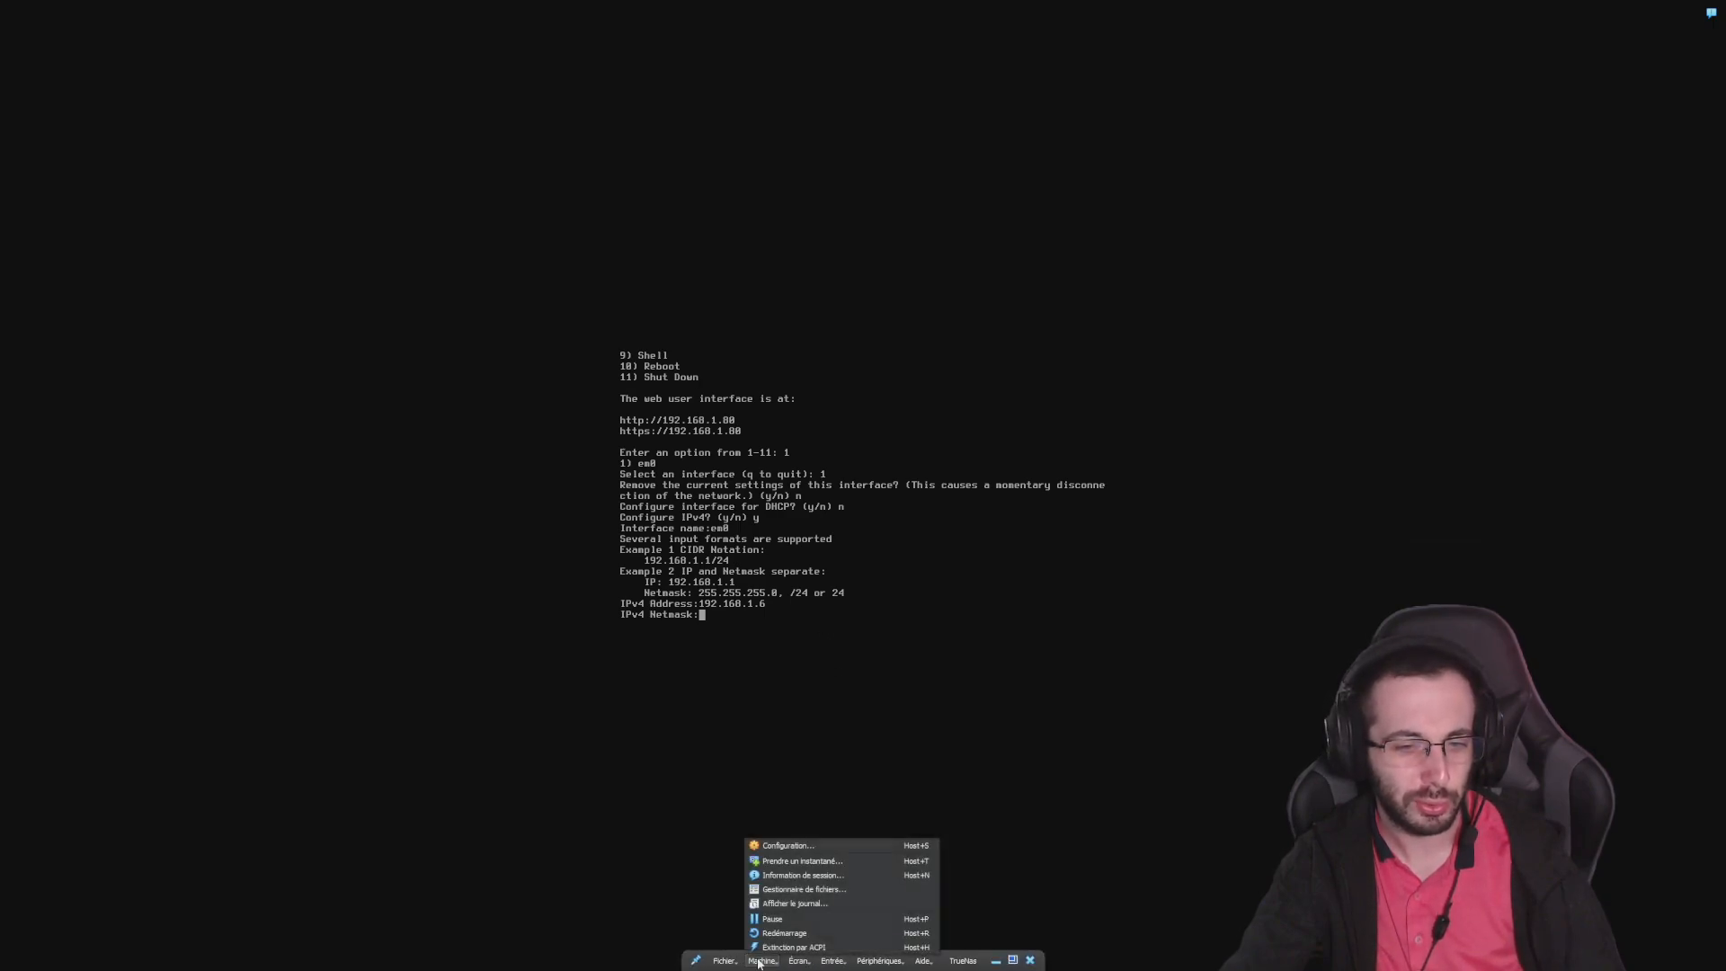
click(800, 970)
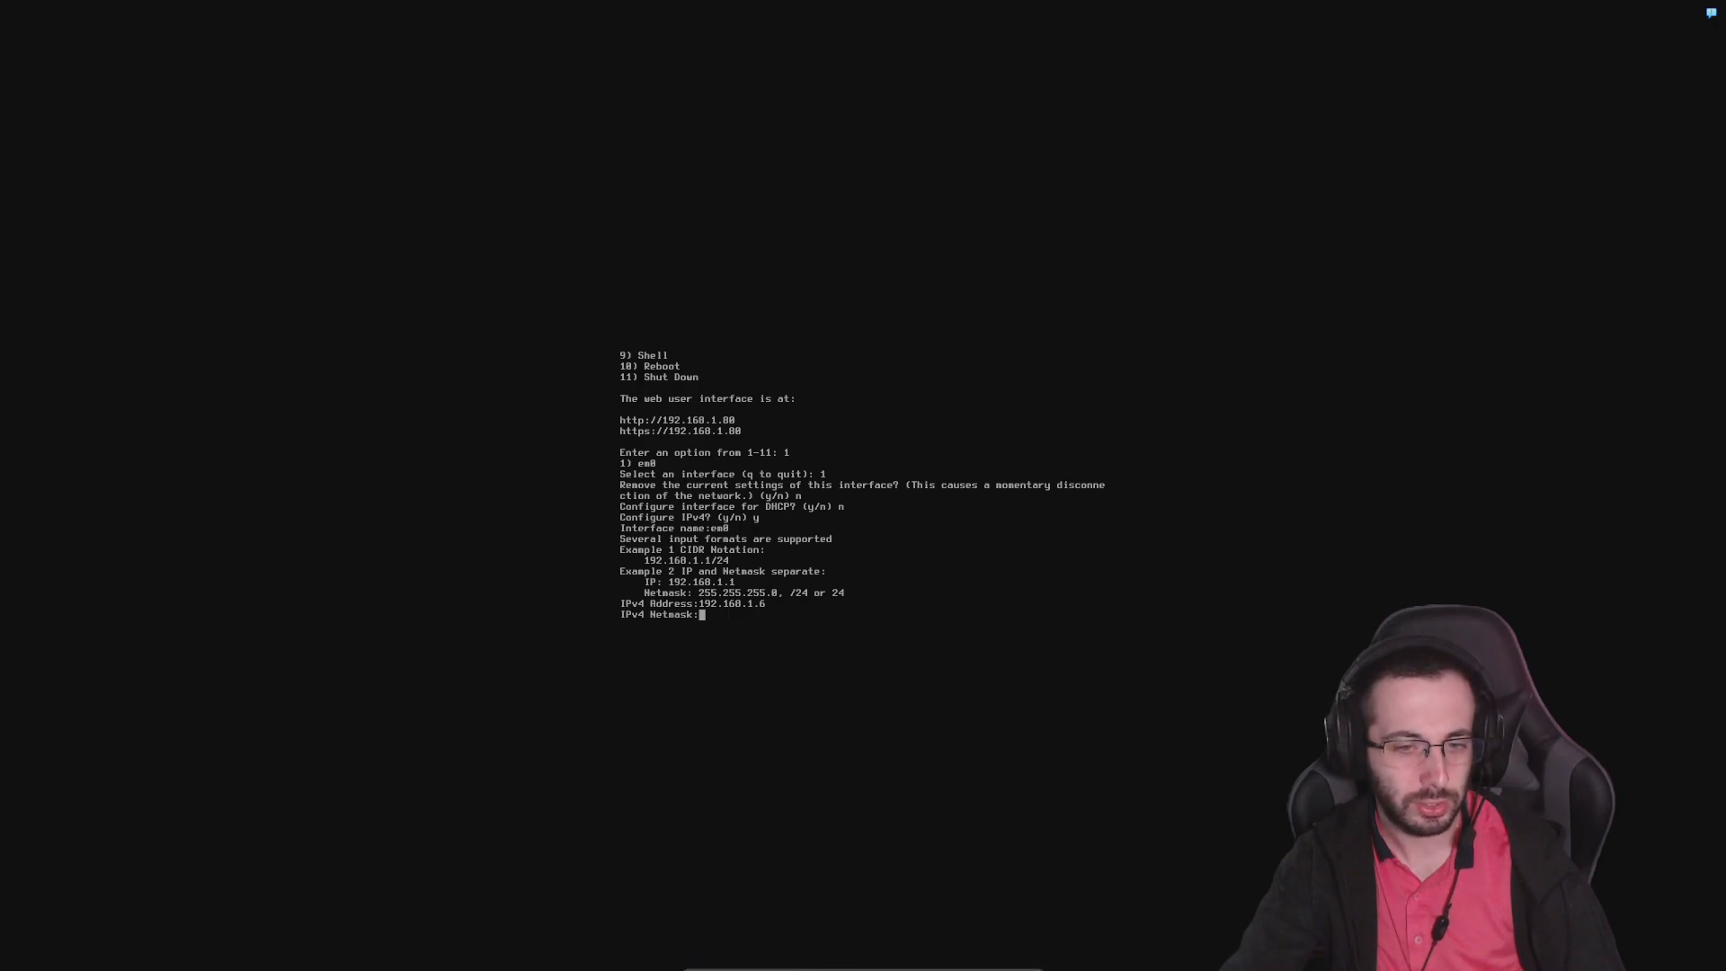
click(796, 960)
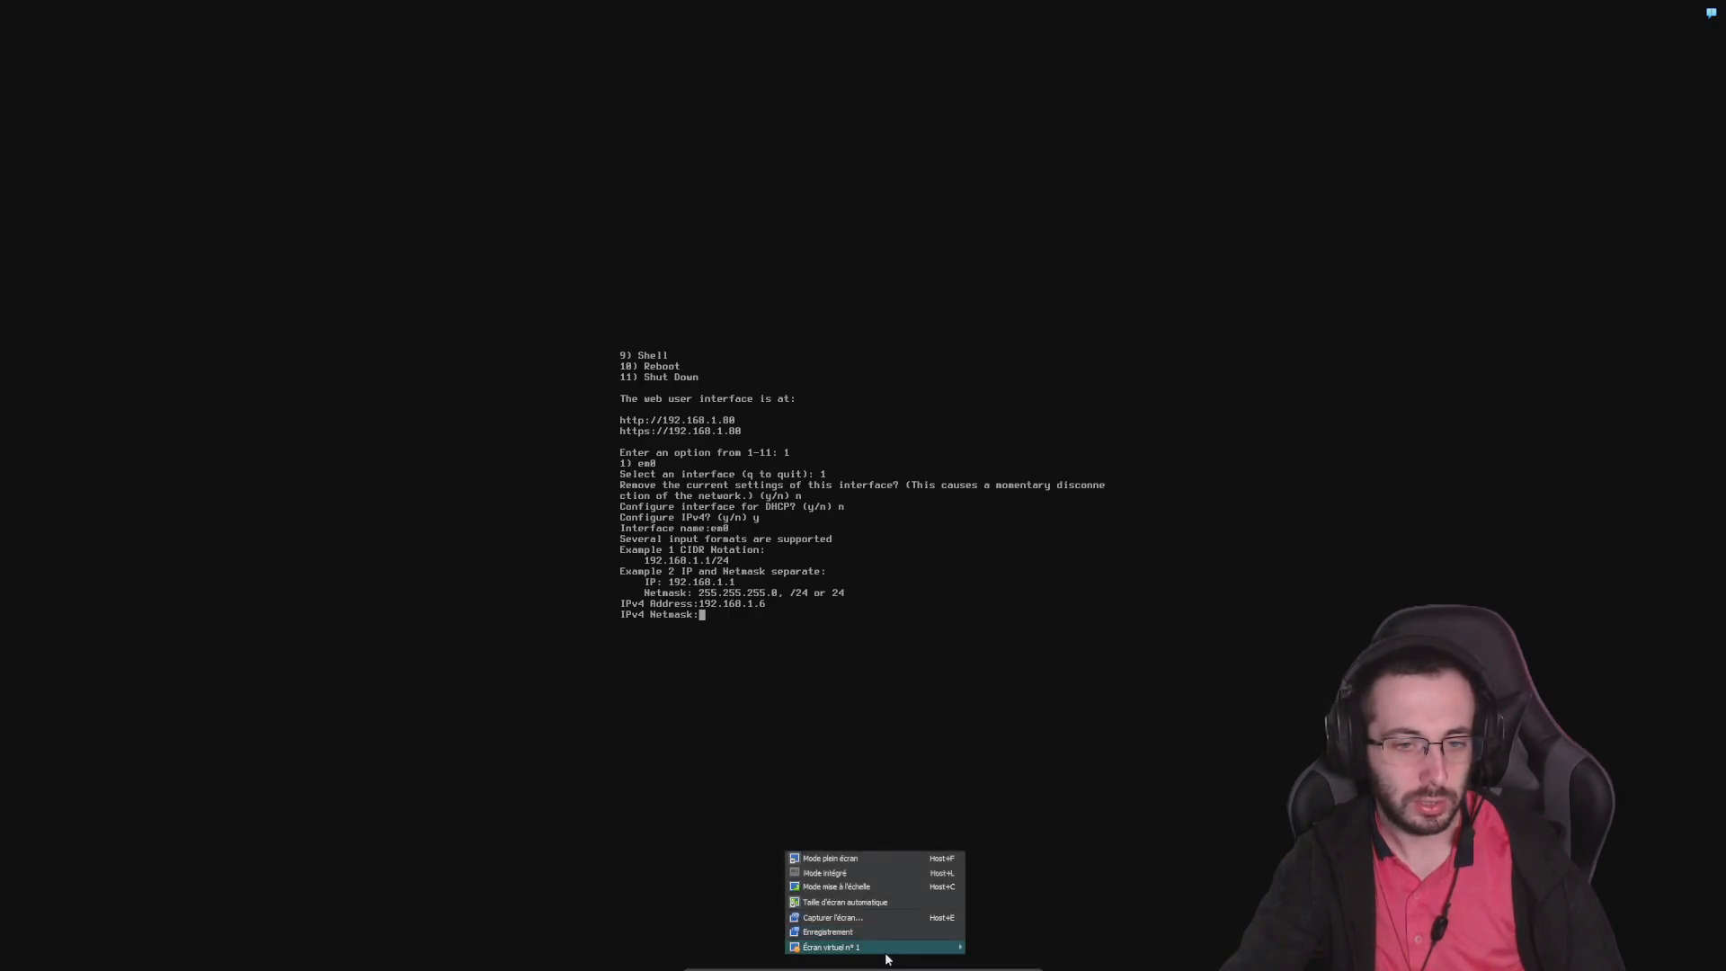
mouse_move(887, 959)
click(1030, 938)
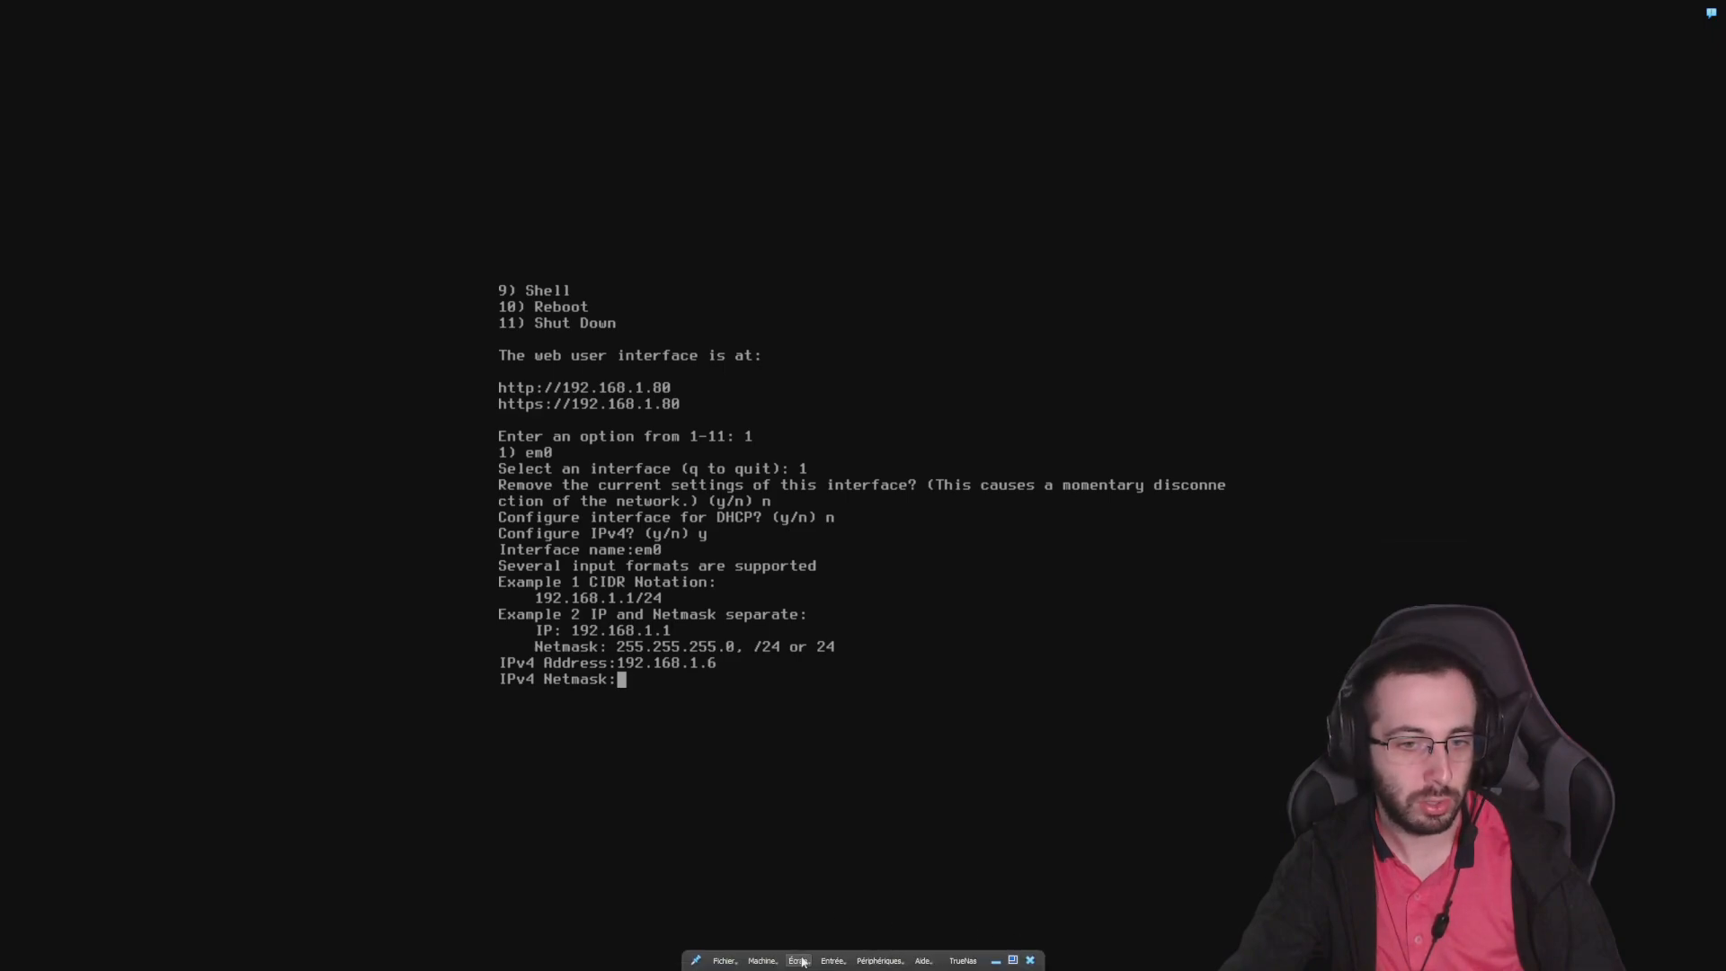
click(796, 960)
mouse_move(917, 953)
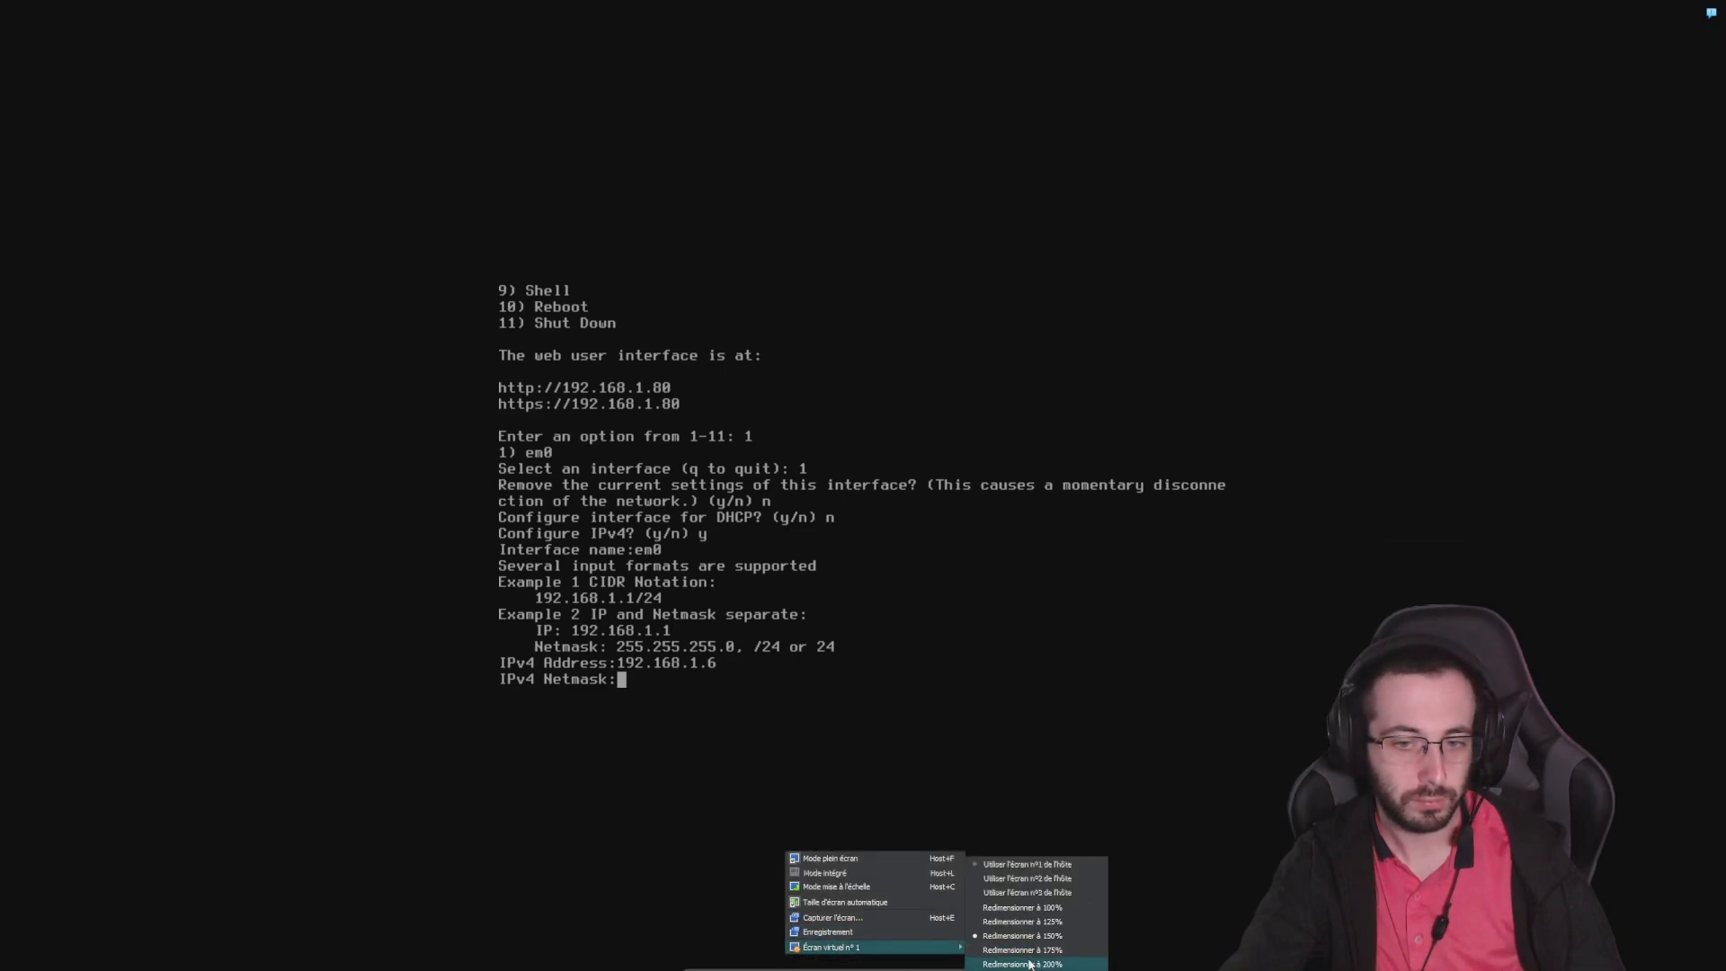
click(1029, 963)
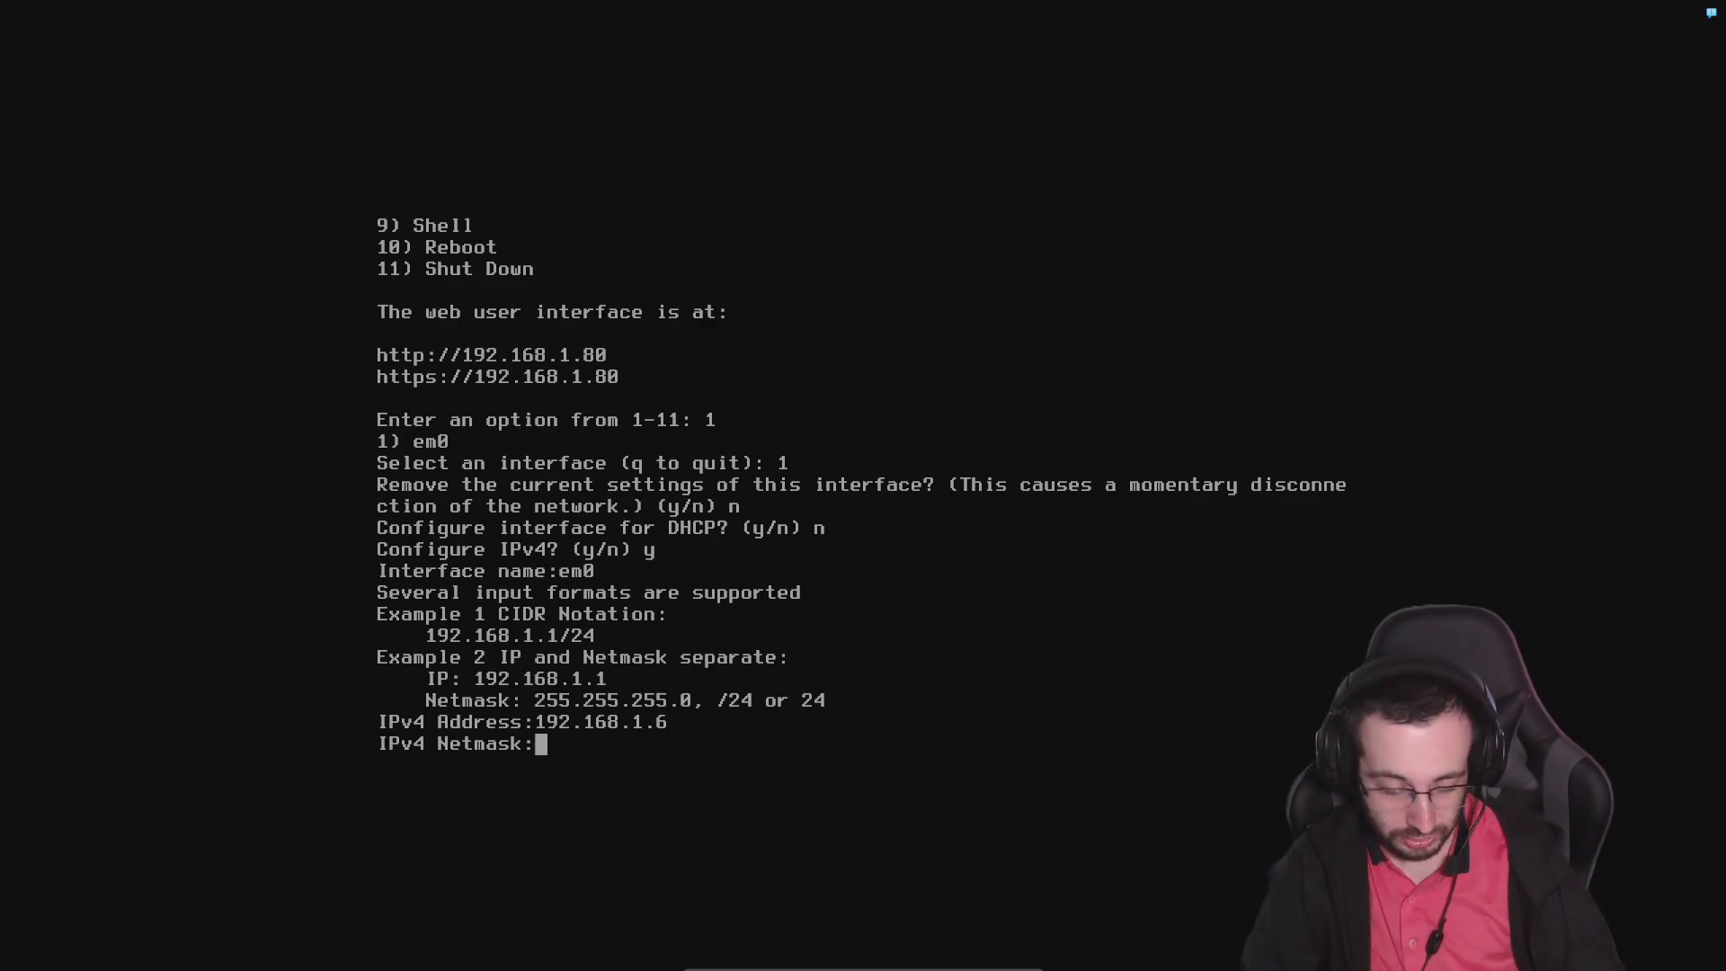
Set the IPv4 netmask to 24 and decline the IPv6 configuration
text(24)
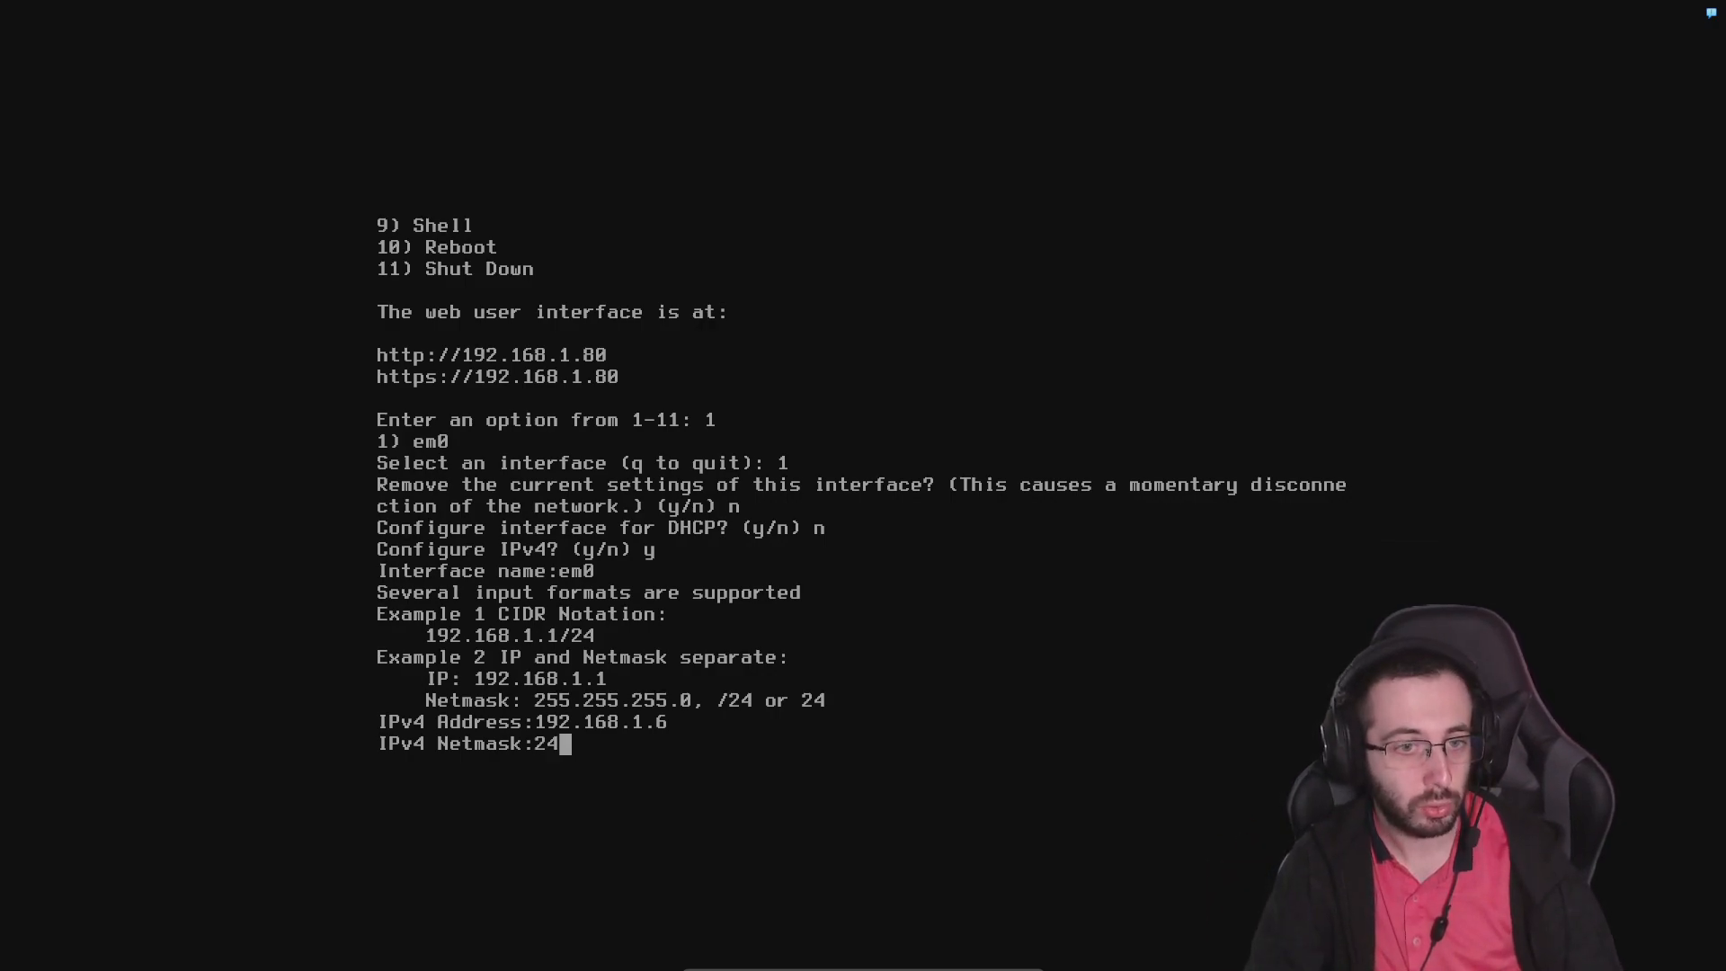
key(Return)
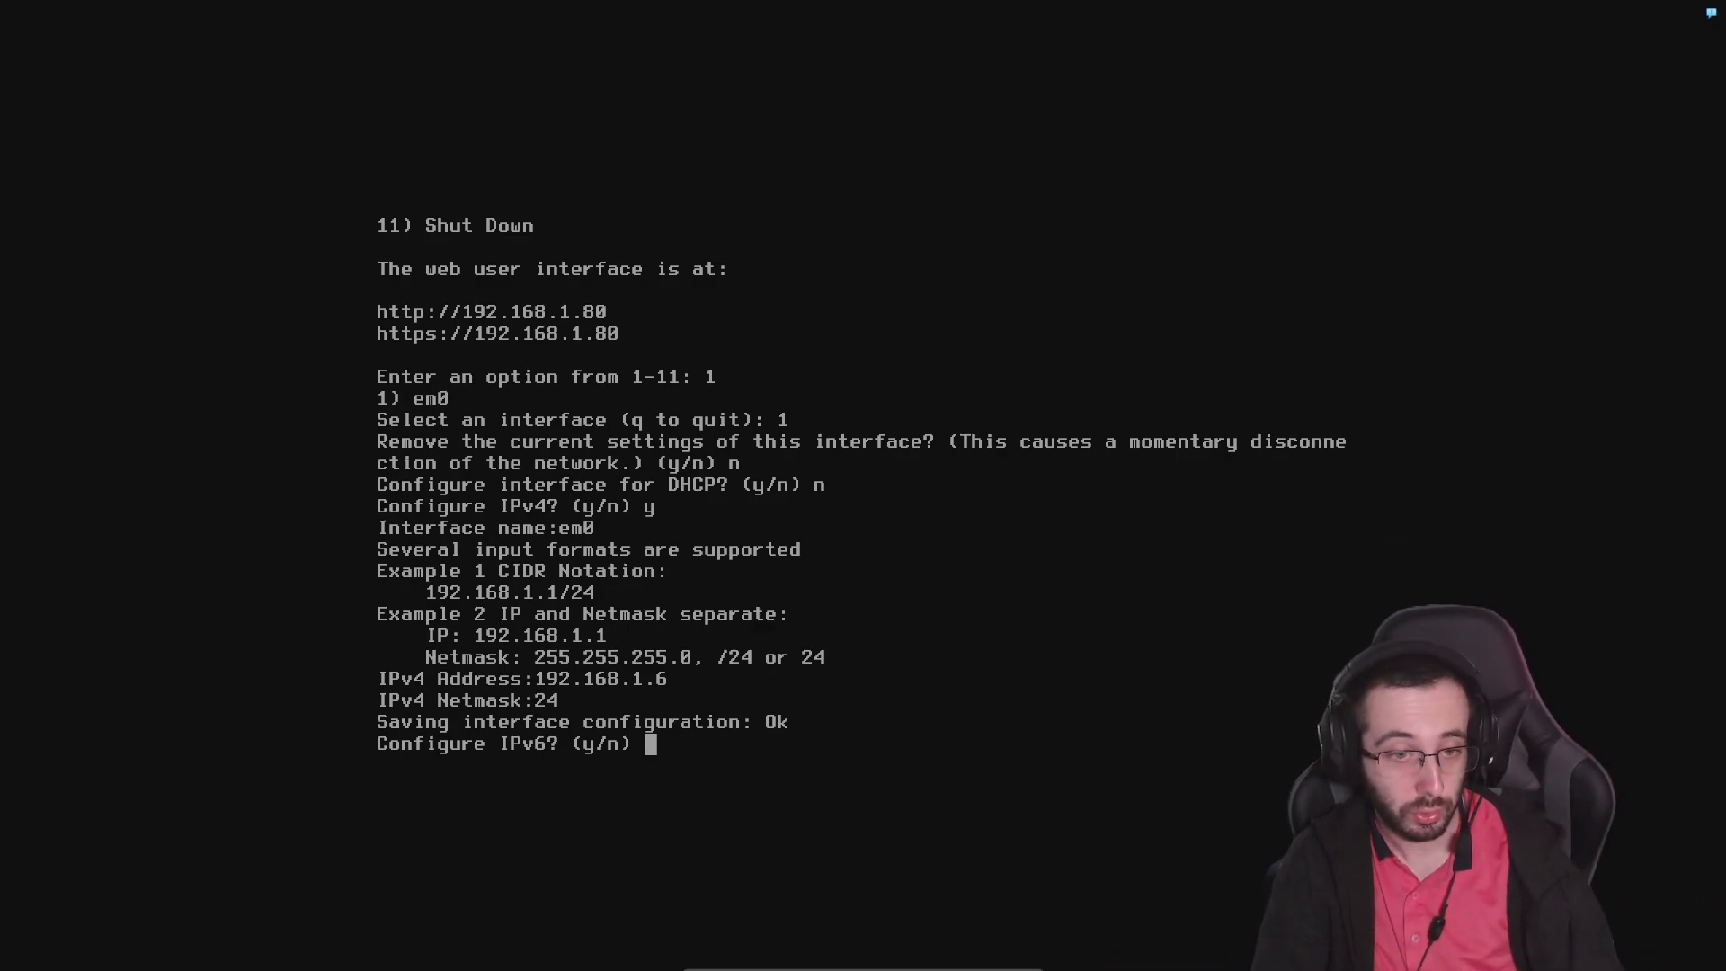
text(n)
key(Return)
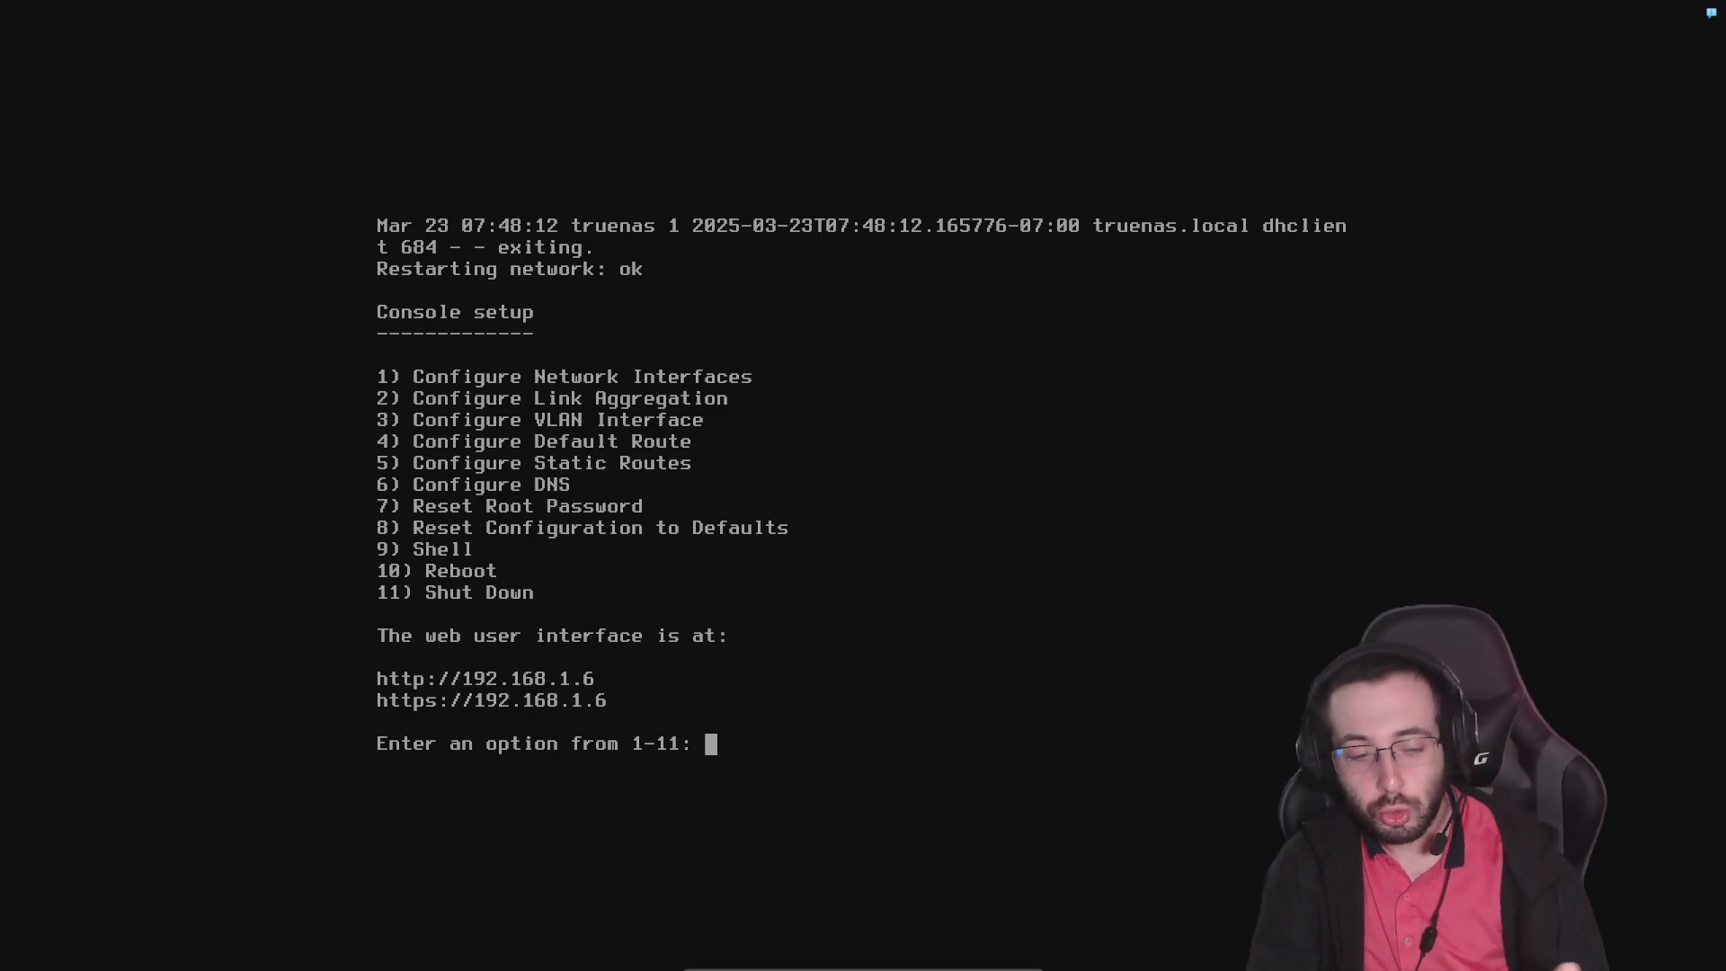
text(2)
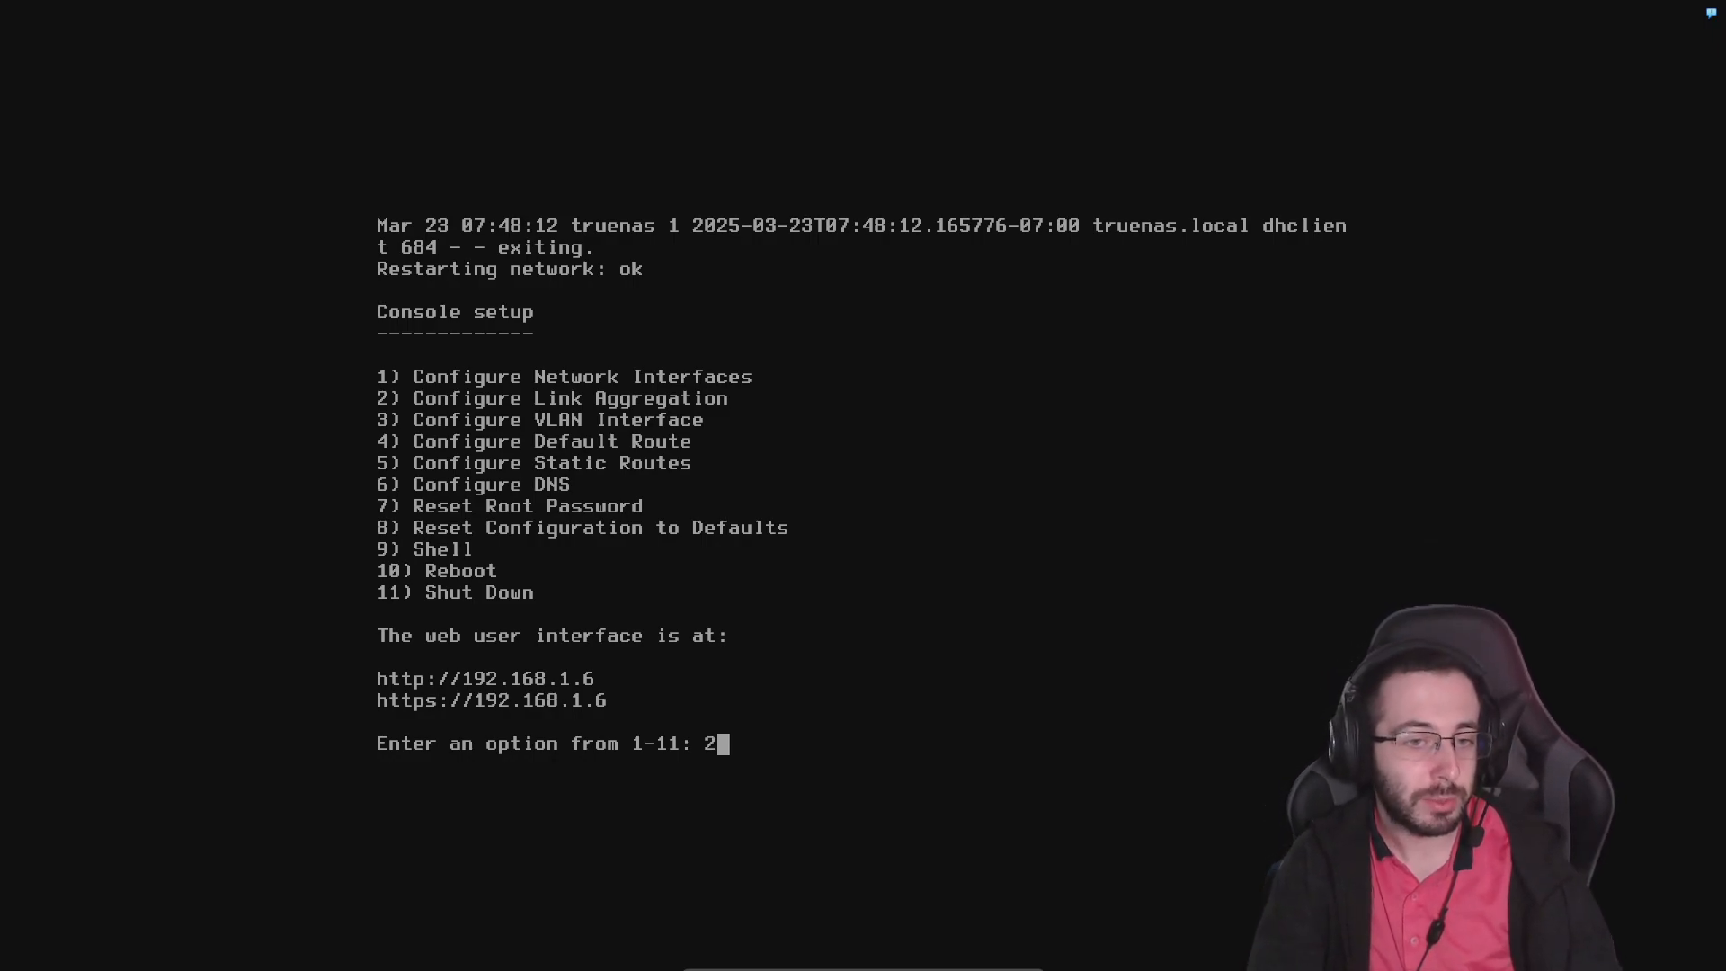
key(Return)
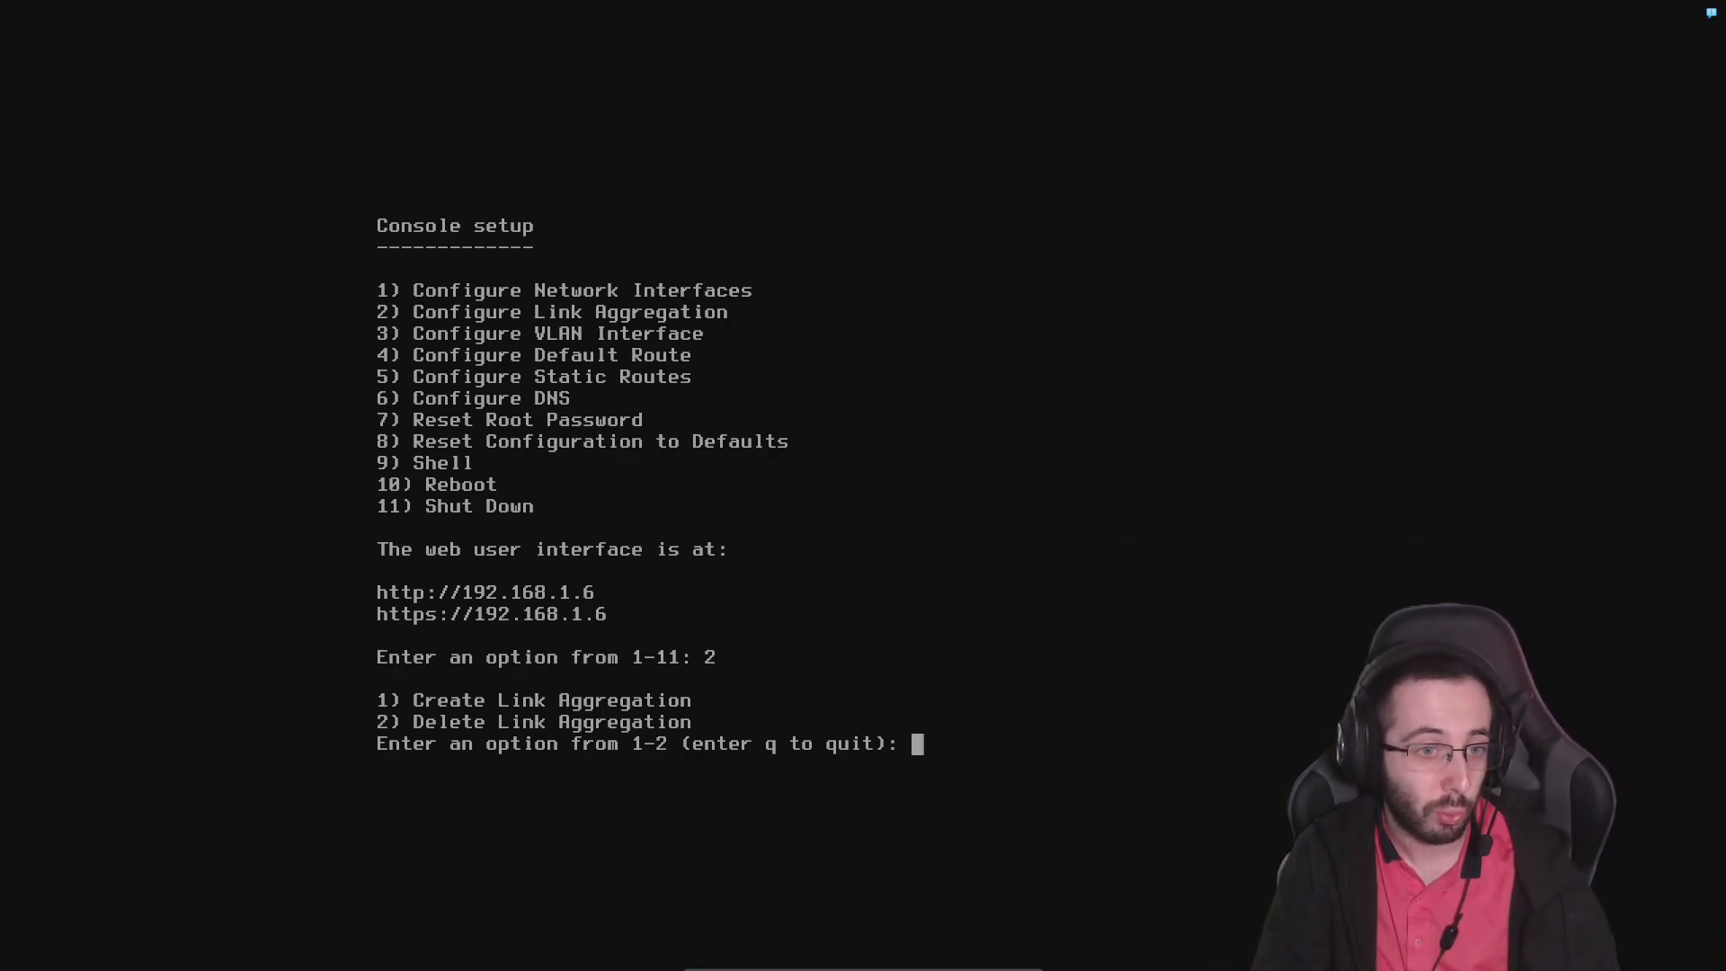
text(1)
key(Return)
text(q)
key(Return)
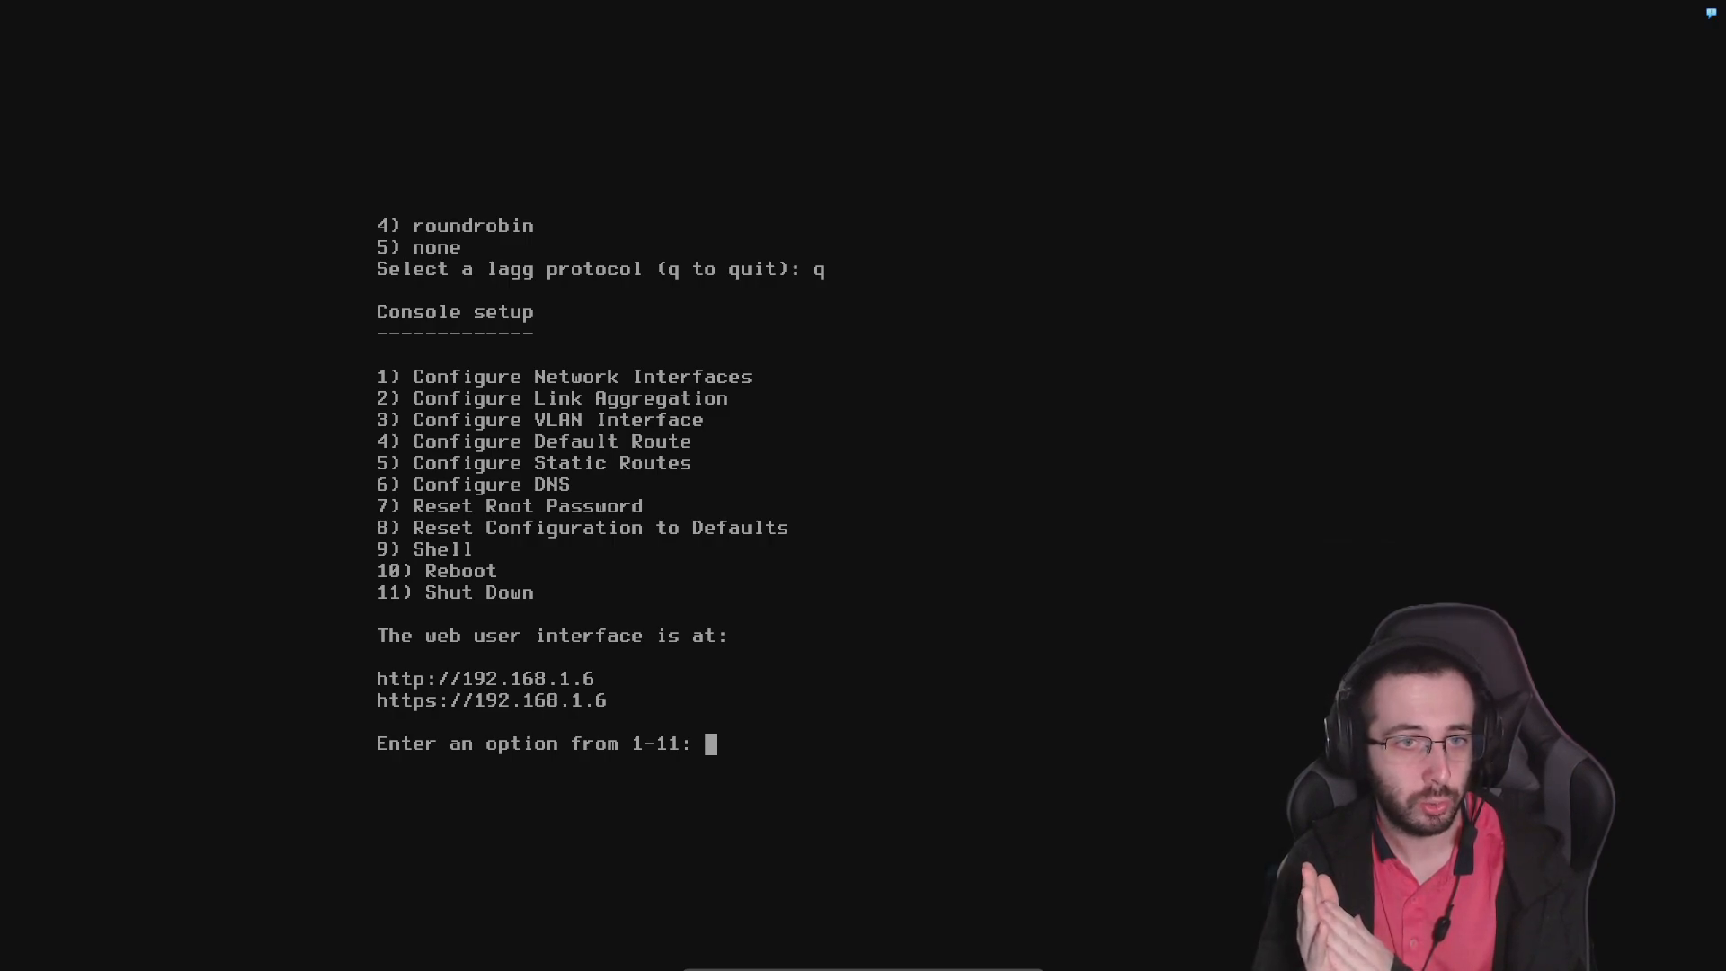
Go through the default route configuration, declining both the IPv4 and the IPv6 default route
text(4)
key(Return)
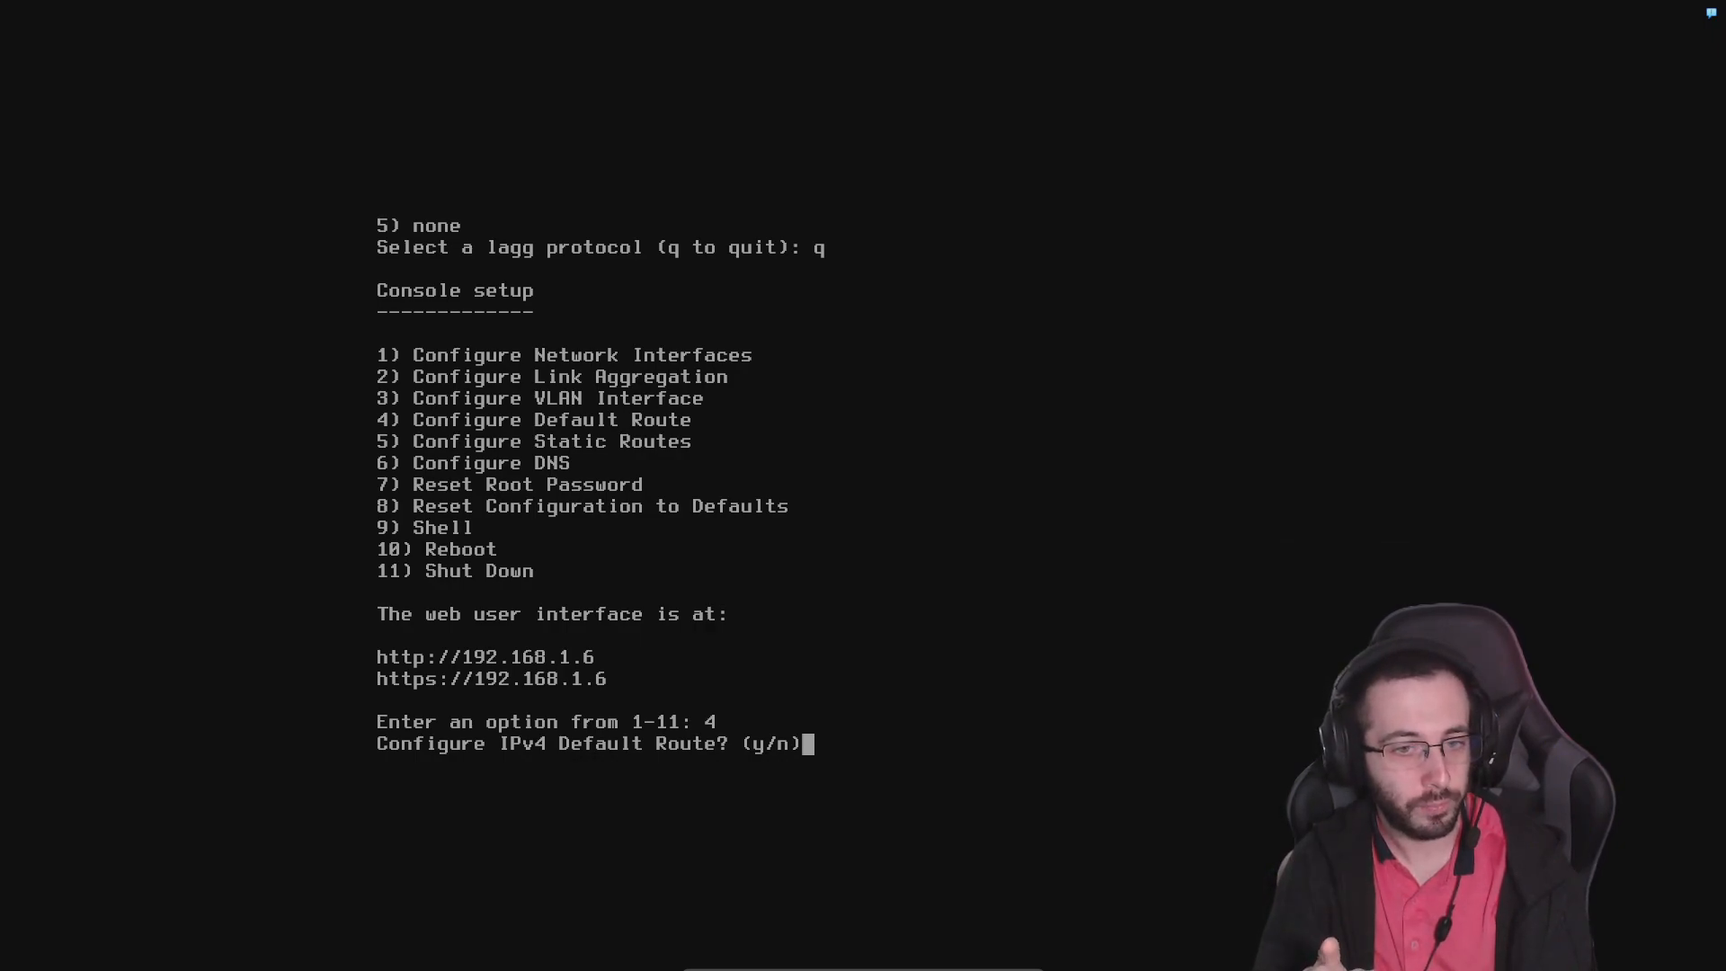
text(n)
key(Return)
text(n)
key(Return)
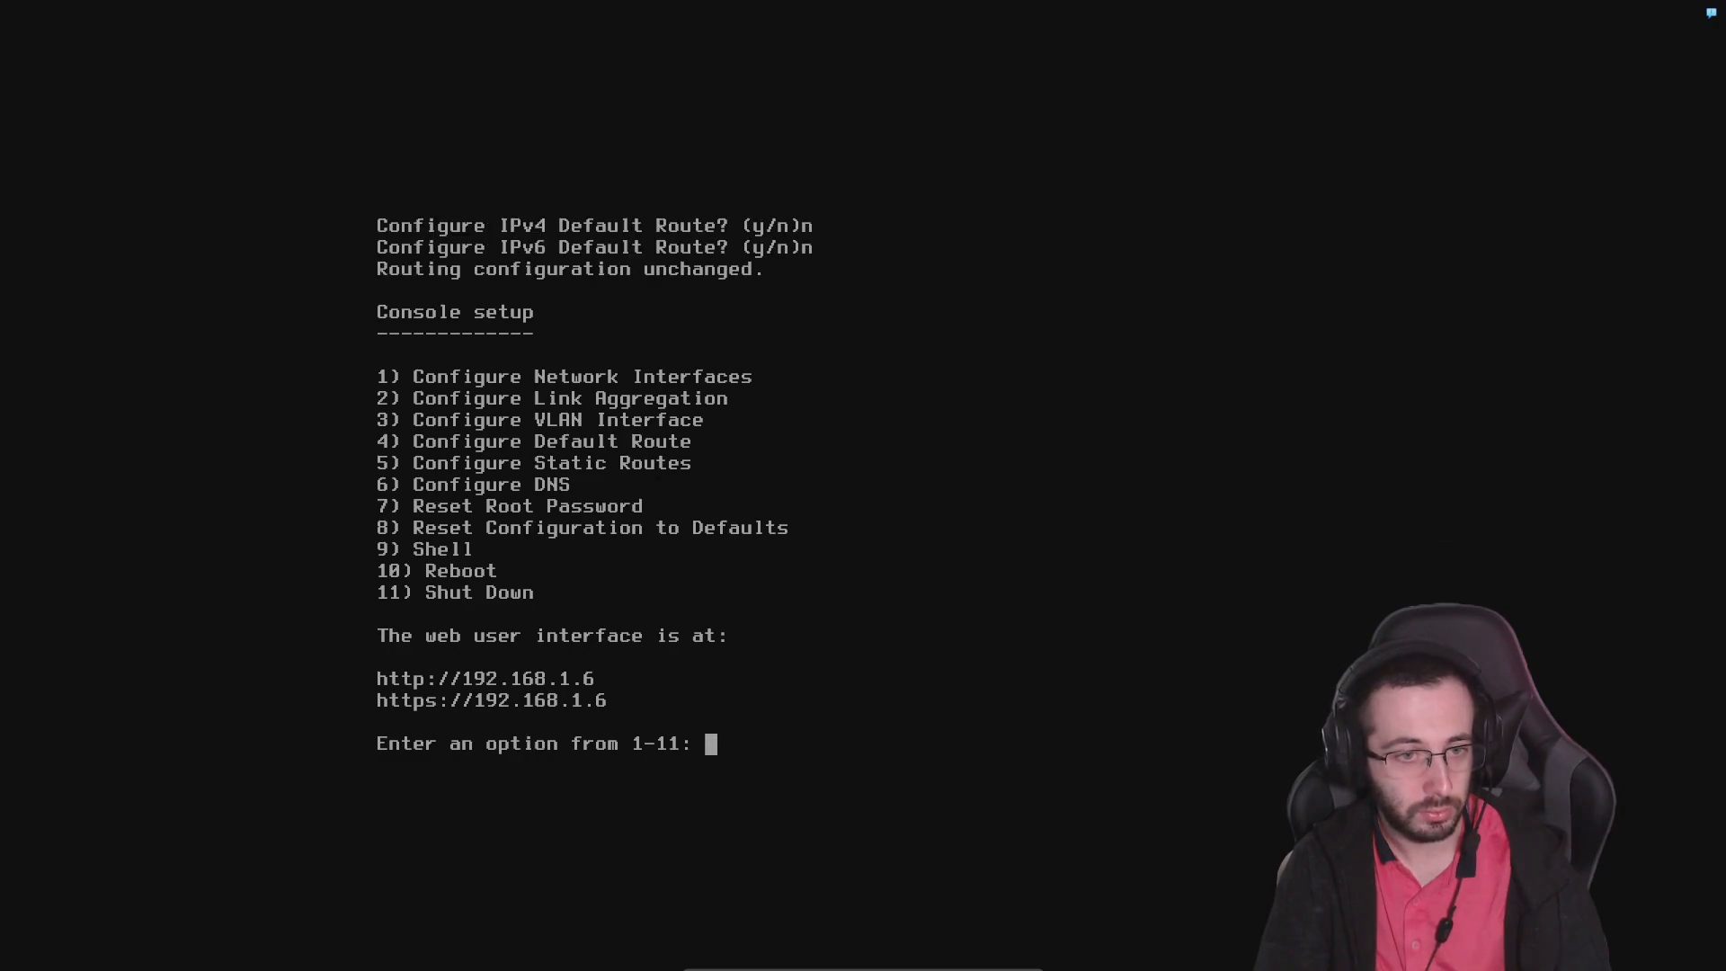